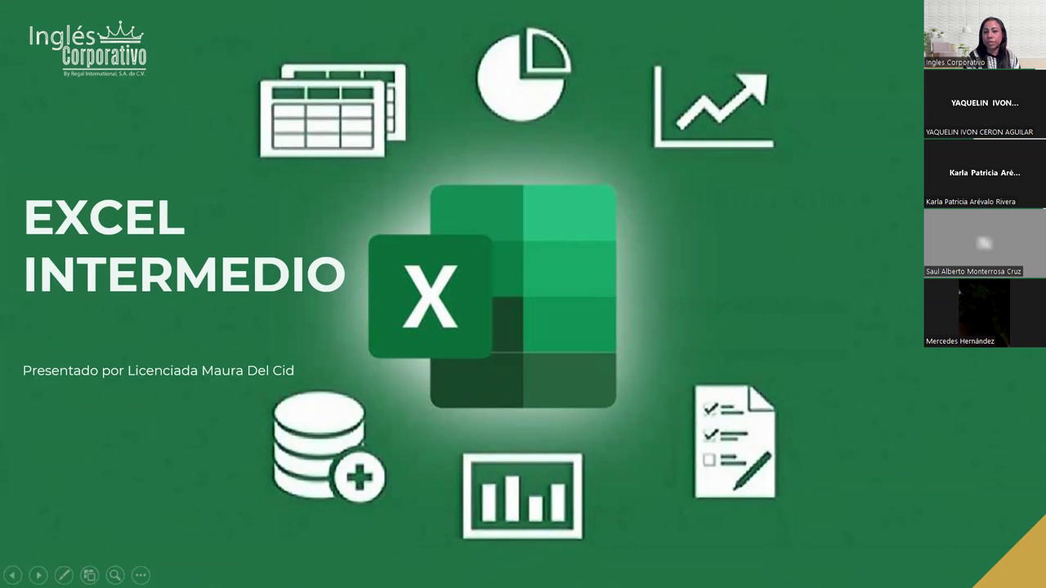
# Advance the slideshow through the Sesión 15 and Agenda slides to the Contenido slide
pyautogui.press('Right')
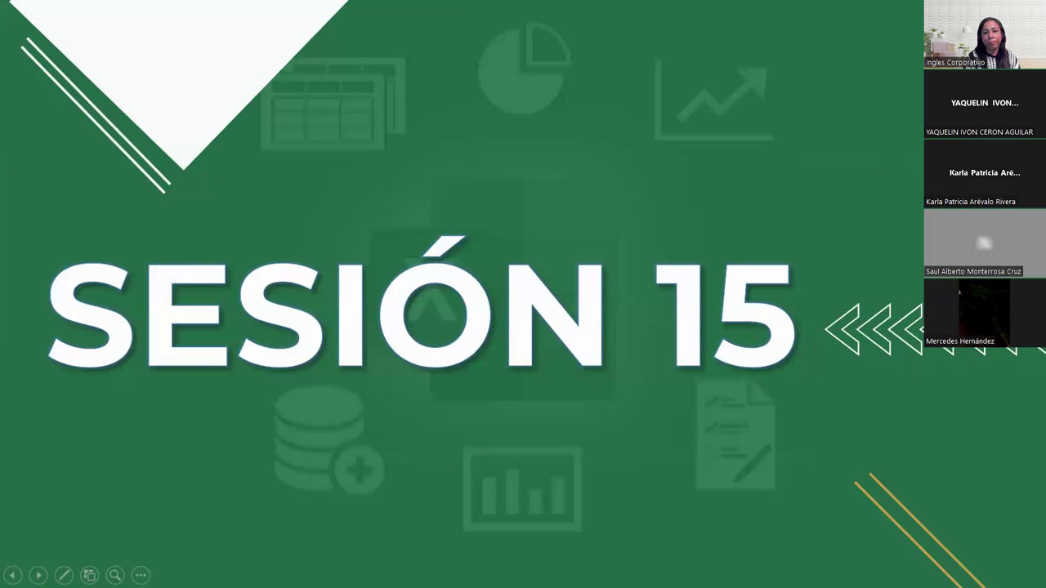
pyautogui.press('Right')
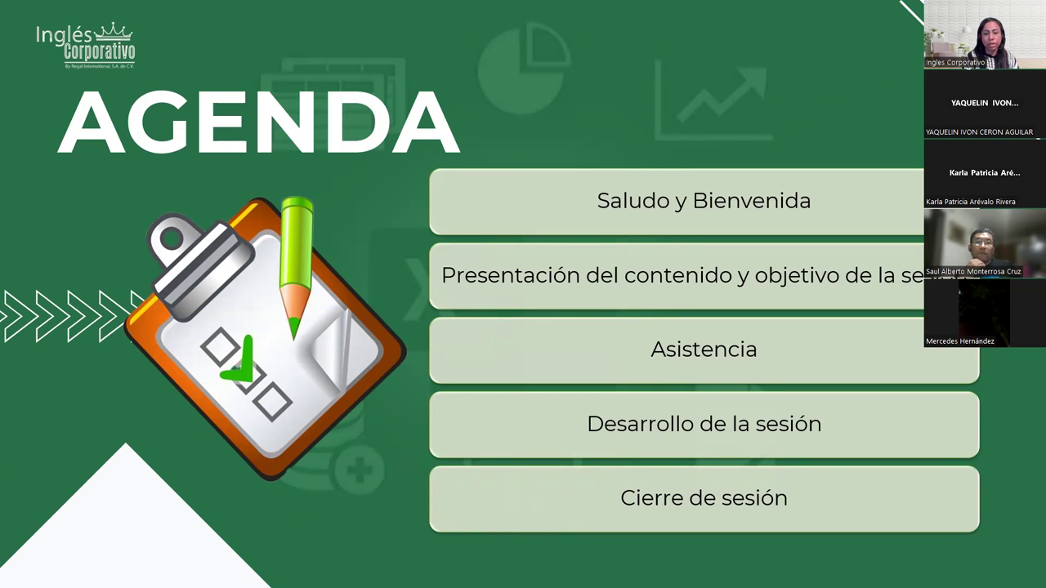
pyautogui.press('Right')
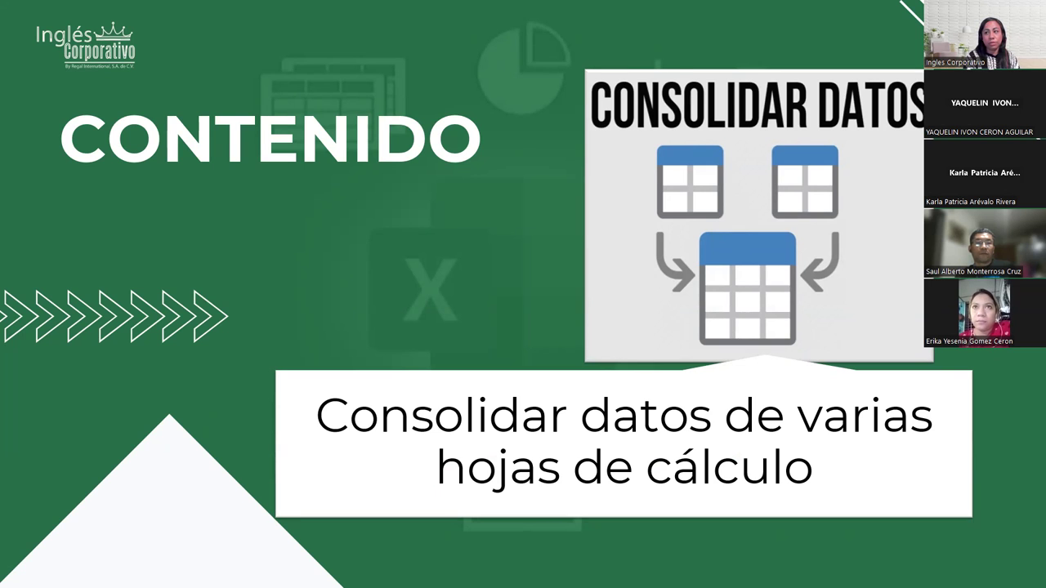
# Advance the slideshow one slide to the Objetivo slide
pyautogui.press('Right')
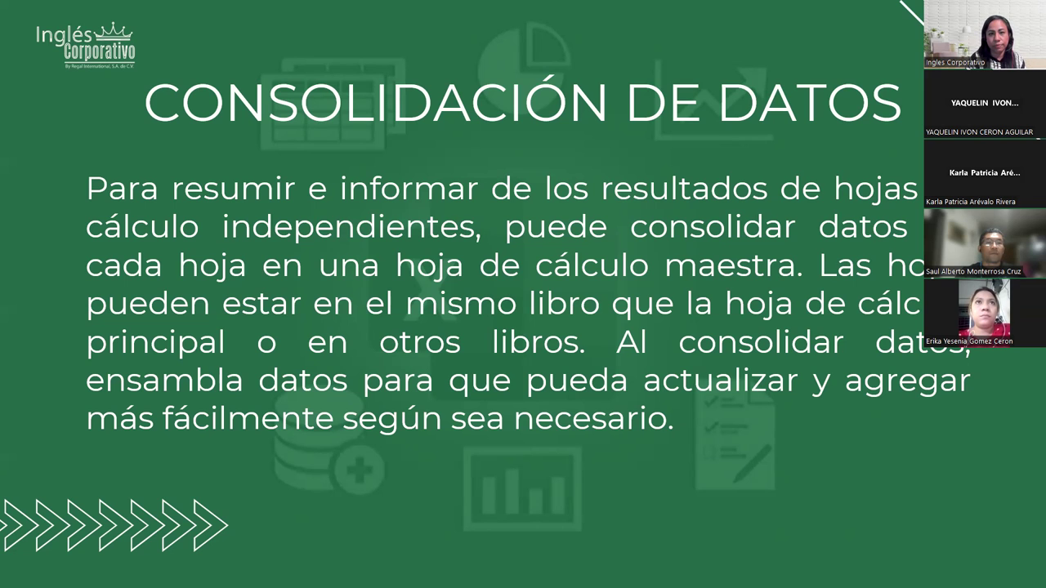
# Advance to the 'Pasos para consolidar datos' slide
pyautogui.press('Right')
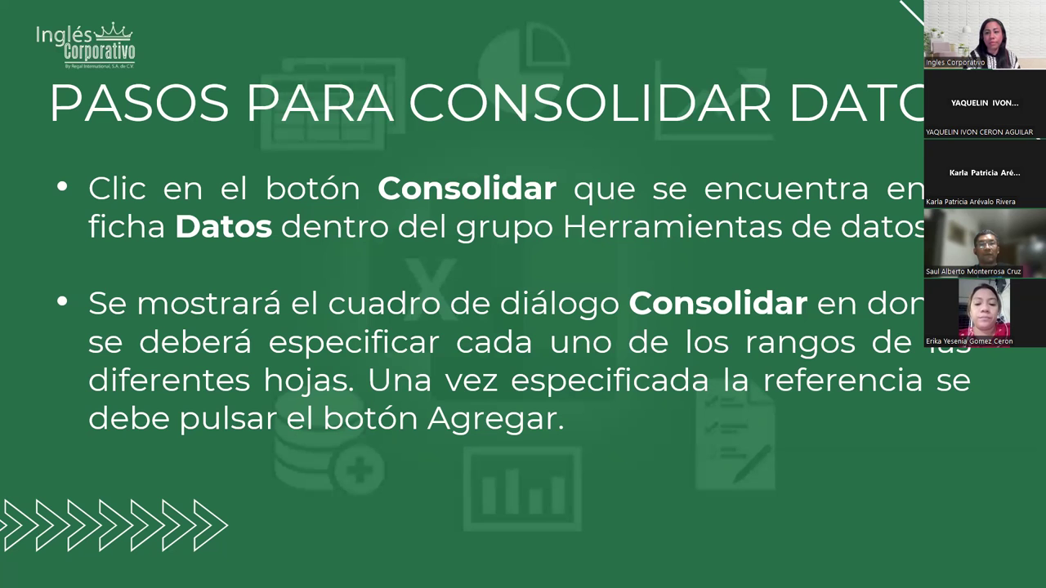
# Advance through the next consolidation step slide to the Desarrollo slide
pyautogui.press('Right')
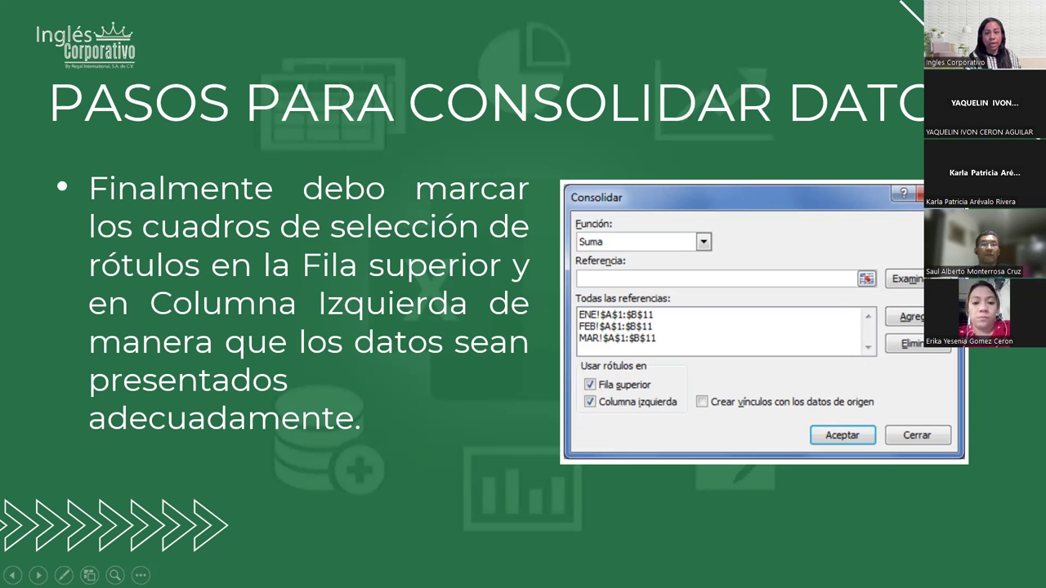
pyautogui.press('Right')
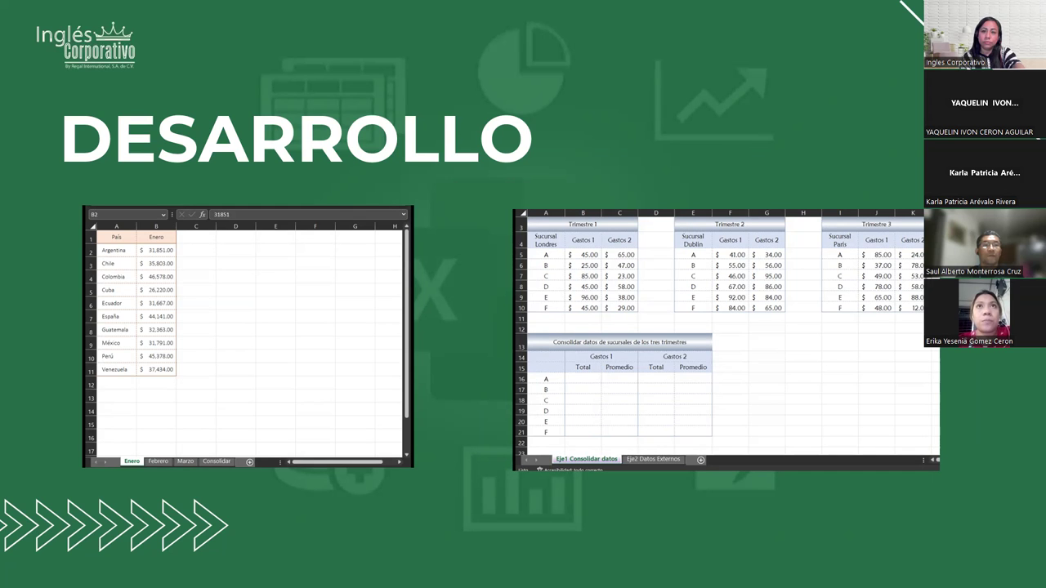
# Switch to the Práctica Sesión 15 workbook, maximize its window and enable editing
pyautogui.hotkey('alt', 'Tab')
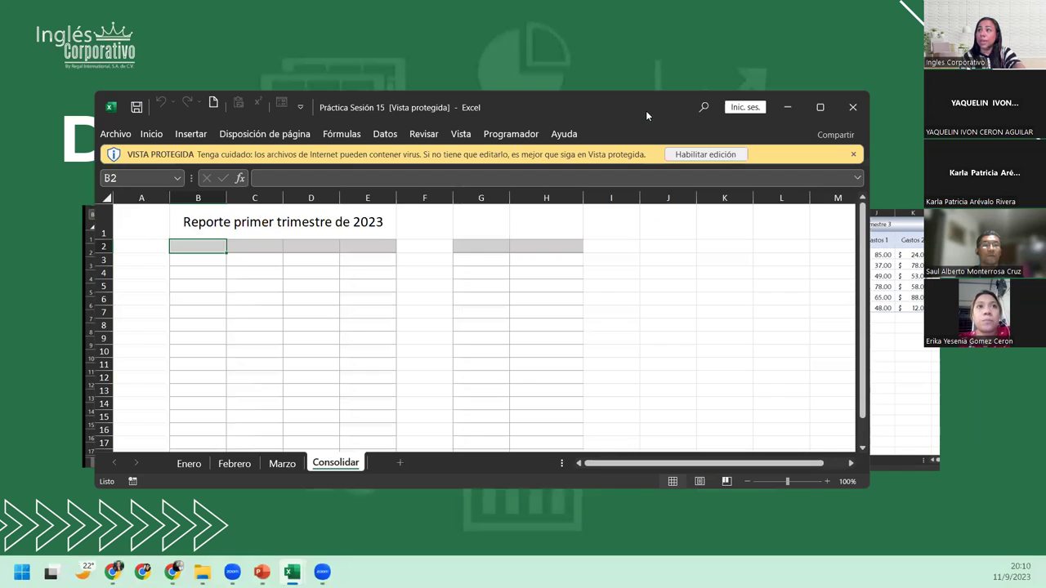
pyautogui.doubleClick(645, 111)
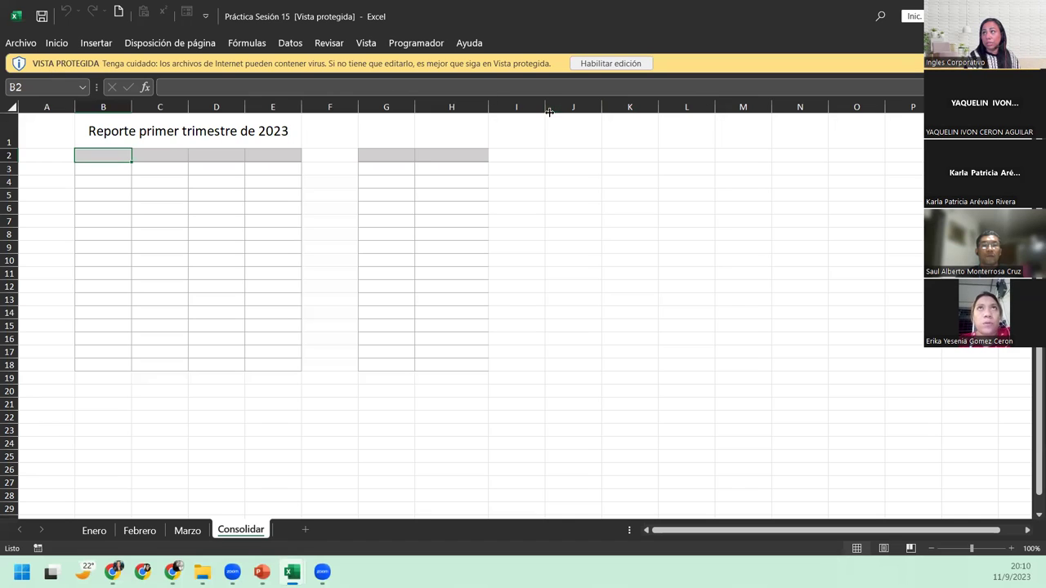
pyautogui.click(590, 64)
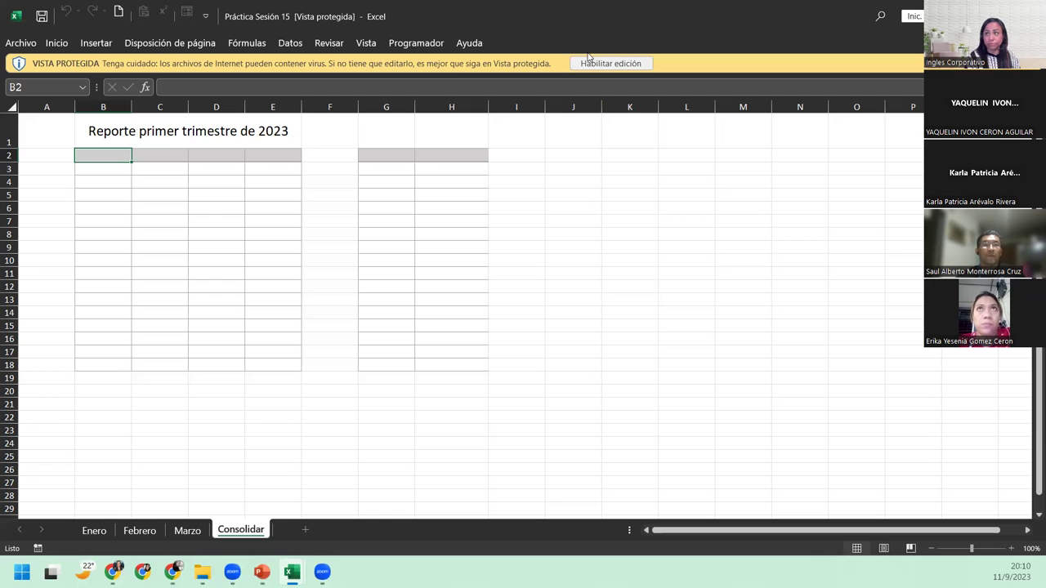
pyautogui.click(587, 63)
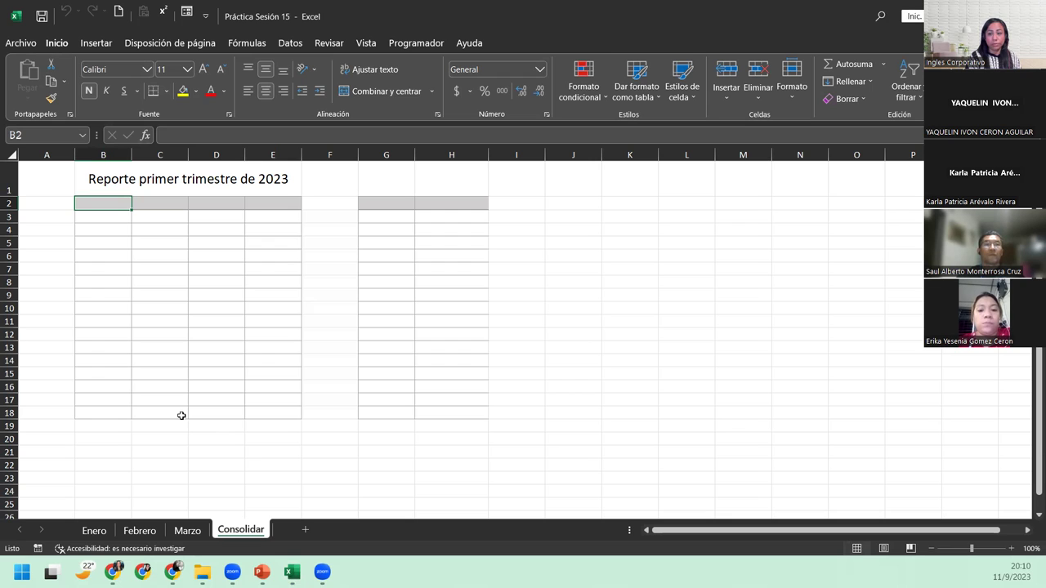
# Review the Enero, Febrero and Marzo sheets, then select cell G2 on the Consolidar sheet
pyautogui.click(95, 530)
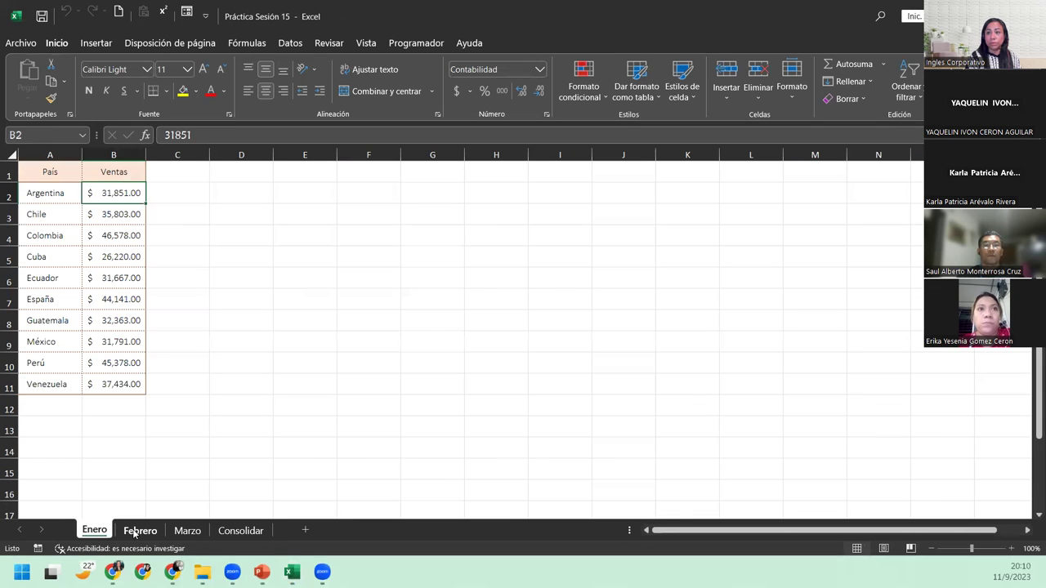
pyautogui.click(134, 532)
pyautogui.click(178, 532)
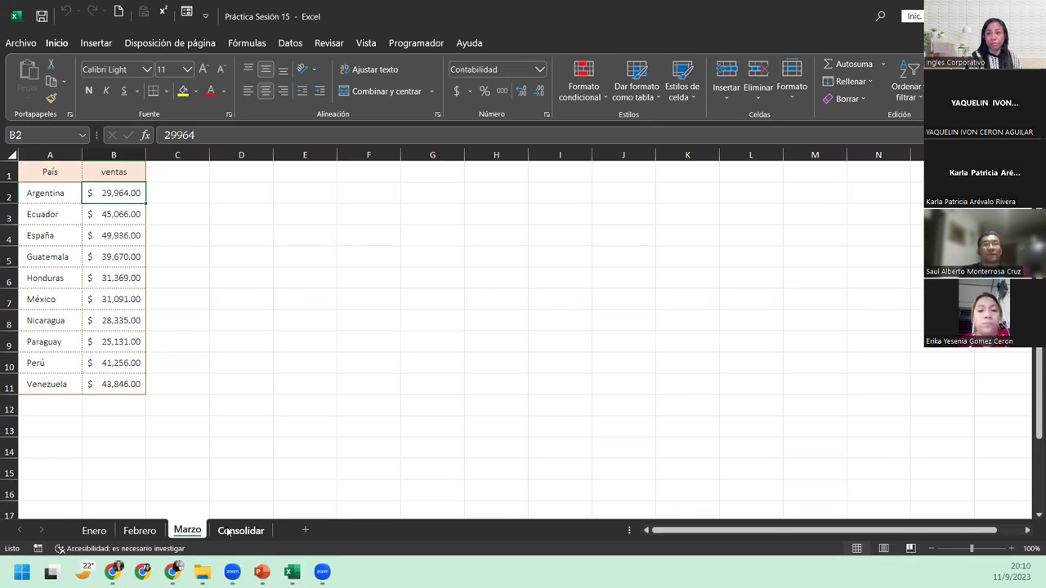
pyautogui.click(235, 532)
pyautogui.click(381, 207)
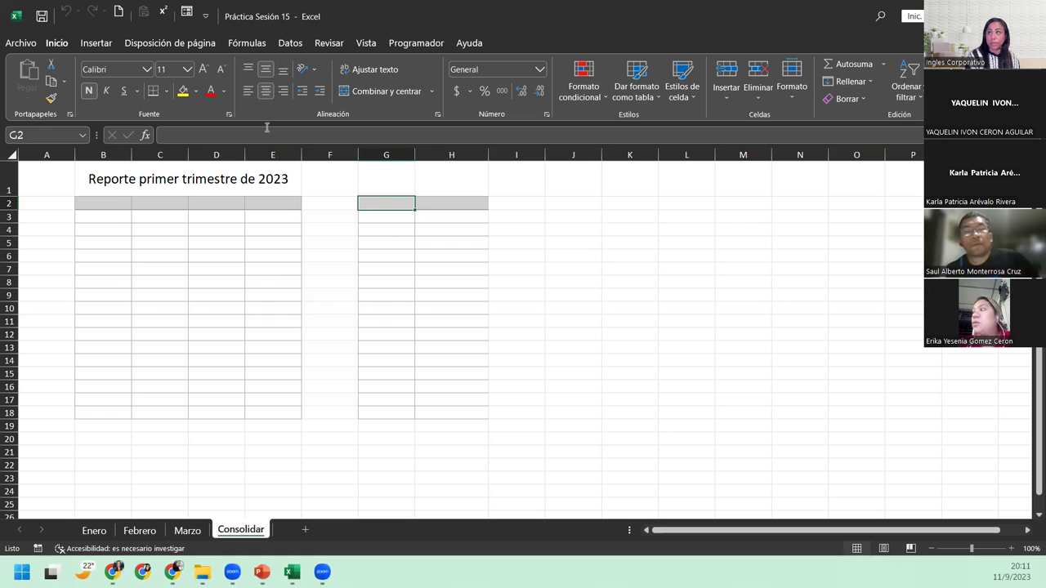
# Open the Consolidar dialog from the Datos tab, with the Suma function and cell G2 selected
pyautogui.click(282, 46)
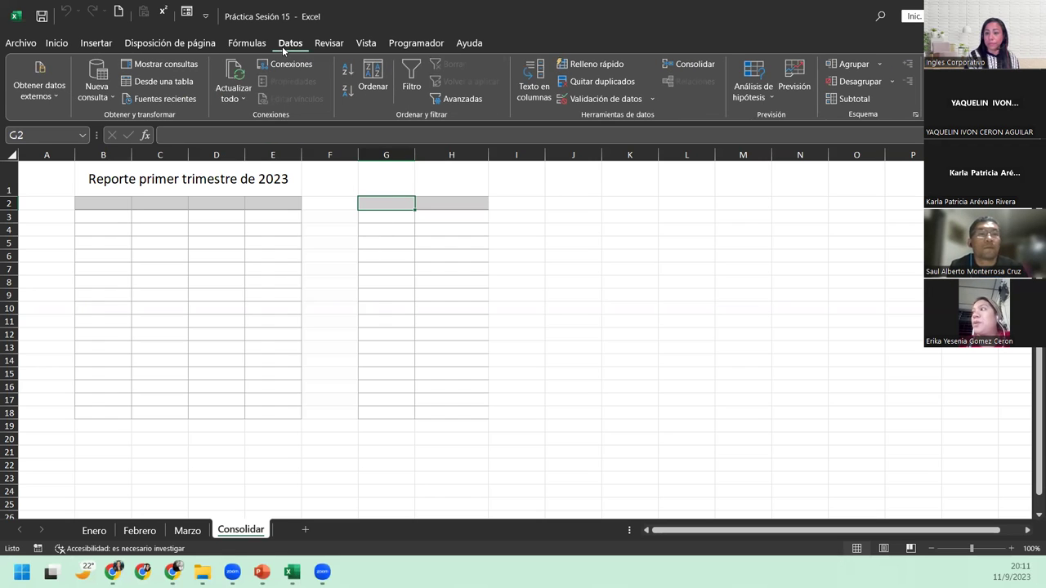
pyautogui.click(677, 60)
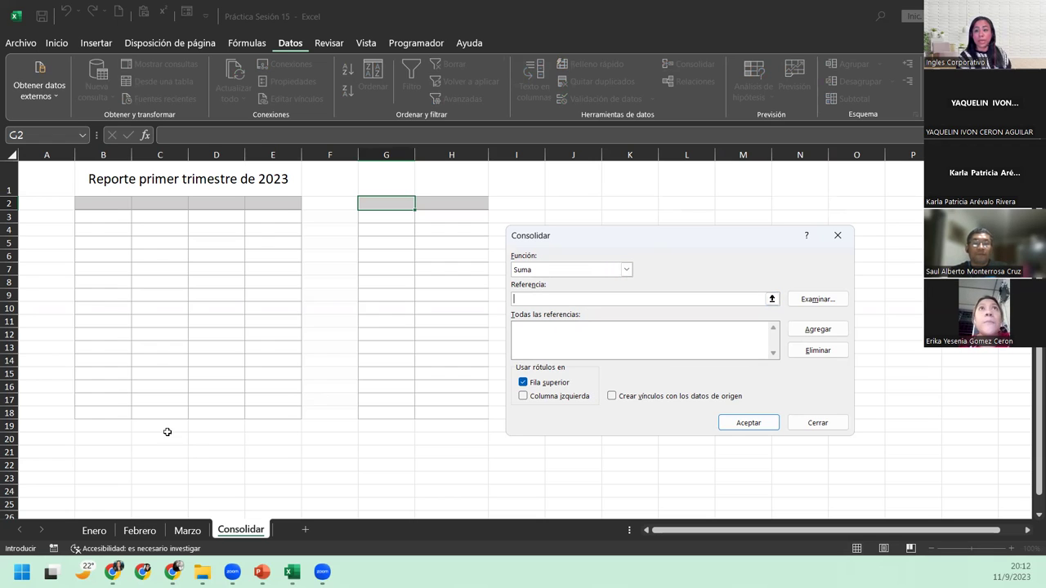
# Select Enero!$A$1:$B$11 as the consolidation reference, then return to the Consolidar sheet
pyautogui.click(101, 535)
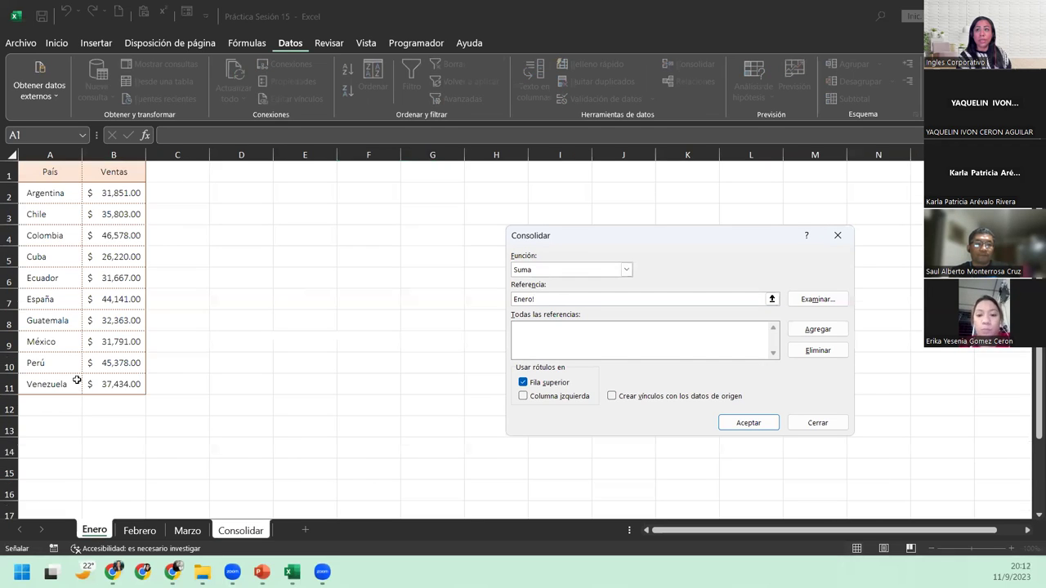
pyautogui.moveTo(30, 166)
pyautogui.mouseDown()
pyautogui.moveTo(128, 326)
pyautogui.moveTo(128, 383)
pyautogui.mouseUp()
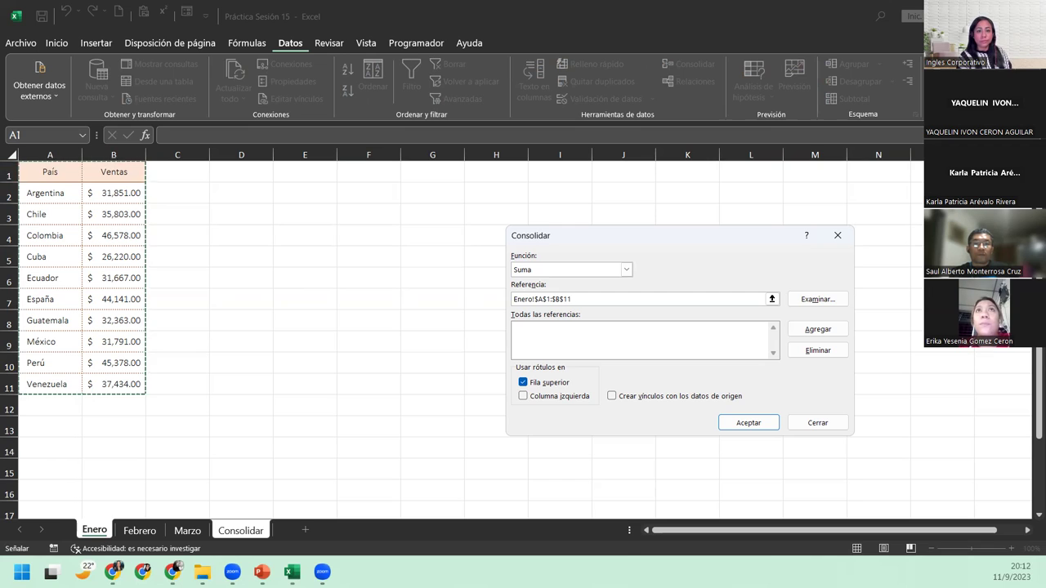
pyautogui.click(241, 530)
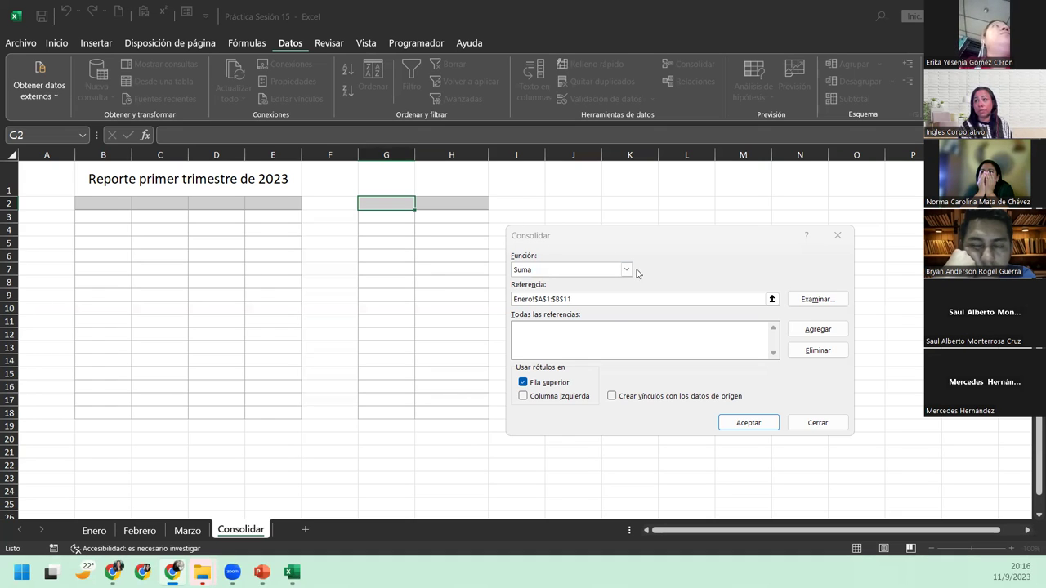
# Add Enero!$A$1:$B$11 to the reference list and clear the Referencia box
pyautogui.click(614, 297)
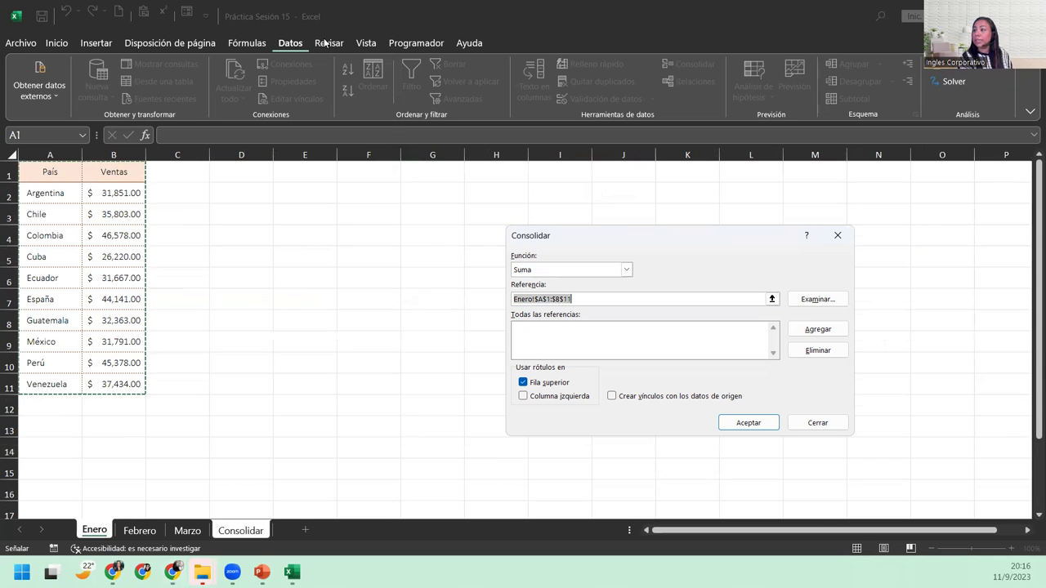
pyautogui.click(822, 328)
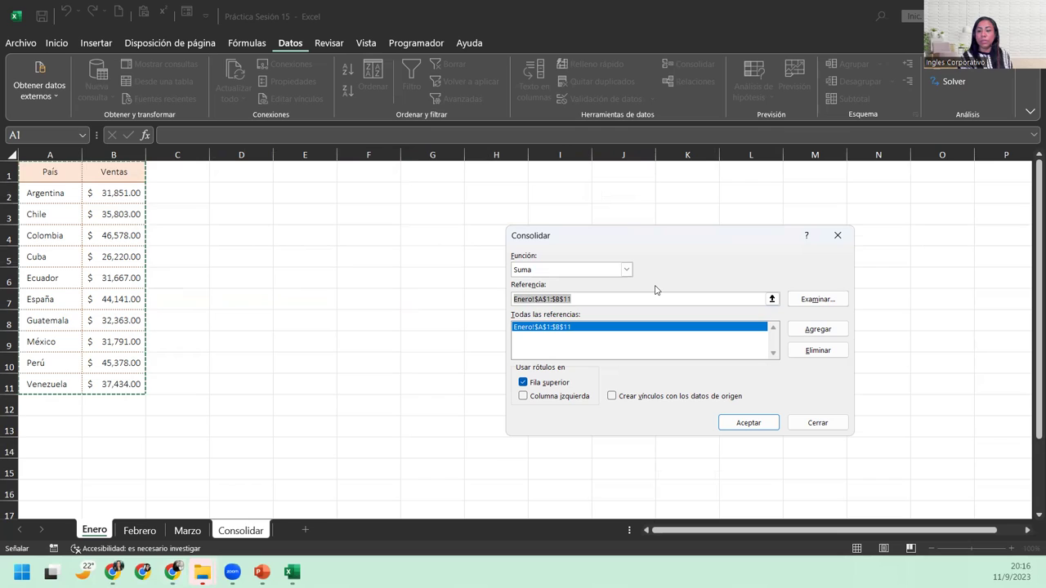
pyautogui.press('Delete')
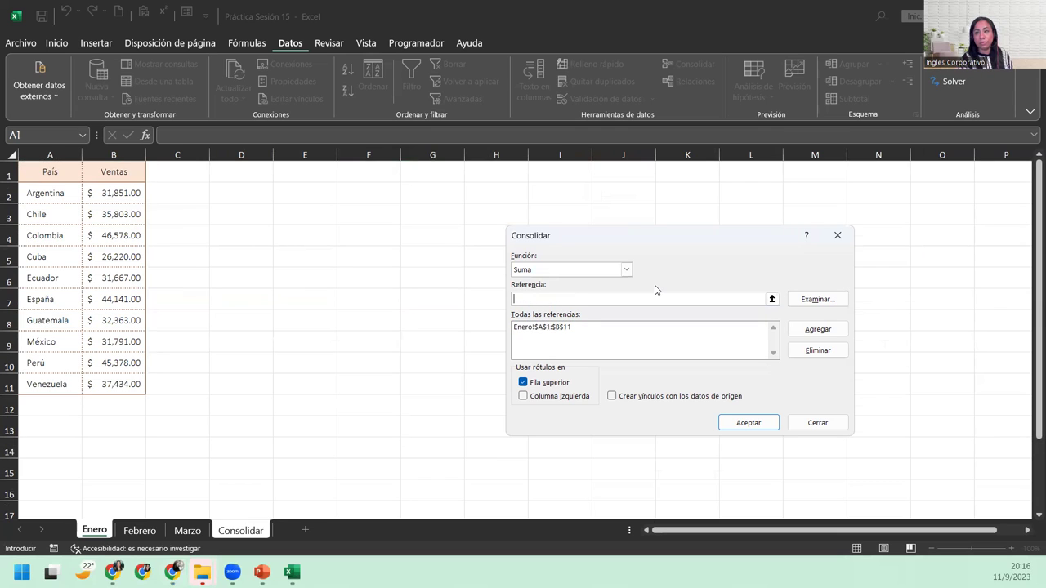
# Select Febrero!$A$1:$B$11 and add it as the second consolidation reference
pyautogui.click(121, 531)
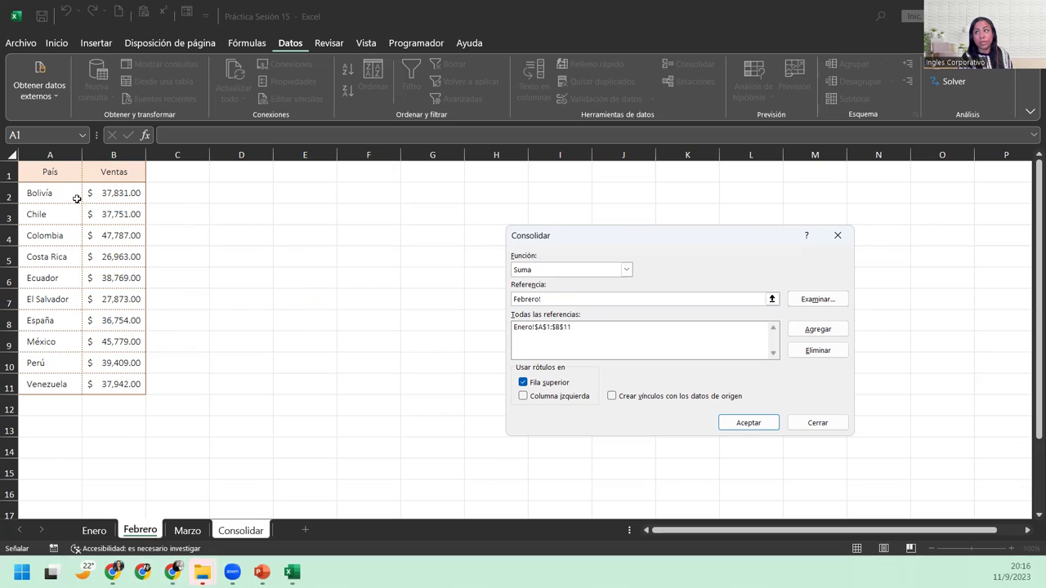
pyautogui.moveTo(50, 170); pyautogui.dragTo(113, 384)
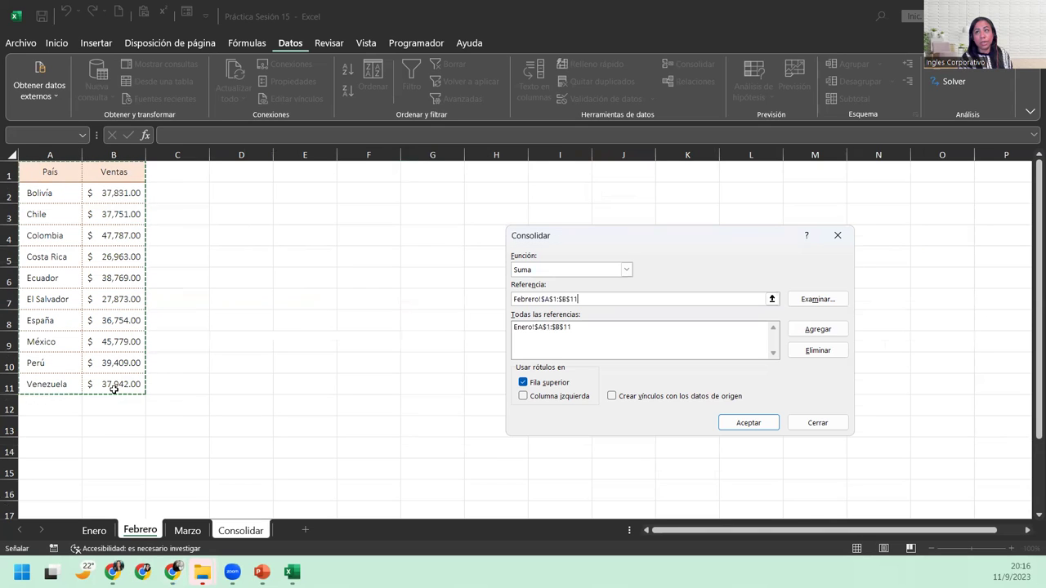
pyautogui.click(633, 296)
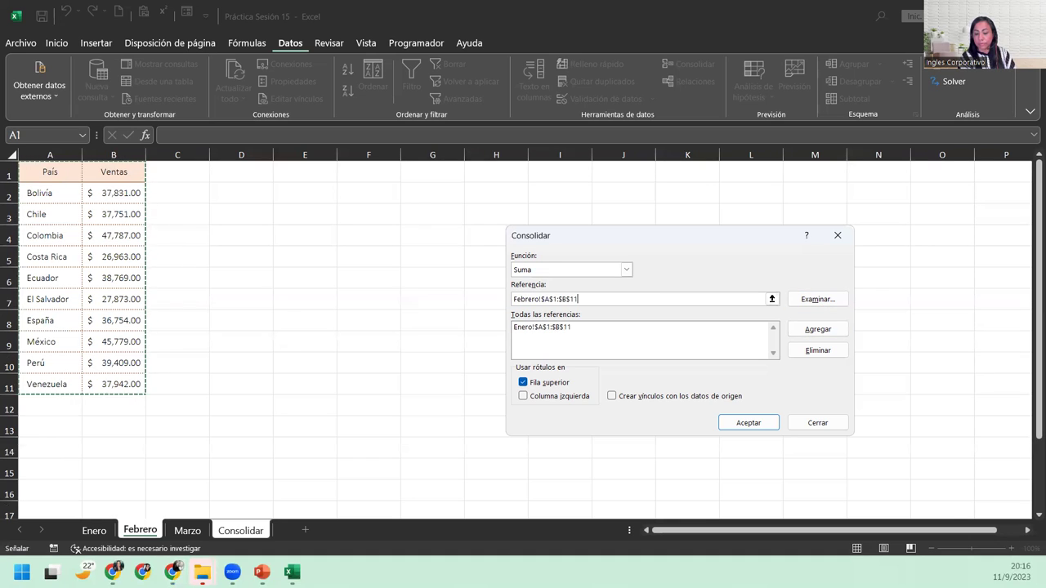
pyautogui.click(817, 328)
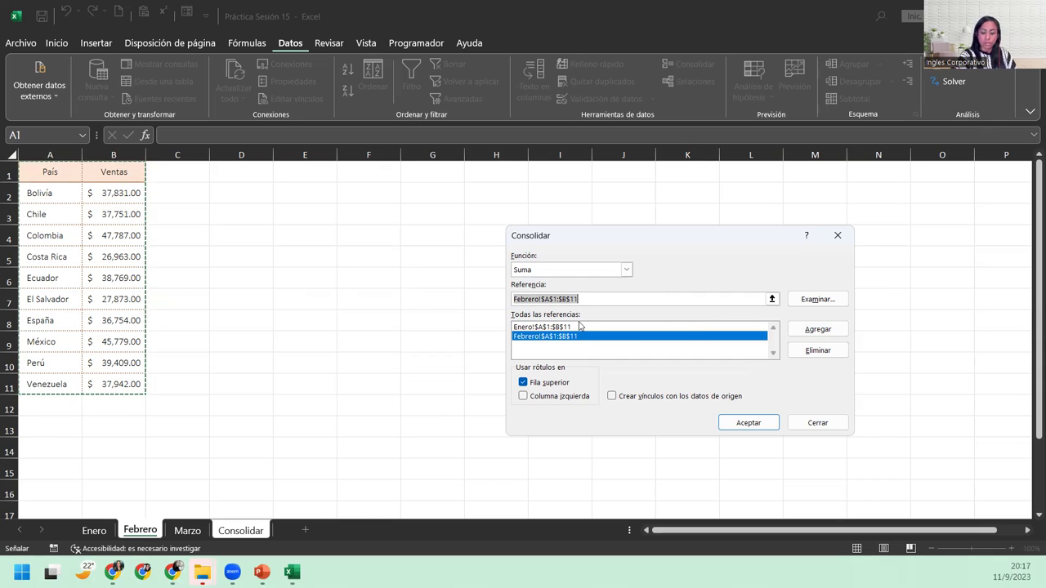
# Add Marzo!$A$1:$B$11 as a consolidation source and review the Enero, Febrero and Marzo references
pyautogui.press('Delete')
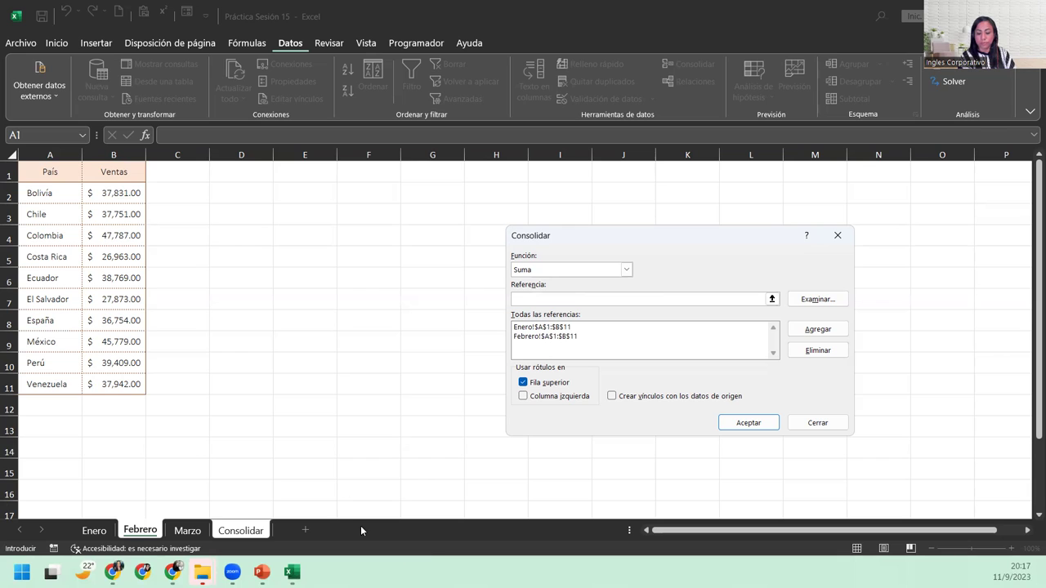
pyautogui.click(196, 532)
pyautogui.moveTo(41, 171)
pyautogui.mouseDown()
pyautogui.moveTo(106, 277)
pyautogui.moveTo(107, 382)
pyautogui.mouseUp()
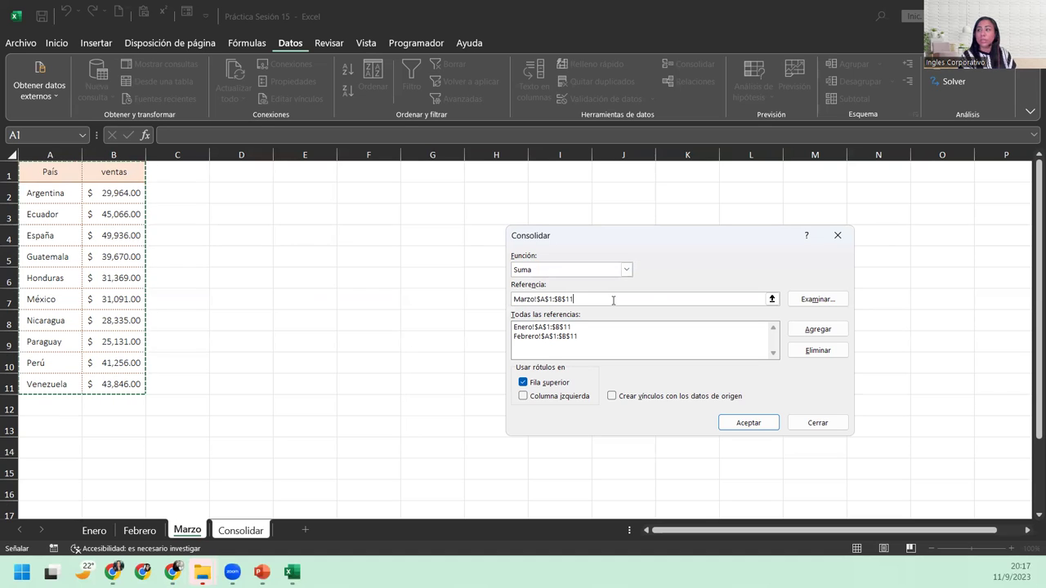
pyautogui.click(813, 329)
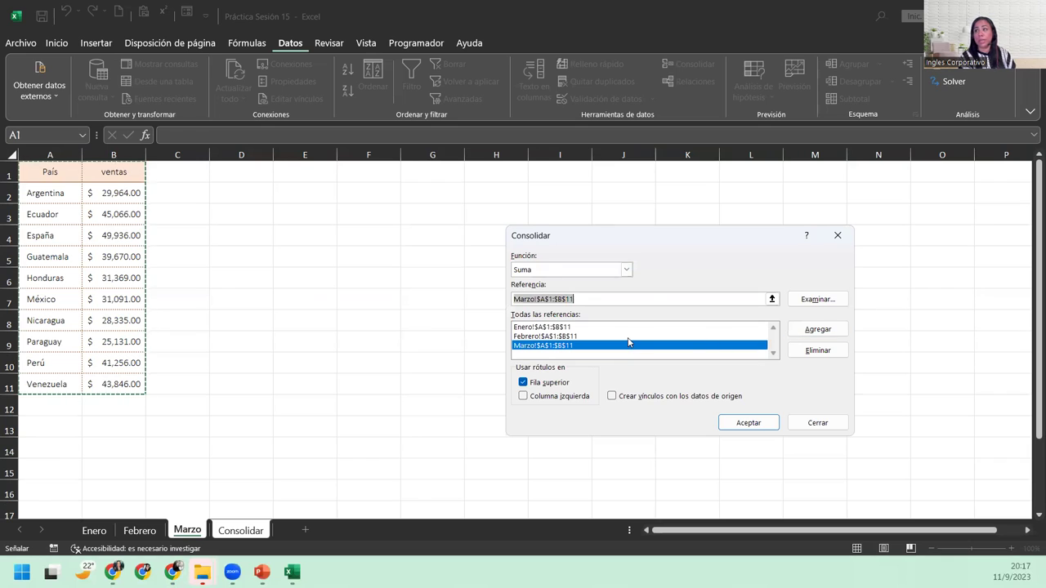
pyautogui.click(564, 327)
pyautogui.click(562, 336)
pyautogui.click(562, 346)
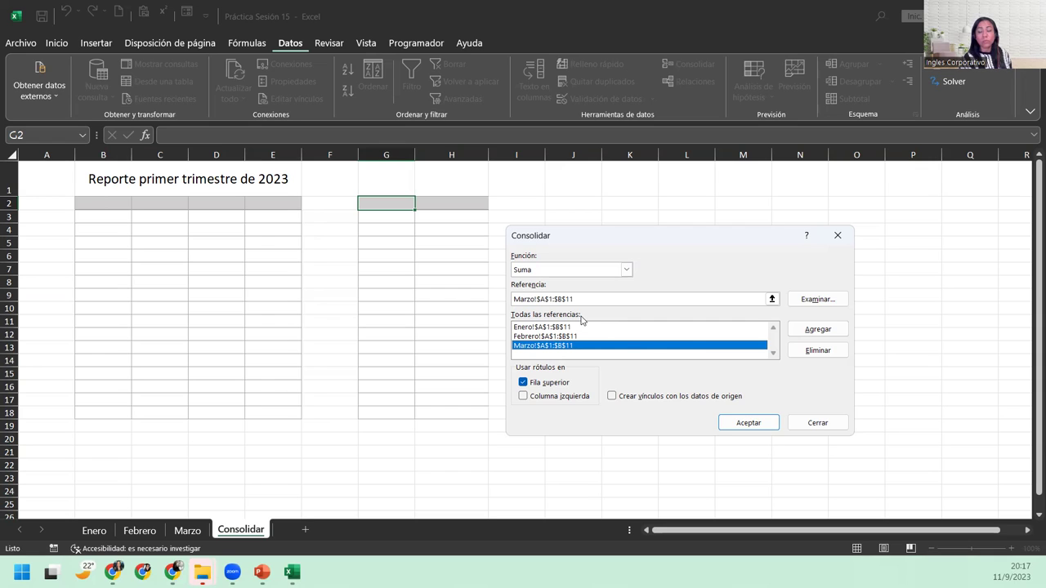
# Tick Columna izquierda and consolidate the summed Ventas for 16 countries into G2:H18
pyautogui.click(523, 396)
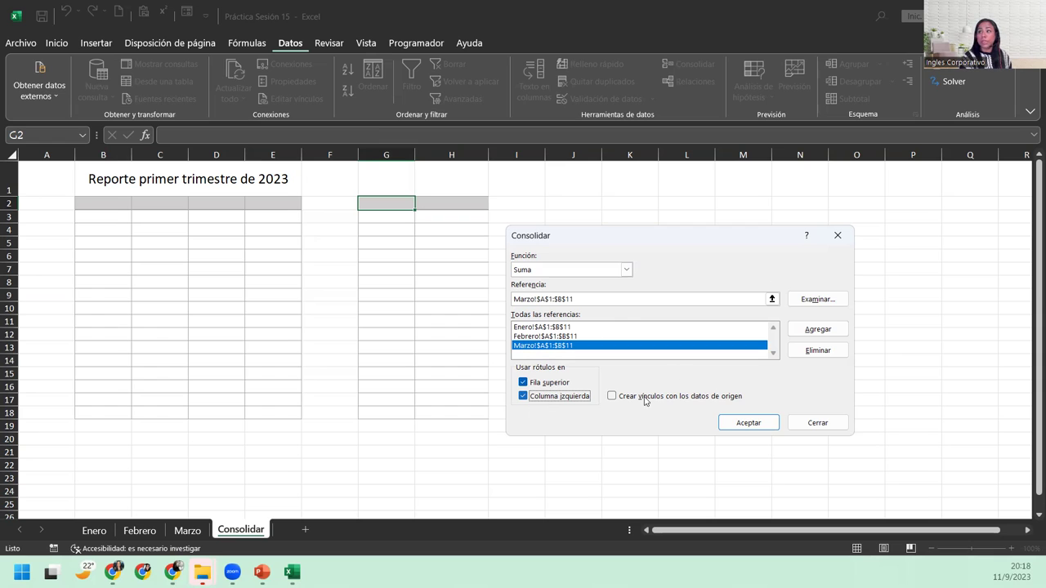
pyautogui.click(737, 423)
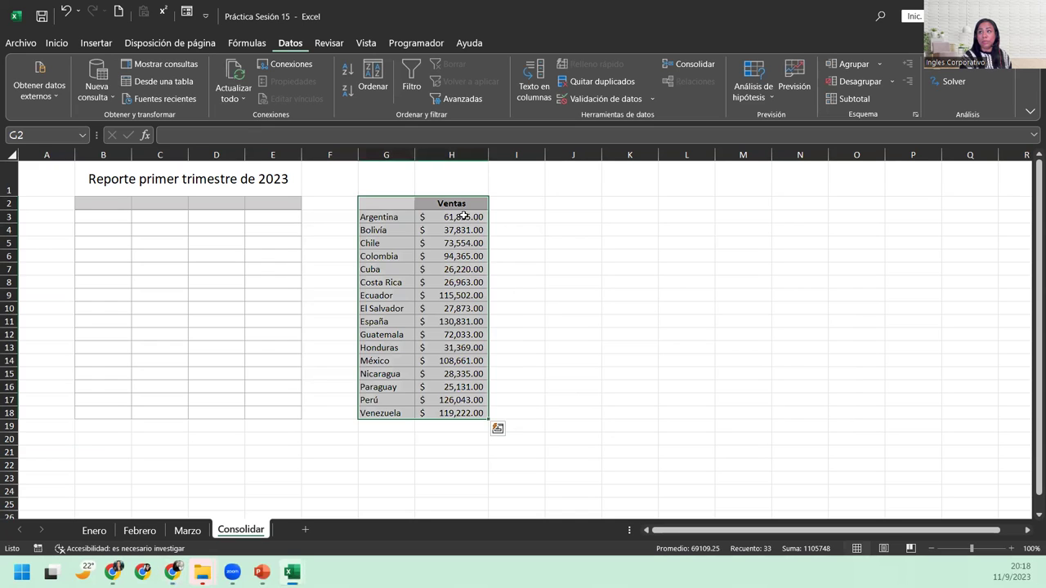
pyautogui.click(465, 219)
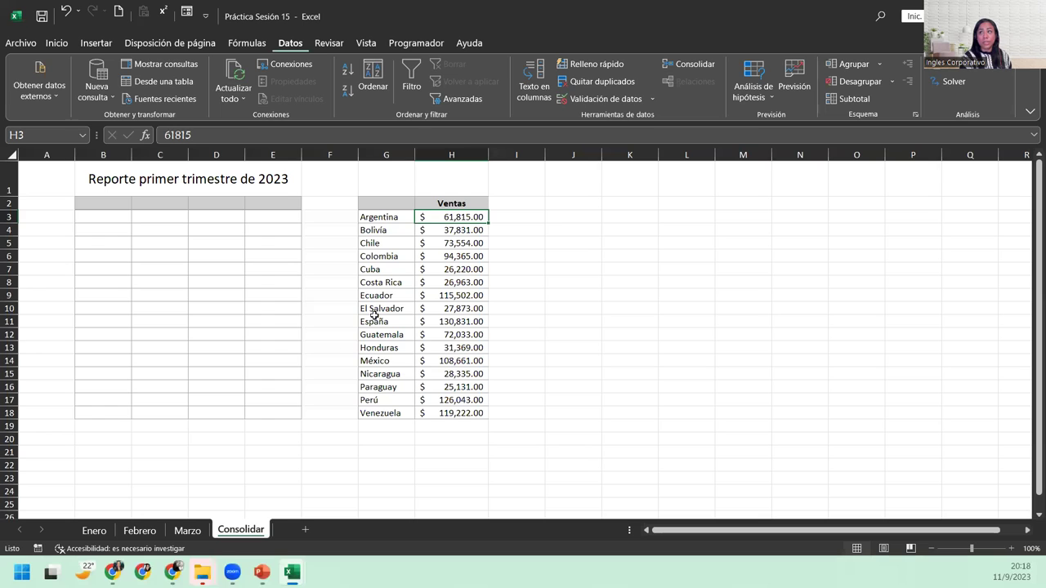
pyautogui.click(97, 531)
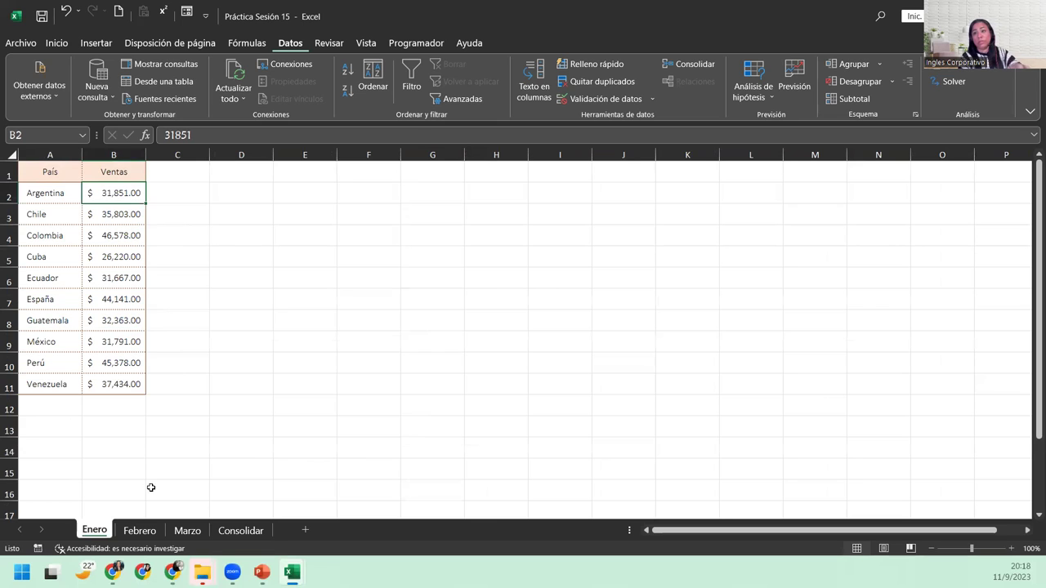
pyautogui.click(143, 535)
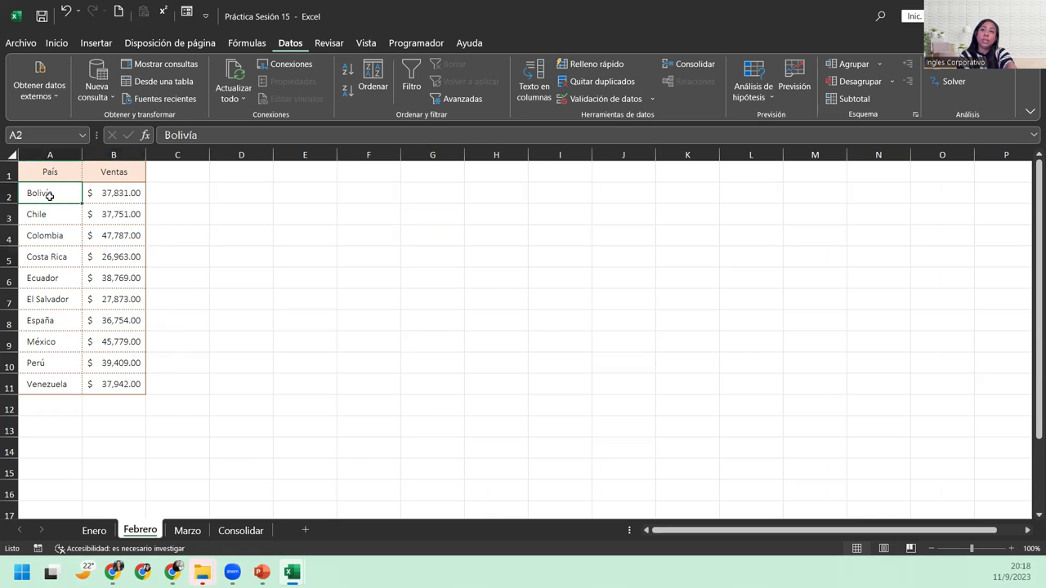
pyautogui.click(180, 530)
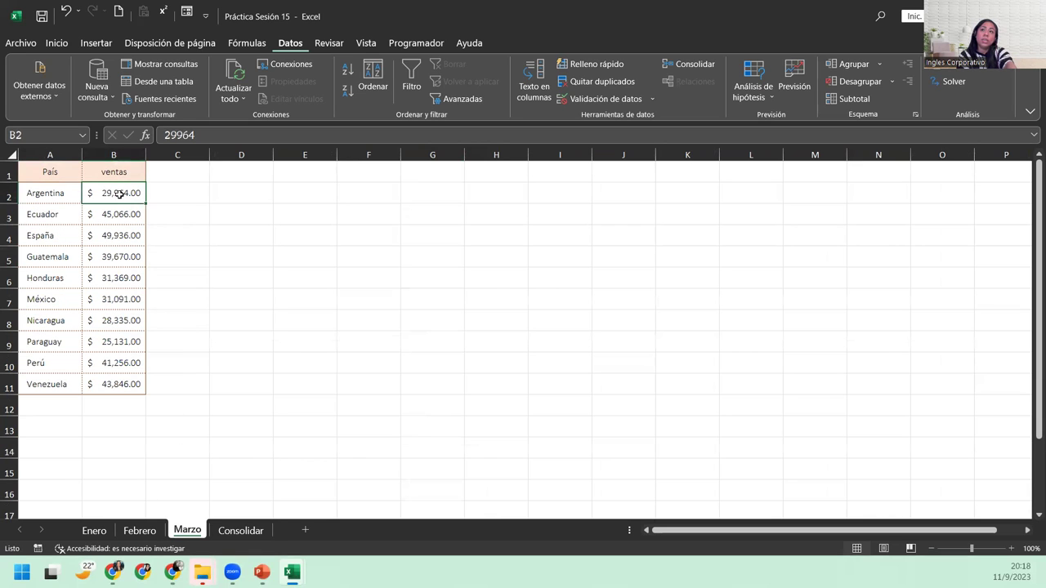
pyautogui.click(92, 531)
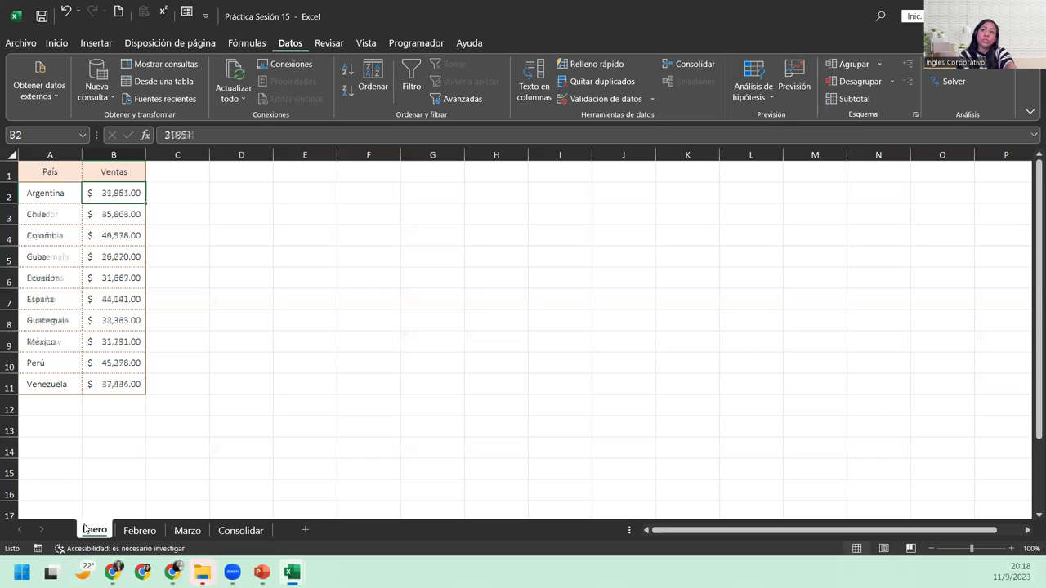
pyautogui.click(201, 533)
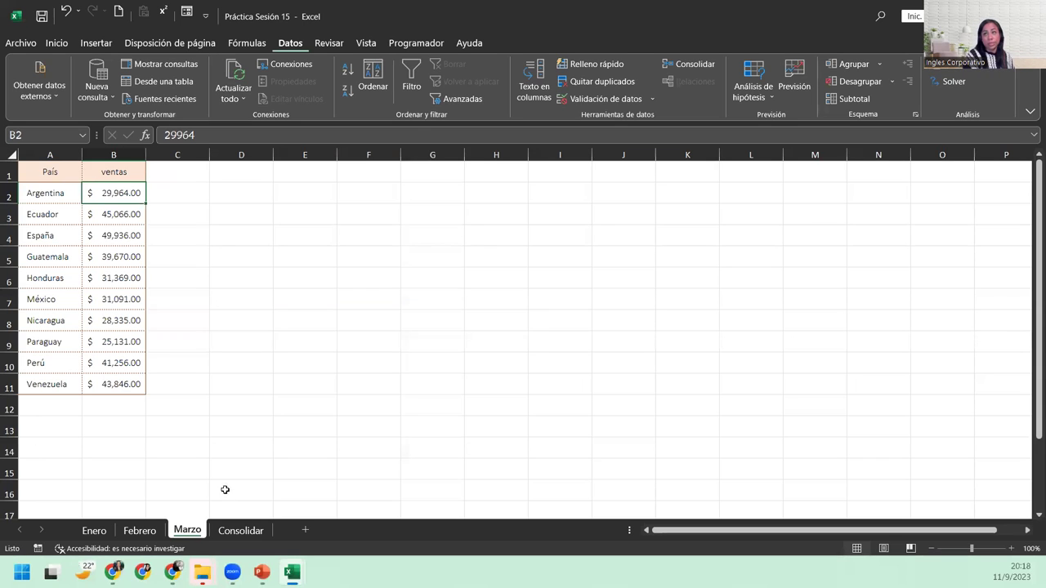
pyautogui.click(251, 532)
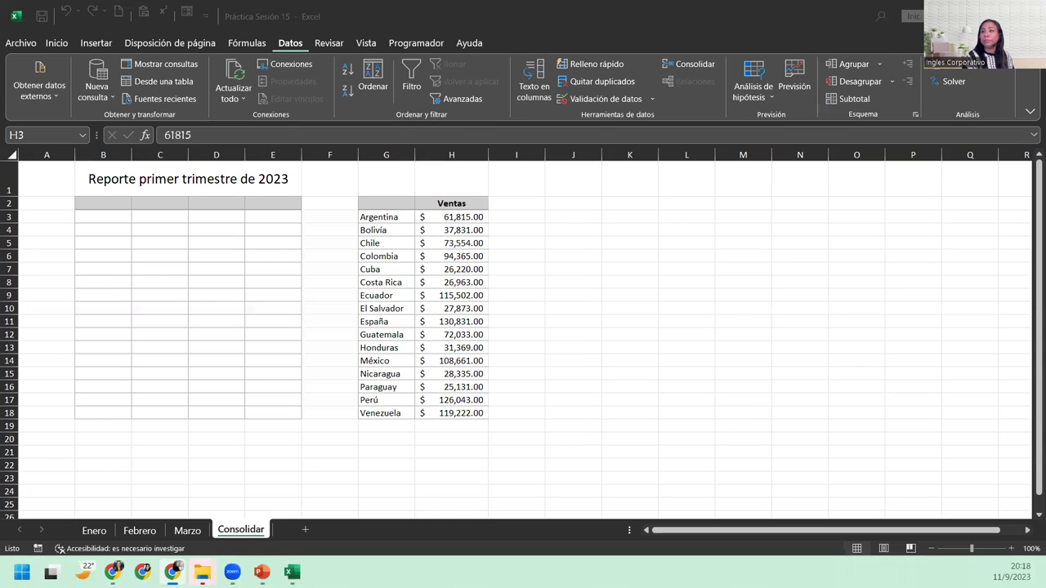
pyautogui.click(427, 229)
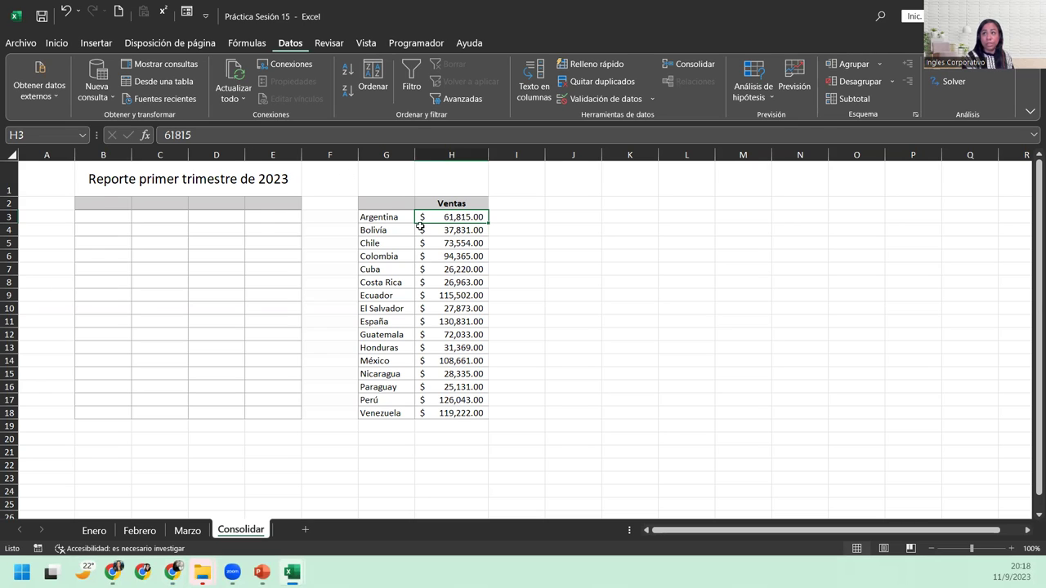
pyautogui.click(391, 195)
pyautogui.moveTo(391, 204)
pyautogui.mouseDown()
pyautogui.moveTo(448, 303)
pyautogui.moveTo(466, 412)
pyautogui.mouseUp()
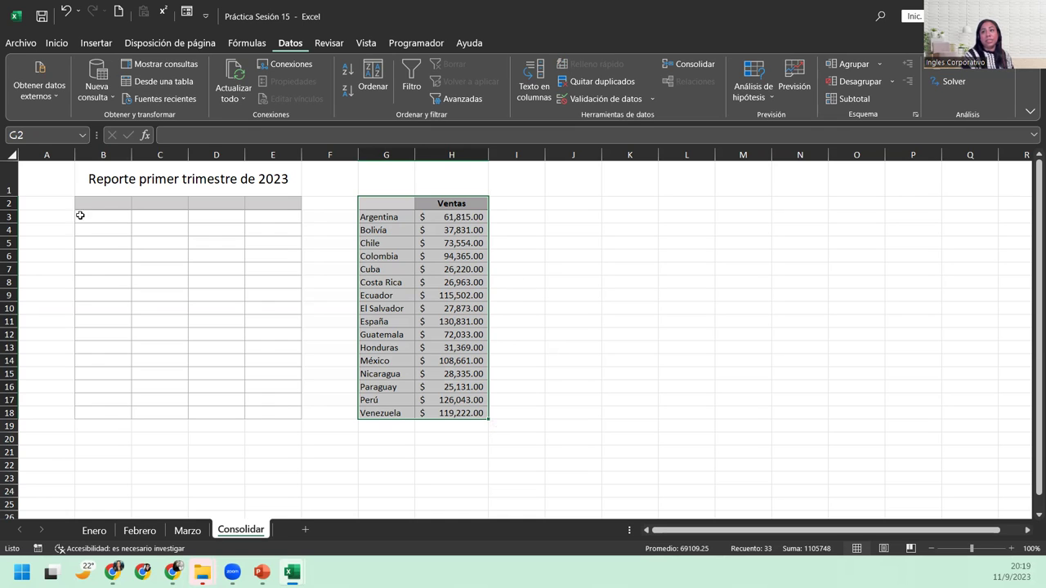
pyautogui.click(90, 205)
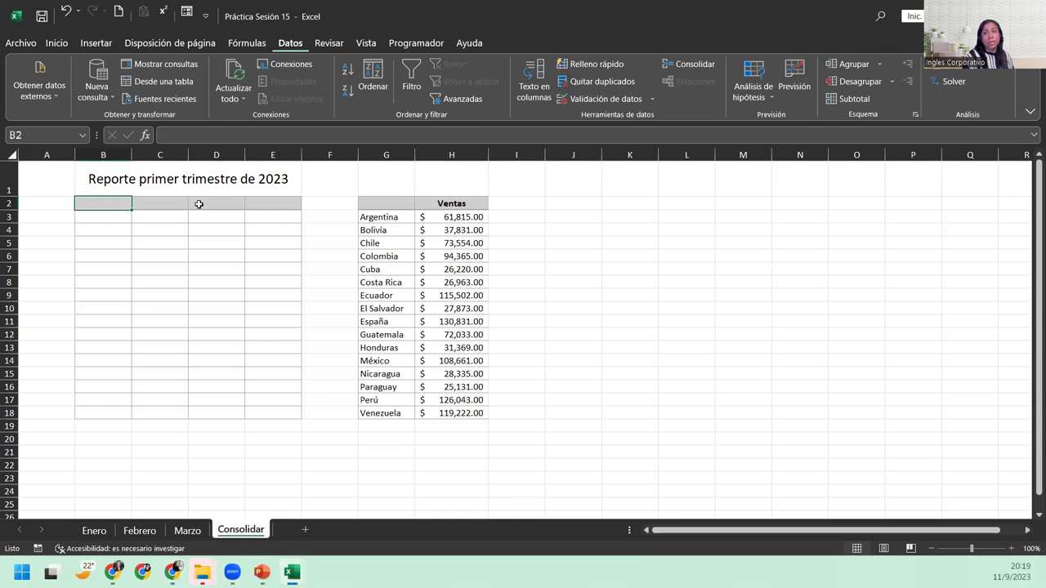
pyautogui.click(94, 530)
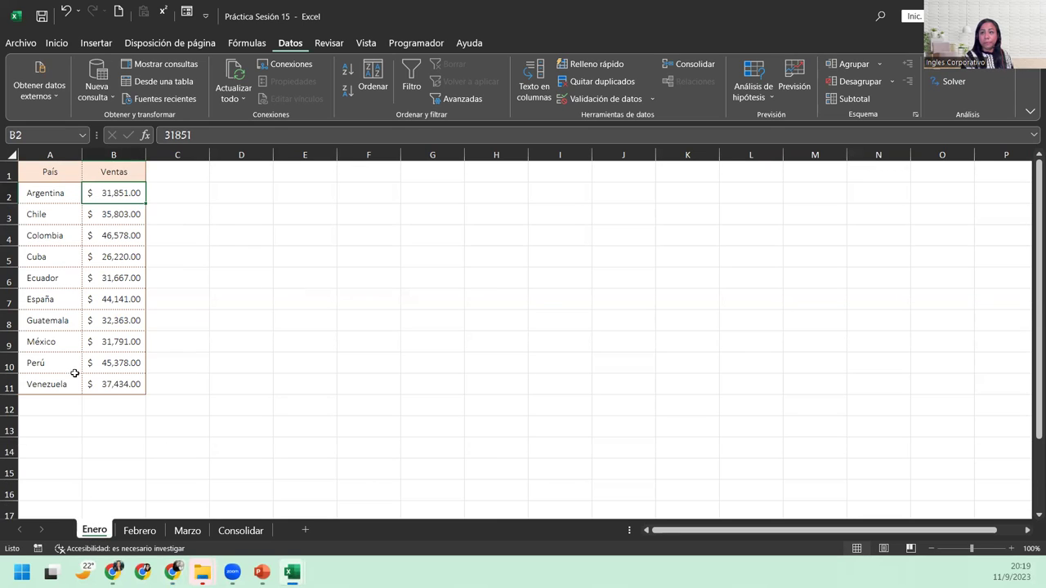
pyautogui.click(237, 531)
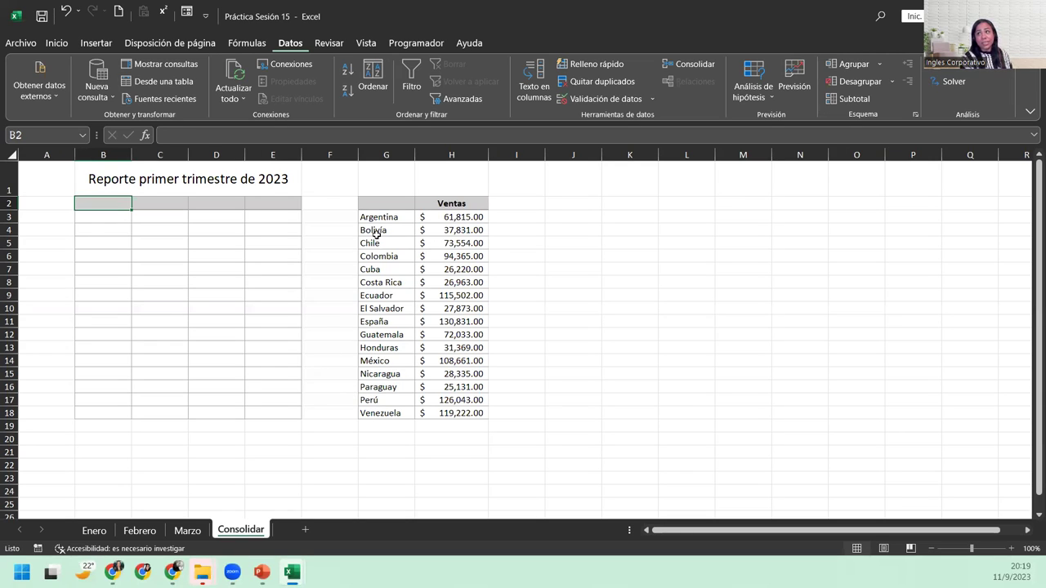
pyautogui.click(428, 202)
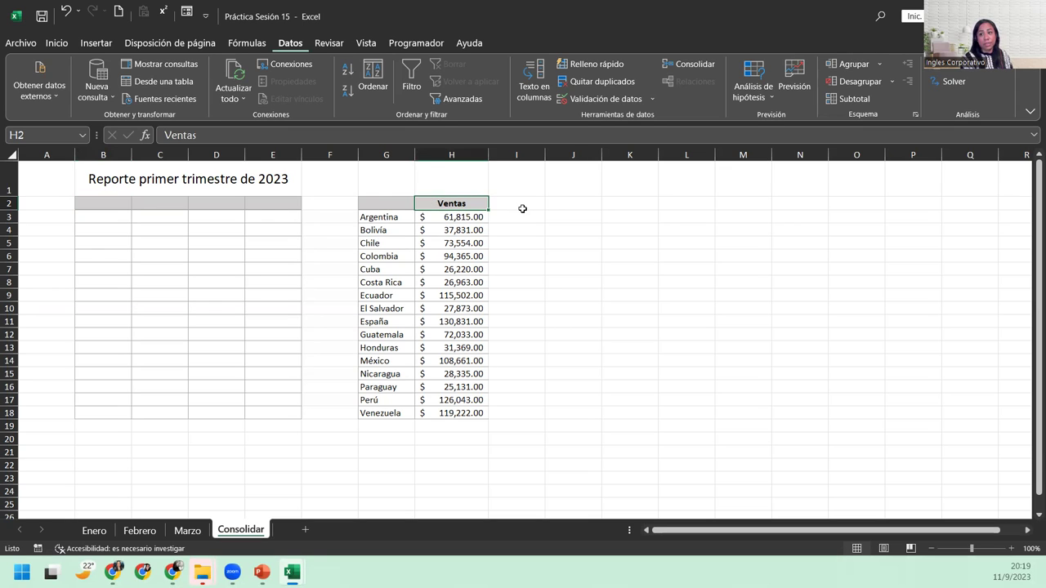
pyautogui.moveTo(388, 218); pyautogui.dragTo(383, 414)
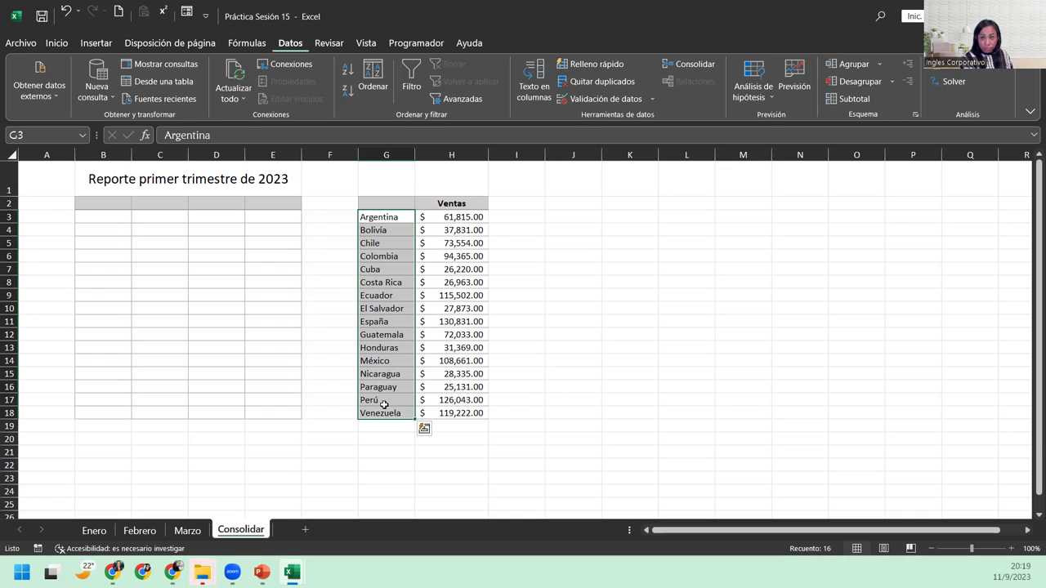
pyautogui.click(94, 531)
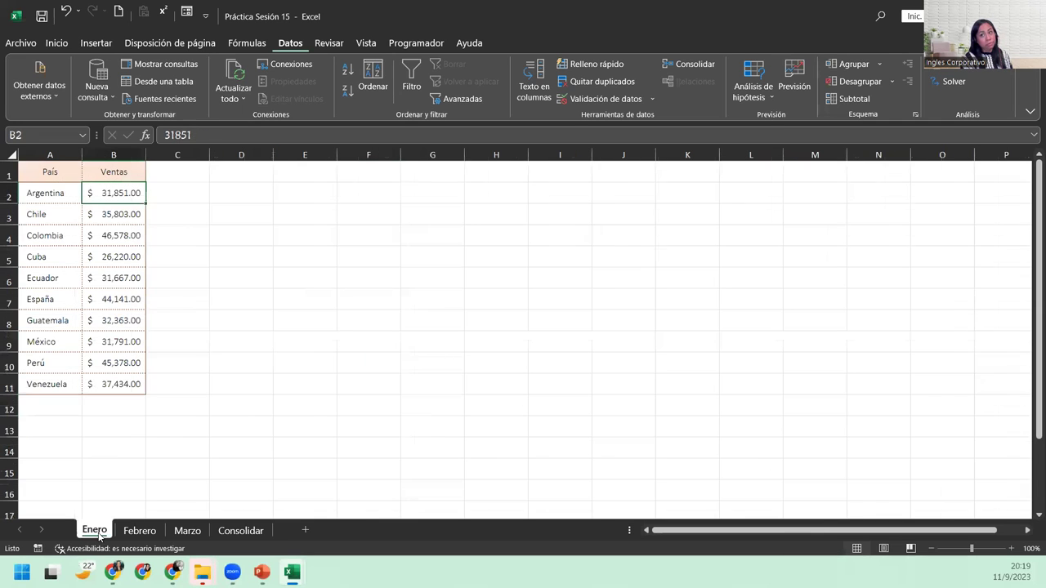
pyautogui.click(147, 531)
pyautogui.click(188, 531)
pyautogui.click(141, 532)
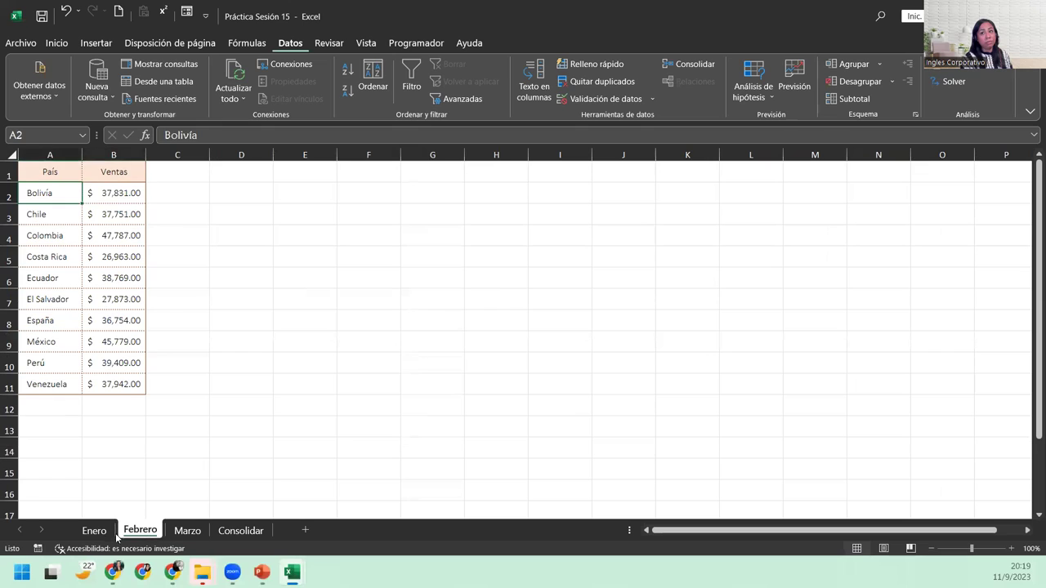
pyautogui.click(112, 532)
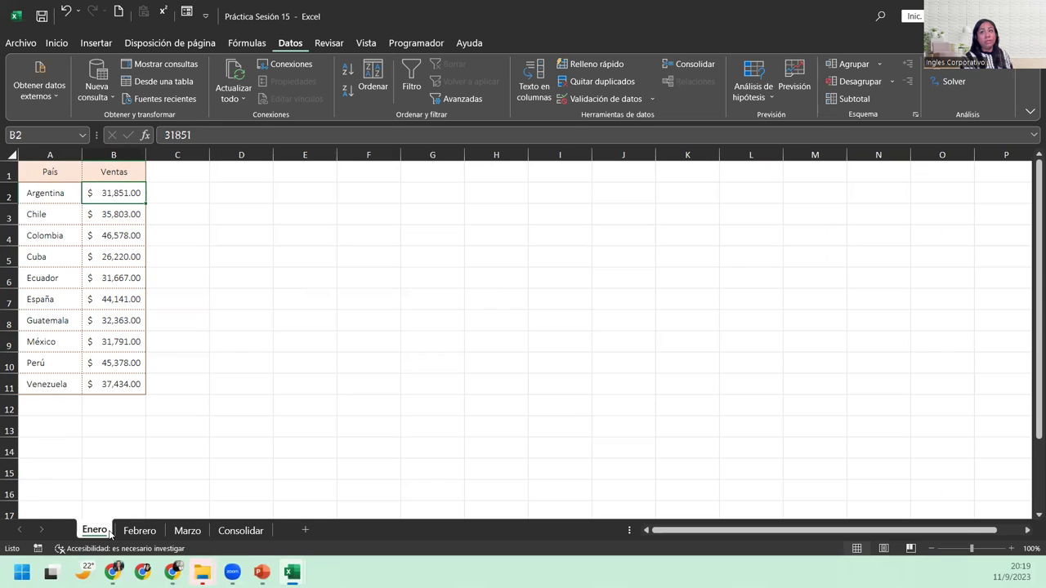
pyautogui.click(145, 532)
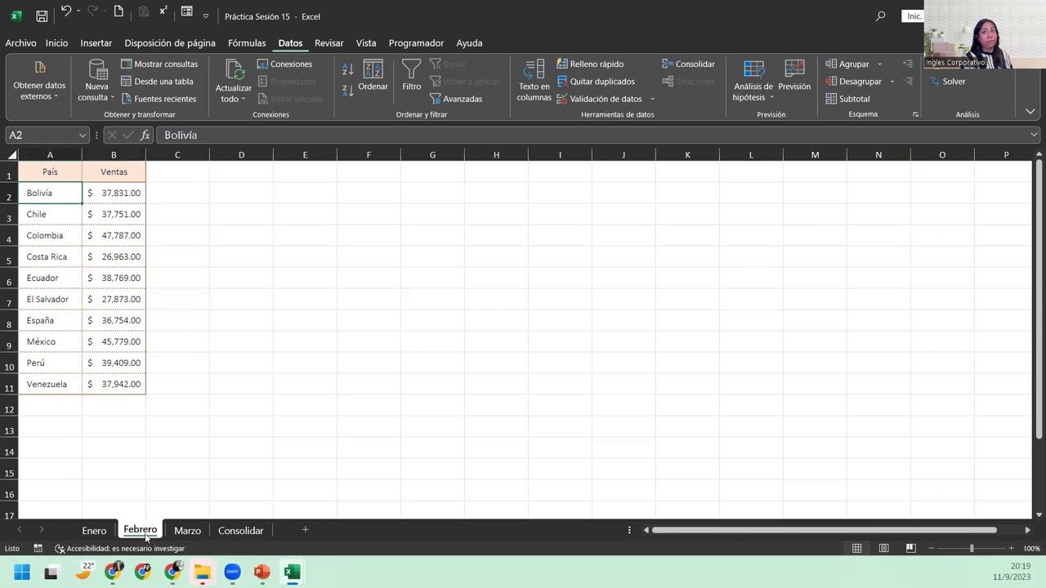
pyautogui.click(186, 532)
pyautogui.click(152, 532)
pyautogui.click(94, 531)
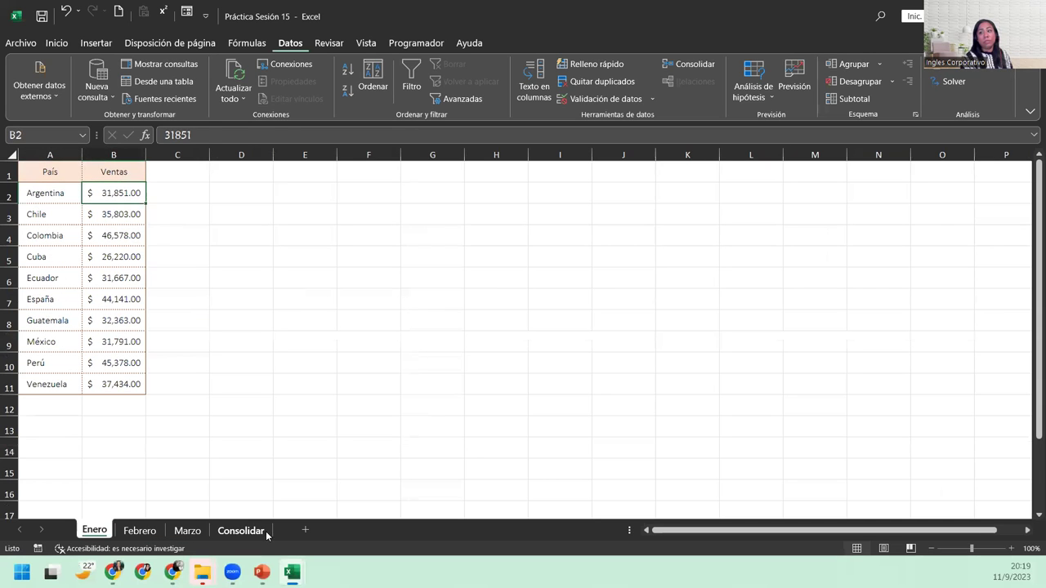
pyautogui.click(255, 531)
pyautogui.click(128, 220)
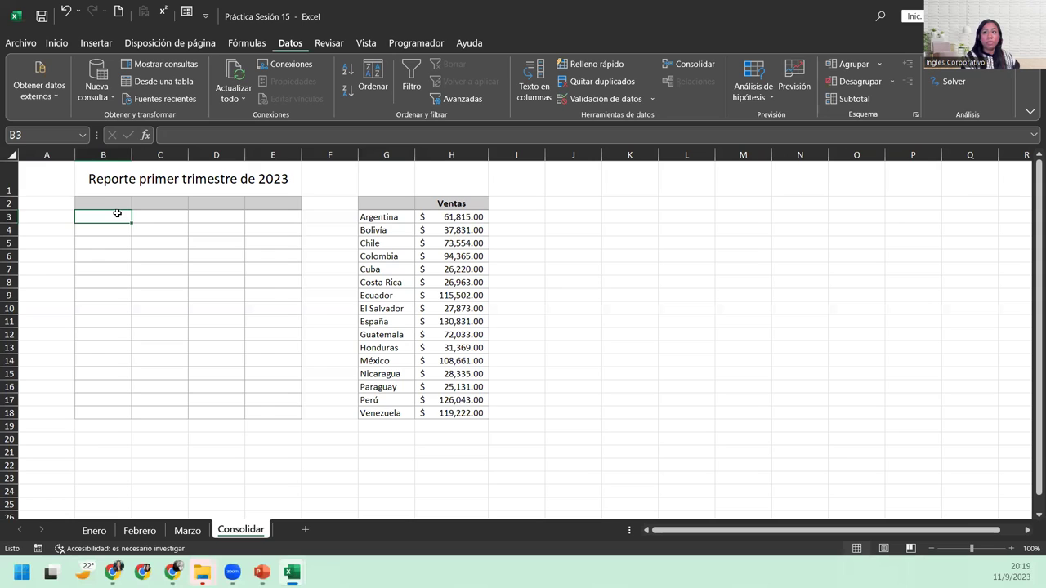
pyautogui.moveTo(107, 199); pyautogui.dragTo(280, 413)
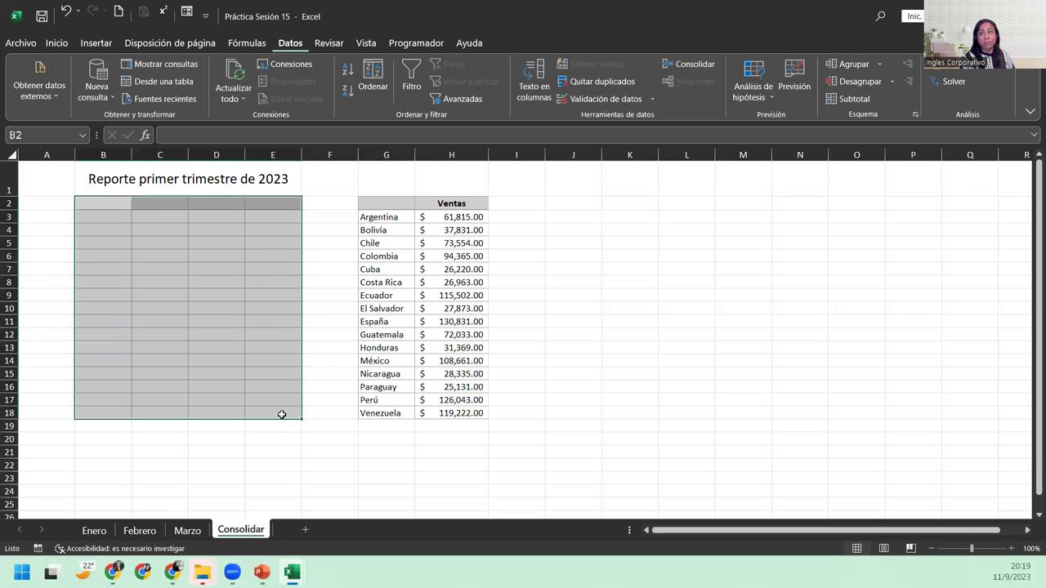
pyautogui.click(117, 211)
pyautogui.click(113, 203)
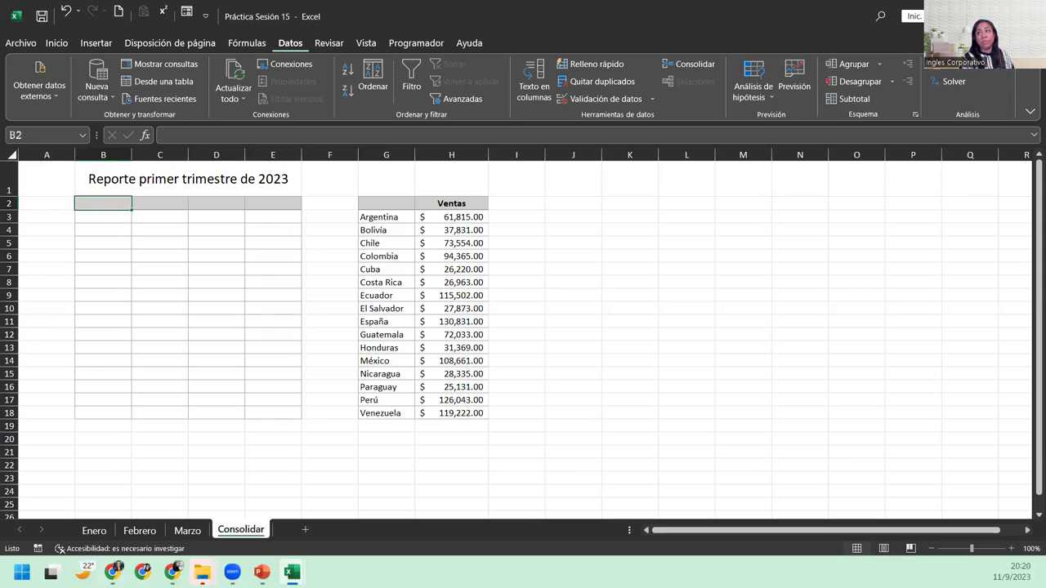
# Change the Enero sheet's B1 header from Ventas to 'Enero'
pyautogui.click(93, 532)
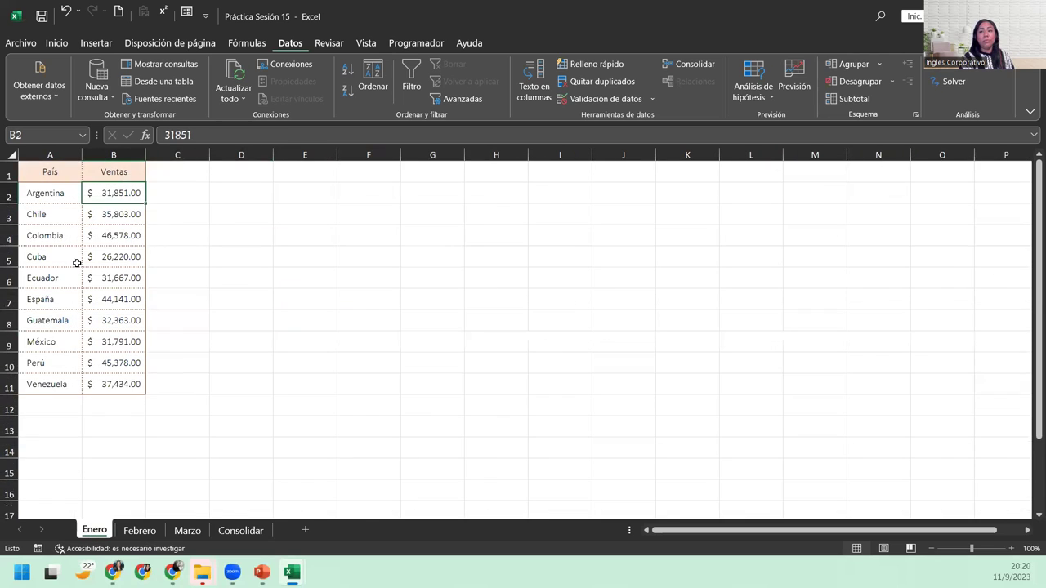
pyautogui.click(105, 175)
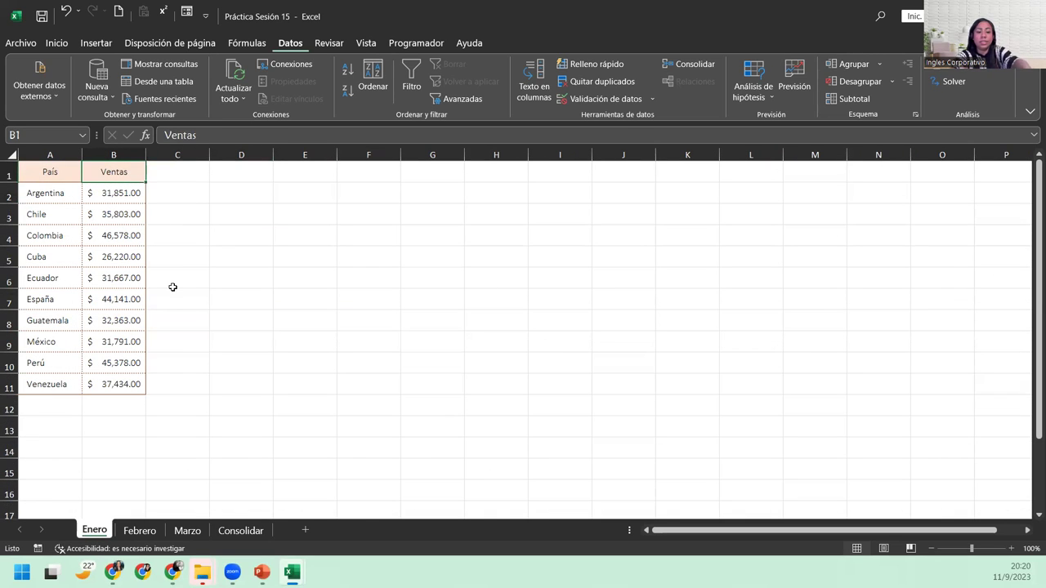
pyautogui.write('Enero')
pyautogui.press('Return')
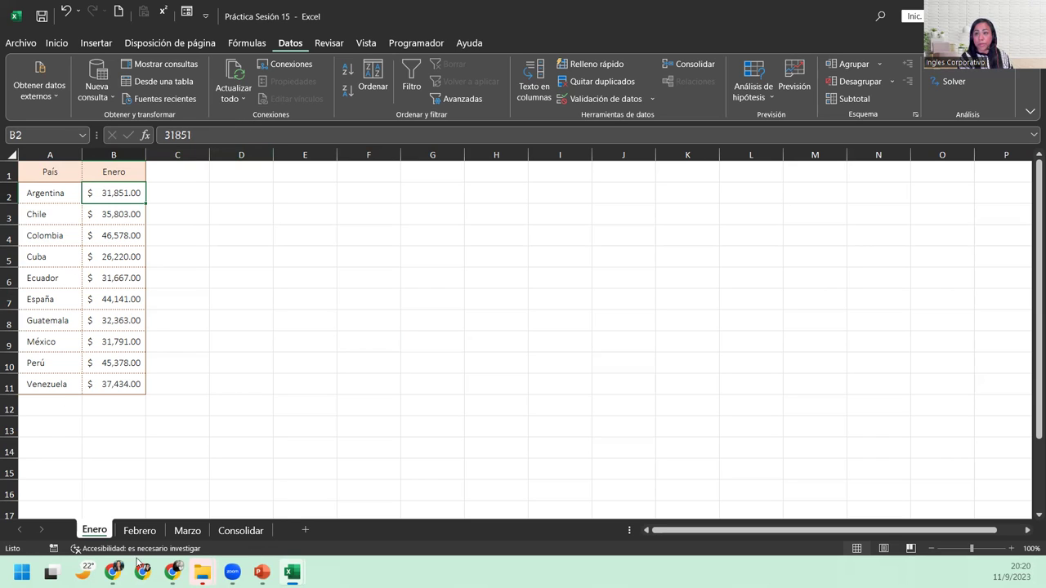
# Change the Febrero sheet's B1 header to 'Febrero'
pyautogui.click(139, 530)
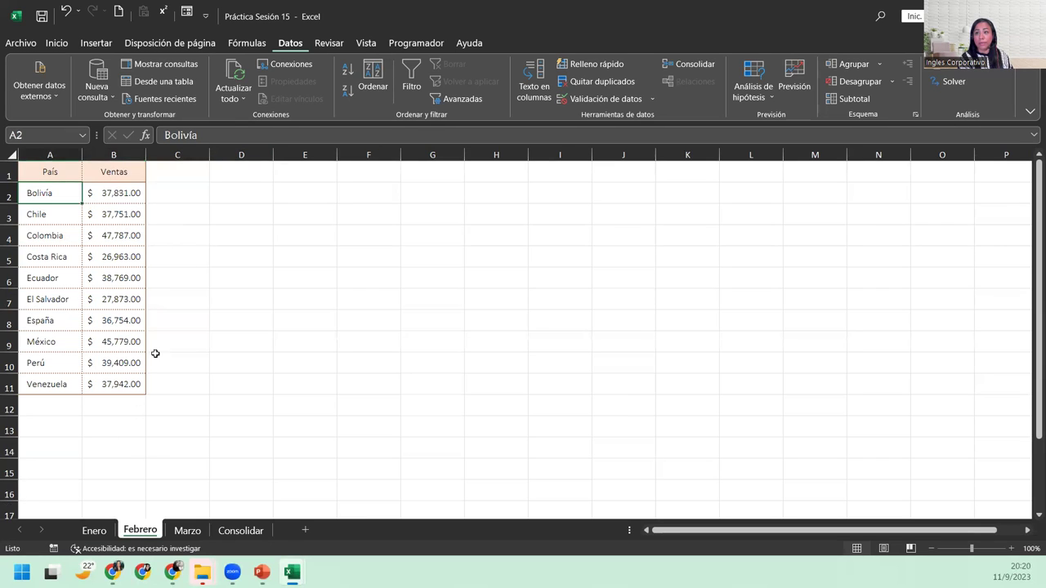
pyautogui.click(124, 171)
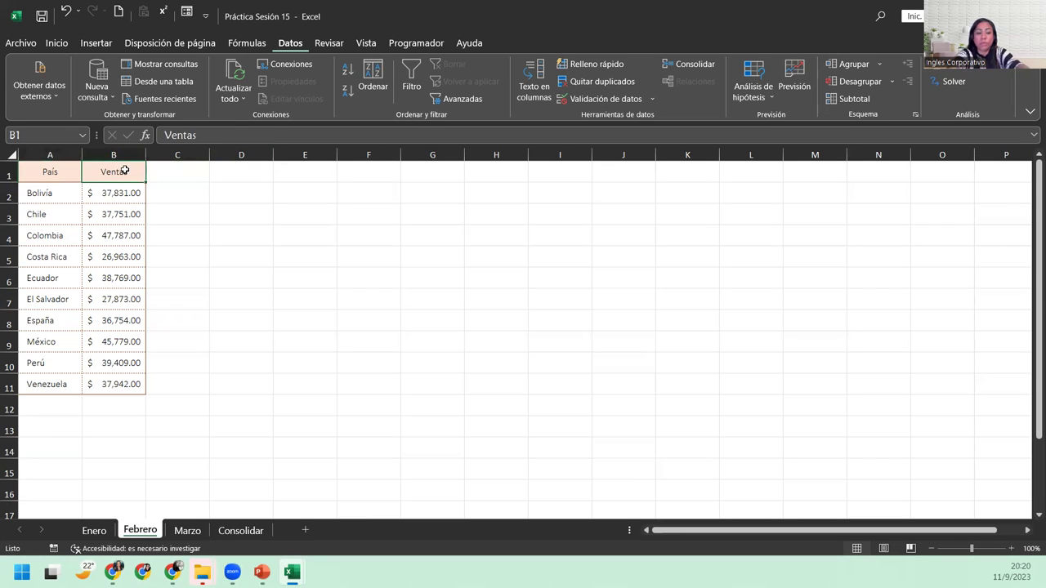
pyautogui.write('Febe')
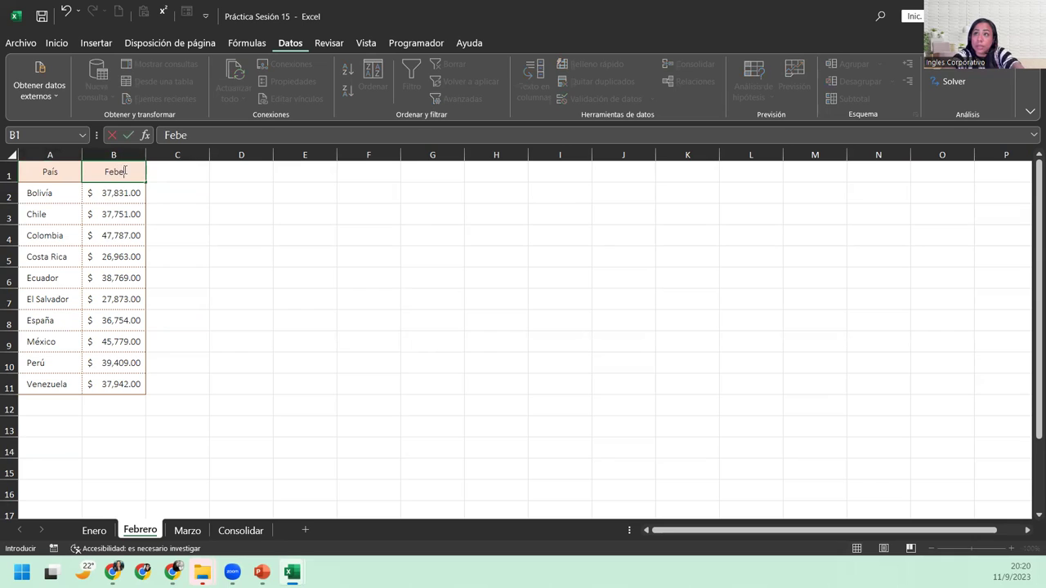
pyautogui.press('BackSpace')
pyautogui.write('rero')
pyautogui.press('Return')
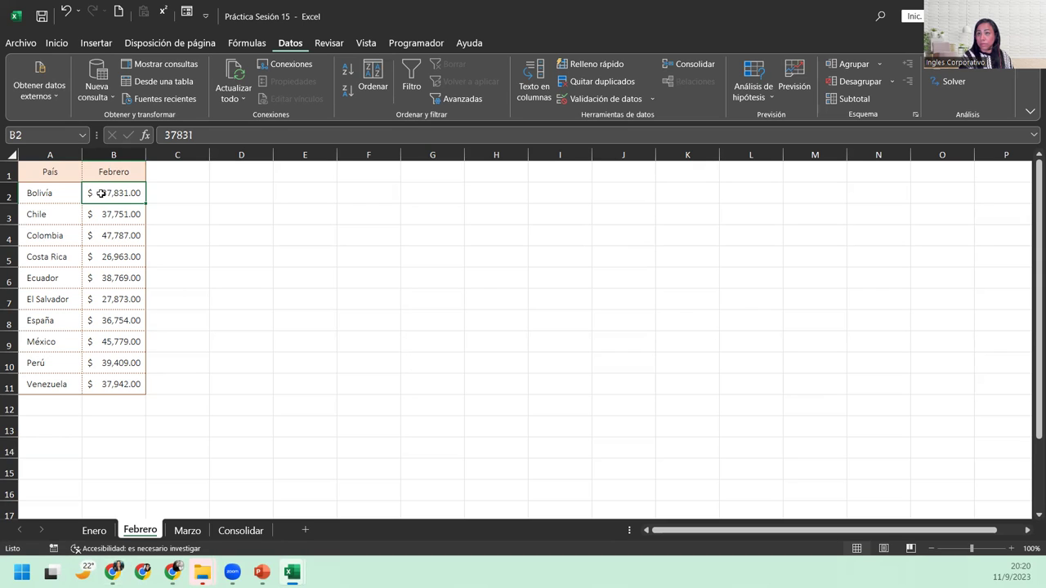
# Change the Marzo sheet's B1 header to 'Marzo' and go back to Consolidar
pyautogui.click(187, 530)
pyautogui.click(114, 171)
pyautogui.write('Marzo')
pyautogui.press('Return')
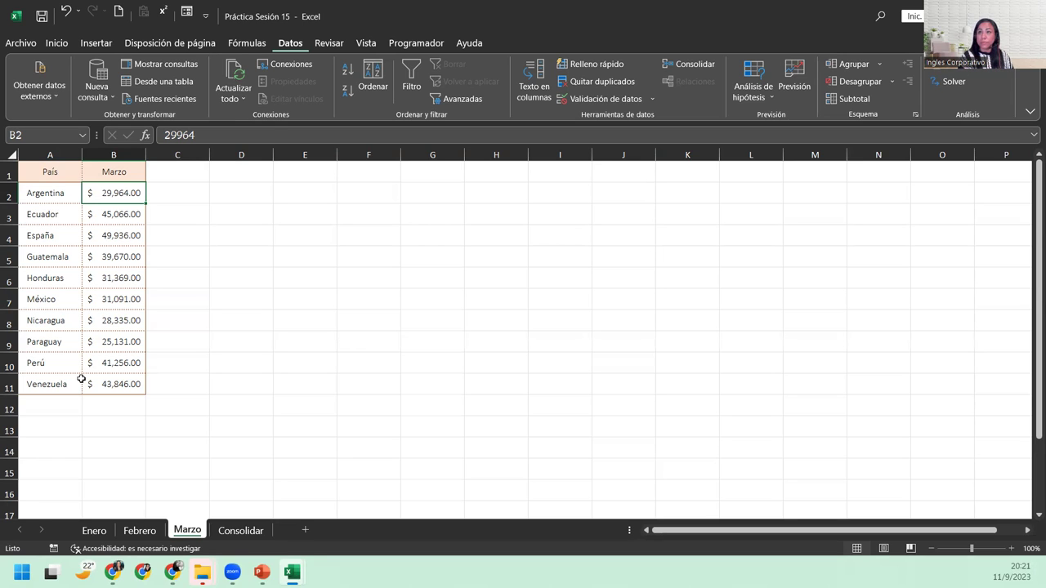
pyautogui.click(229, 533)
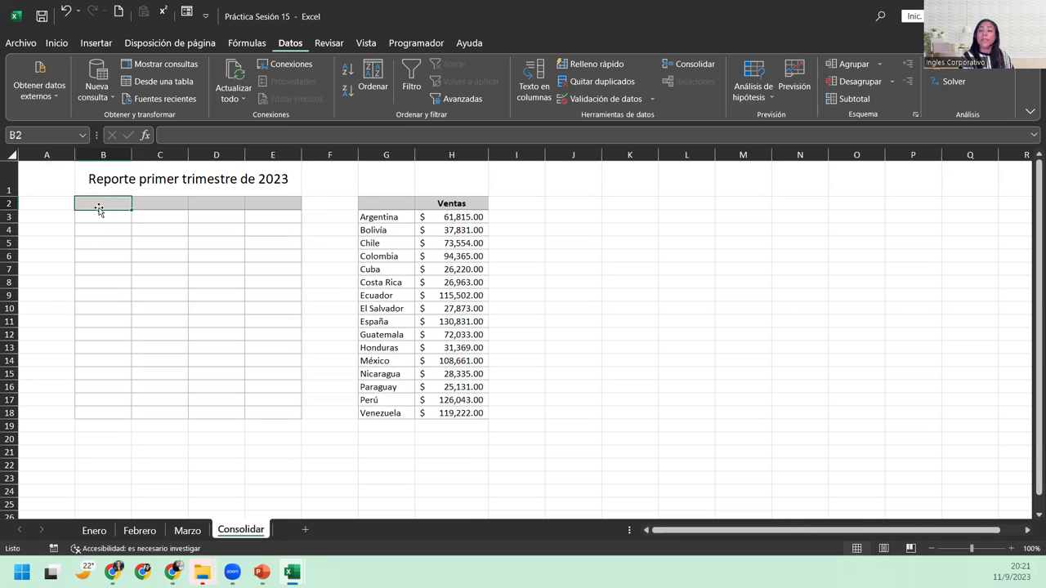
# Open the Consolidar dialog and review the Enero, Febrero and Marzo source references
pyautogui.click(694, 64)
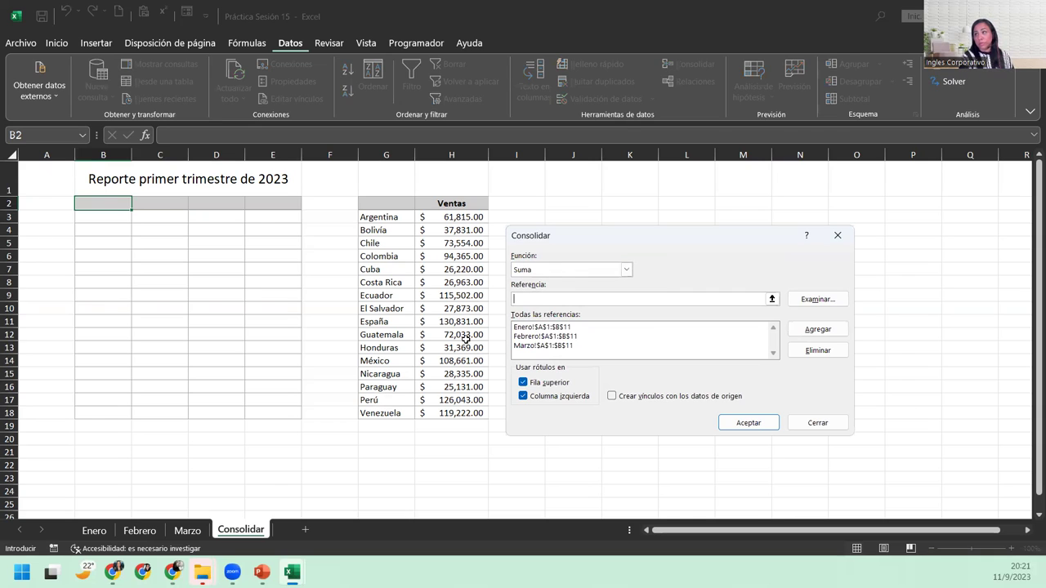
pyautogui.click(560, 330)
pyautogui.click(559, 336)
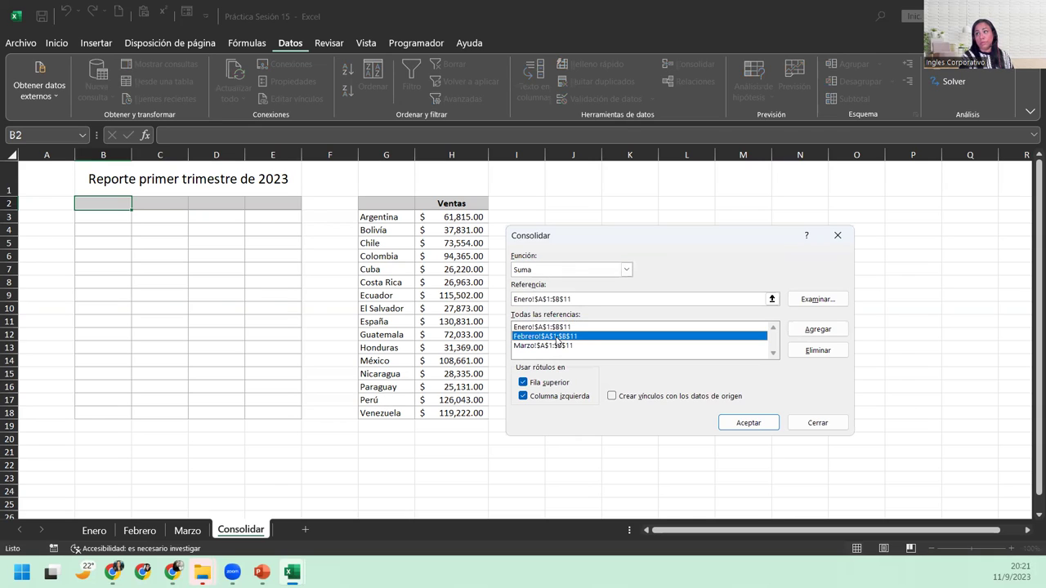
pyautogui.click(555, 346)
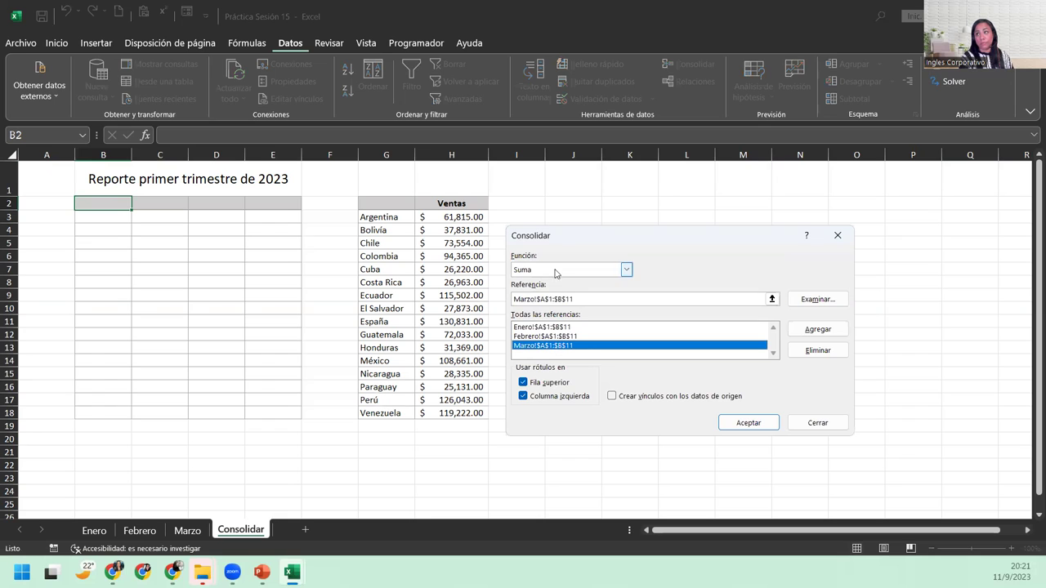
pyautogui.click(580, 302)
pyautogui.hotkey('alt', 't')
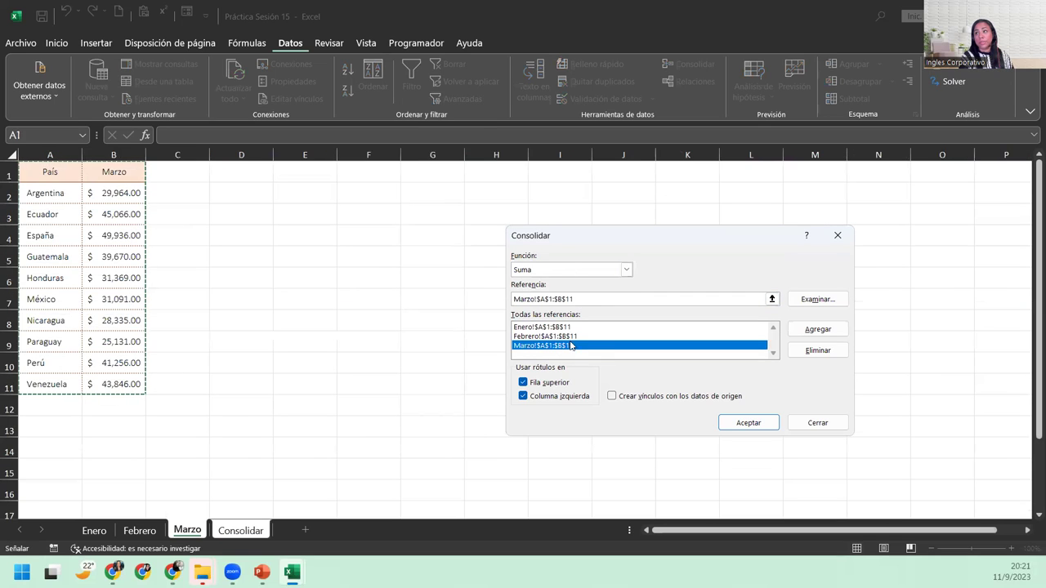
# Keep Suma as the function, consolidate into the report grid, and check Bolivia's Febrero value in D4
pyautogui.click(574, 270)
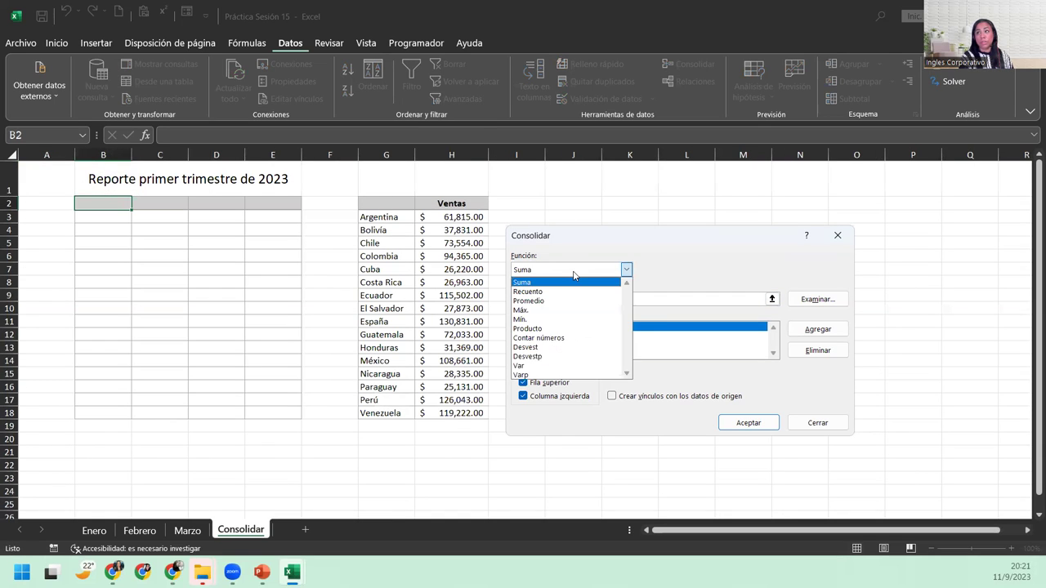
pyautogui.click(574, 274)
pyautogui.click(582, 274)
pyautogui.click(582, 275)
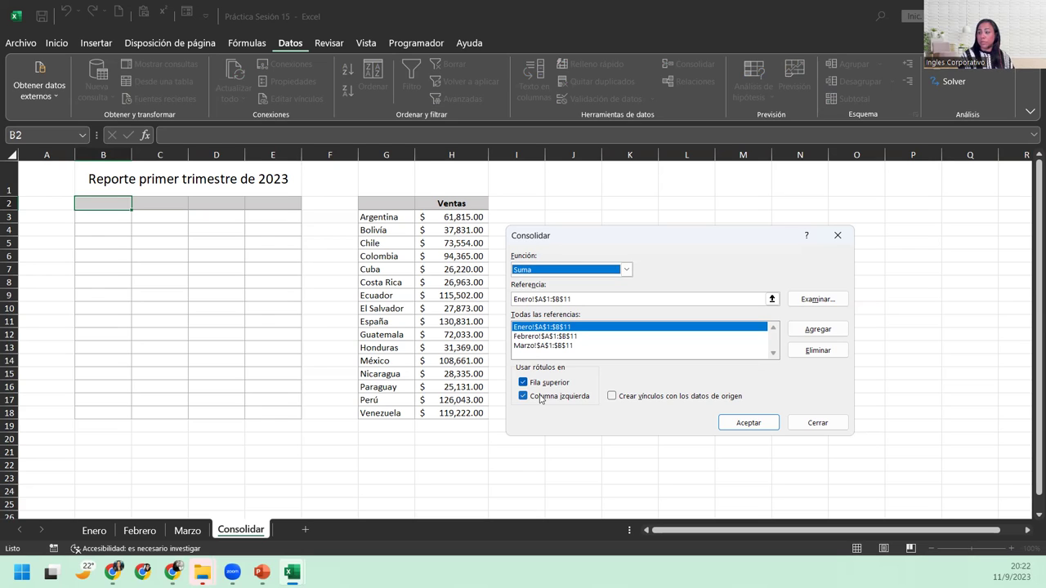
pyautogui.click(749, 423)
pyautogui.click(211, 232)
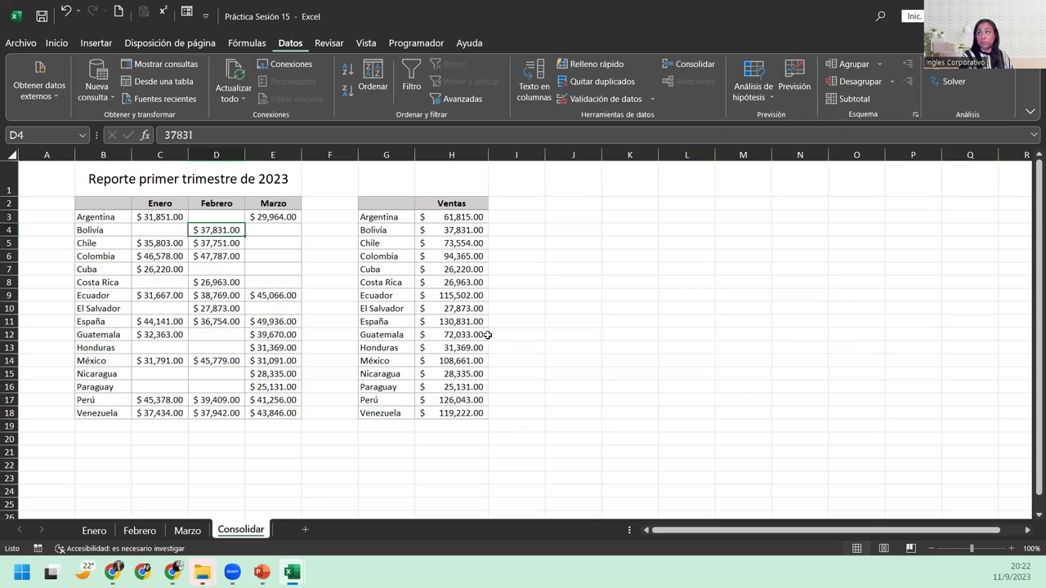
pyautogui.click(678, 63)
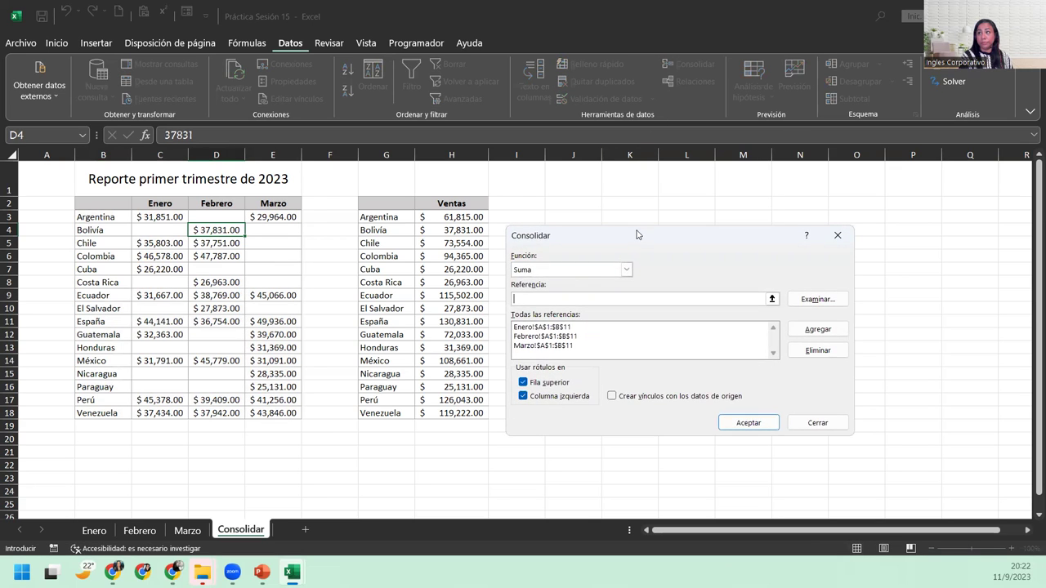
pyautogui.moveTo(633, 235); pyautogui.dragTo(459, 212)
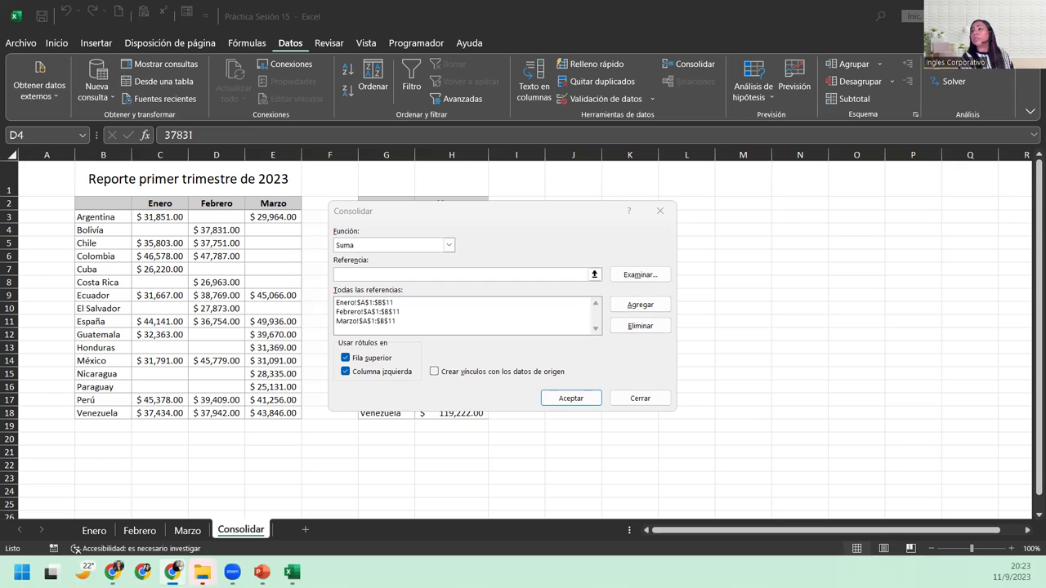
pyautogui.click(660, 211)
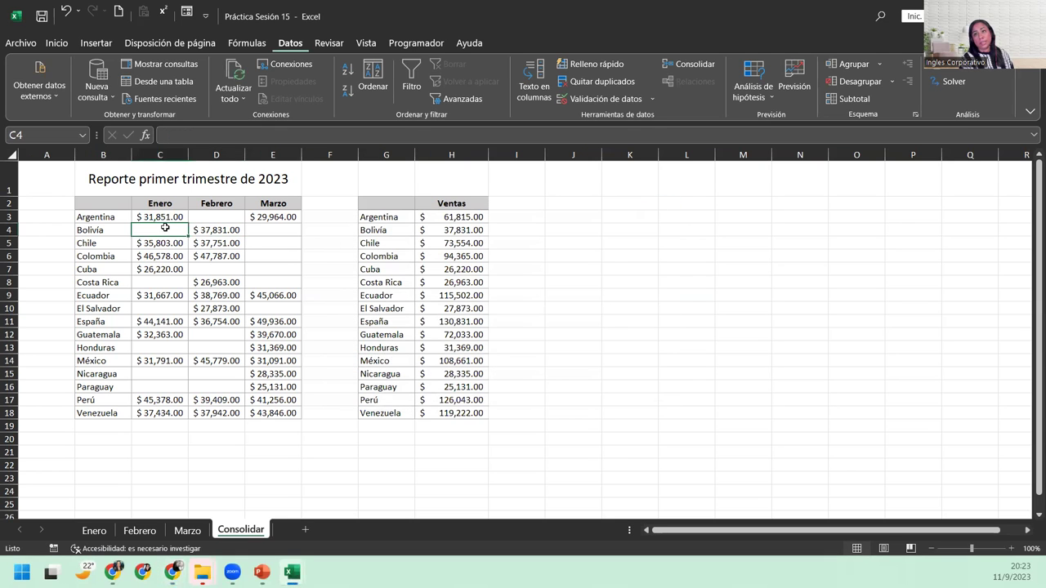
pyautogui.click(120, 439)
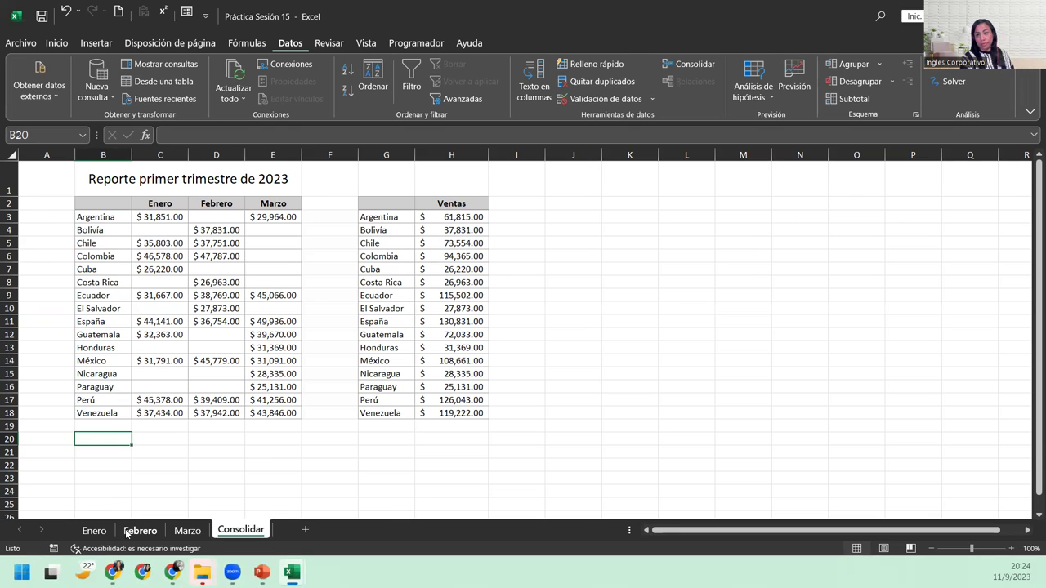
pyautogui.click(96, 531)
pyautogui.click(96, 171)
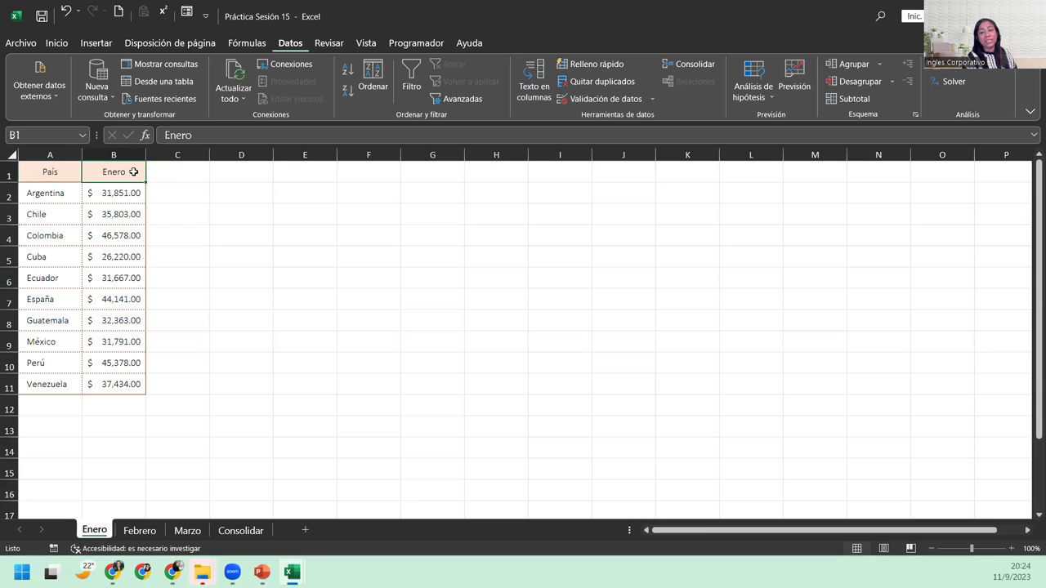
pyautogui.click(242, 531)
pyautogui.click(157, 202)
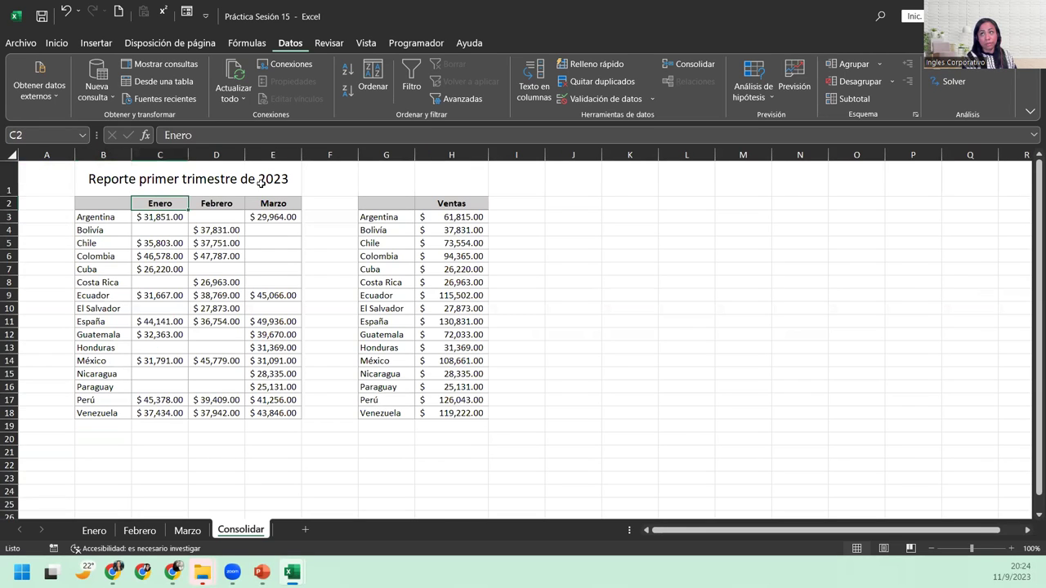
pyautogui.click(223, 200)
pyautogui.click(252, 202)
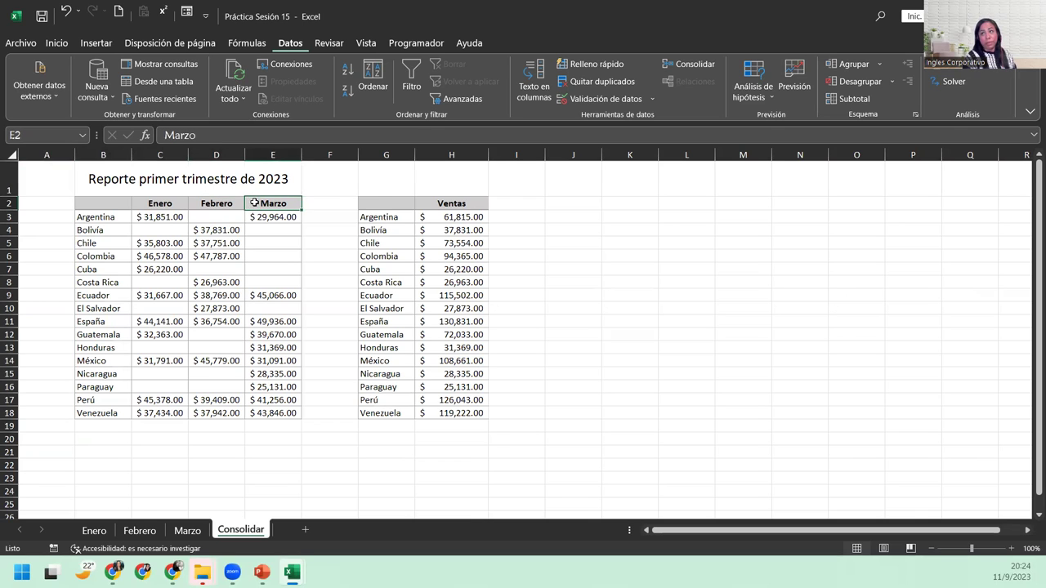
pyautogui.moveTo(439, 206); pyautogui.dragTo(451, 413)
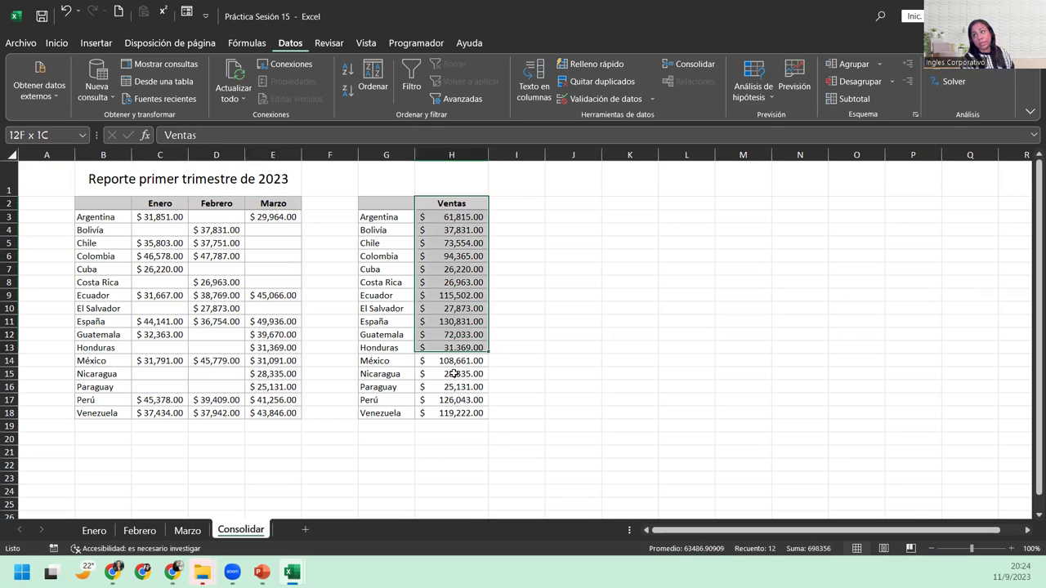
pyautogui.click(453, 201)
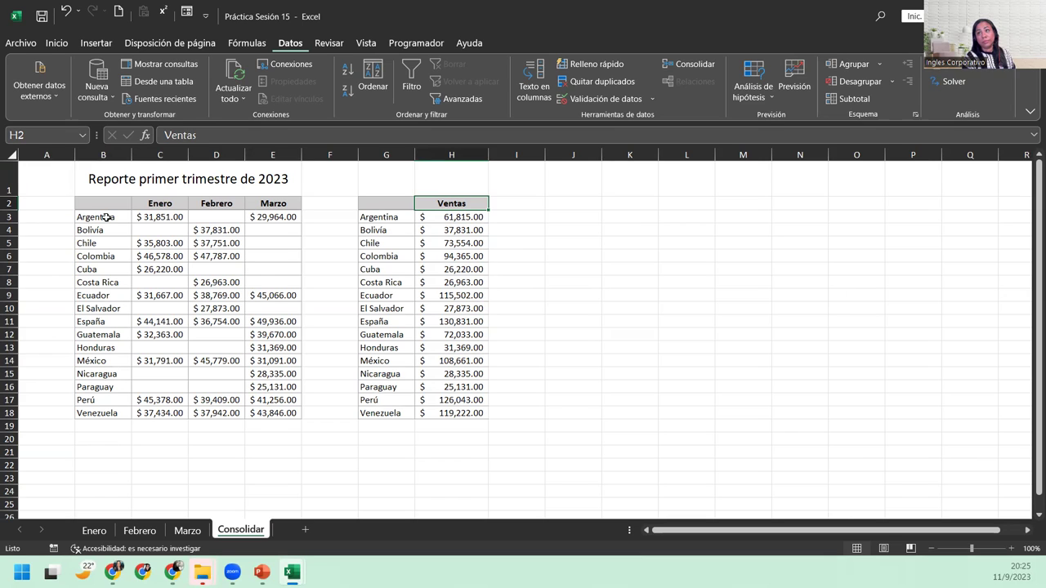
pyautogui.click(77, 205)
pyautogui.click(115, 216)
pyautogui.click(210, 212)
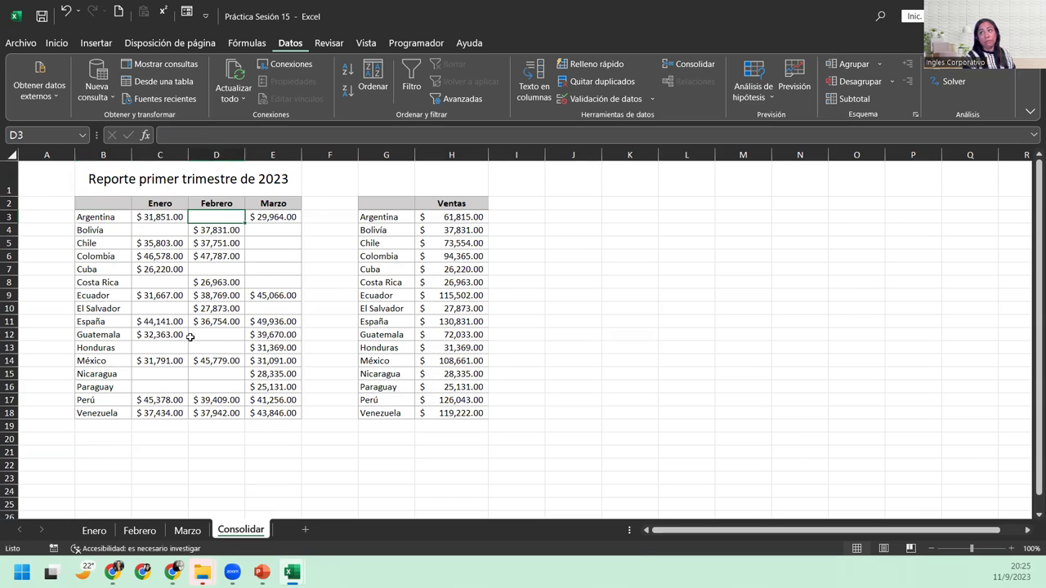
pyautogui.click(432, 216)
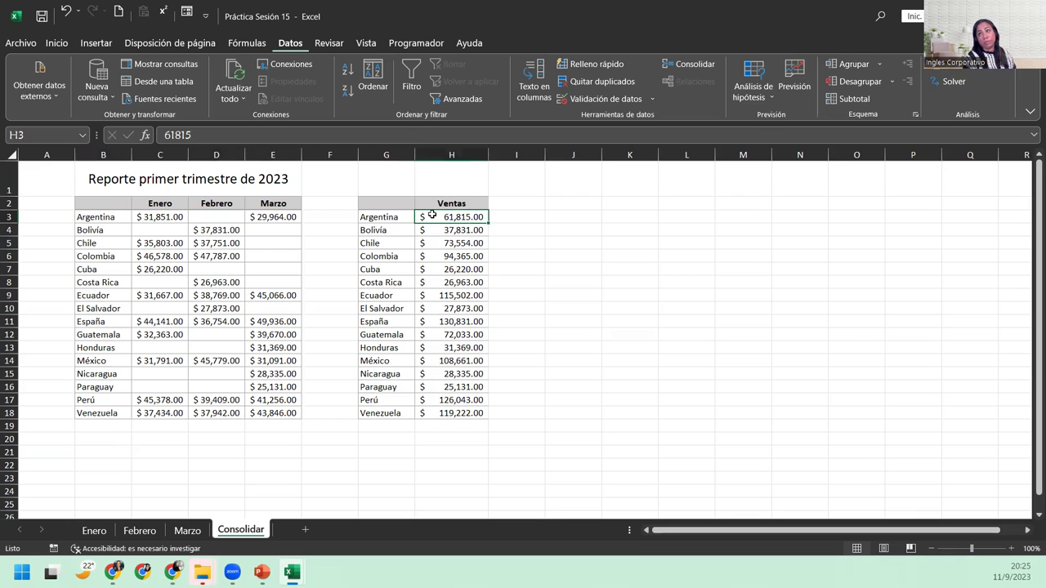
pyautogui.moveTo(90, 269); pyautogui.dragTo(277, 269)
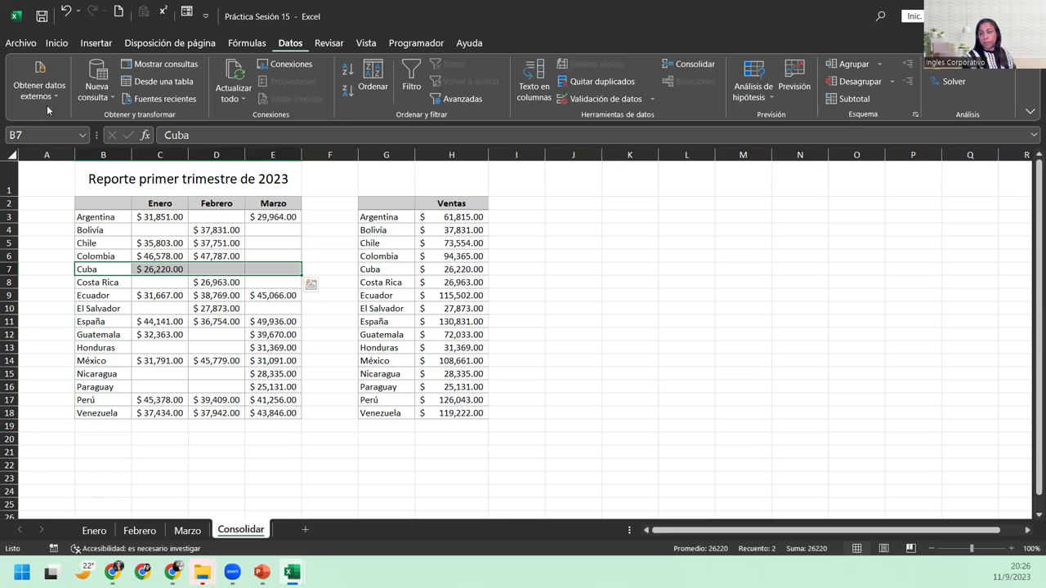
pyautogui.click(399, 197)
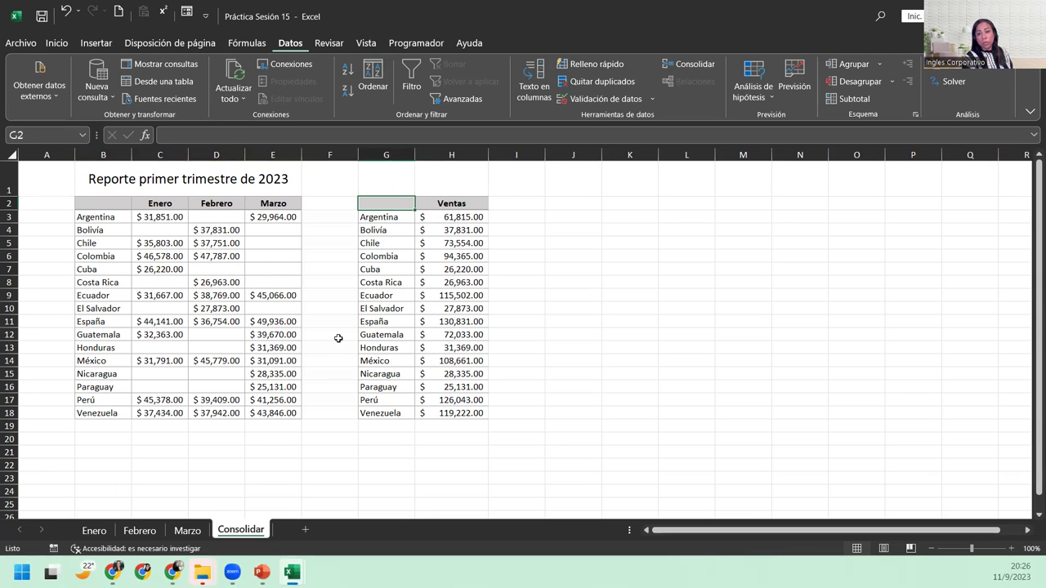
pyautogui.click(92, 530)
pyautogui.click(244, 529)
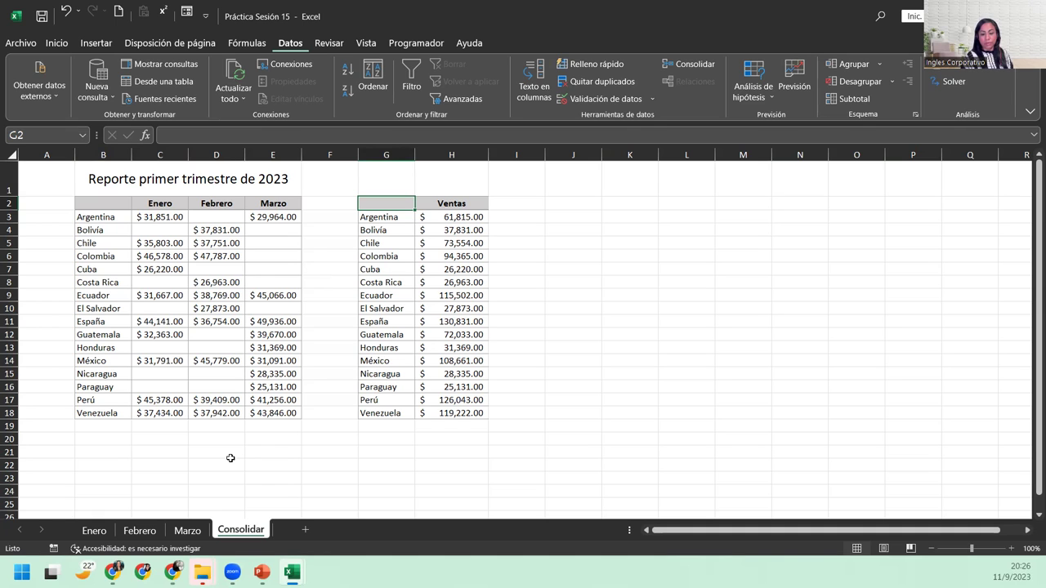
# Insert a new worksheet after Consolidar and rename its tab 'Consolidar con vínculos'
pyautogui.click(305, 529)
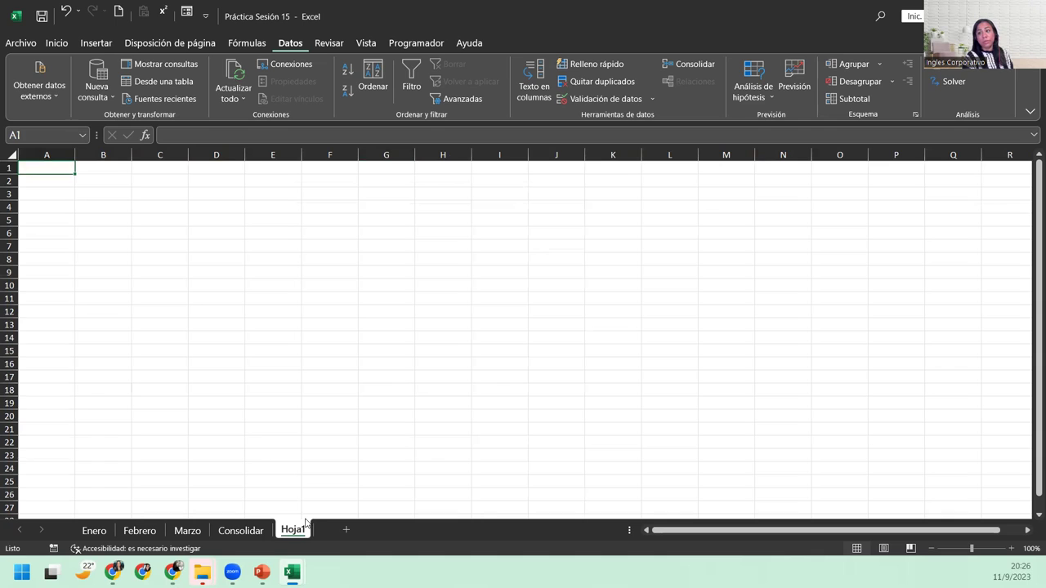
pyautogui.doubleClick(288, 531)
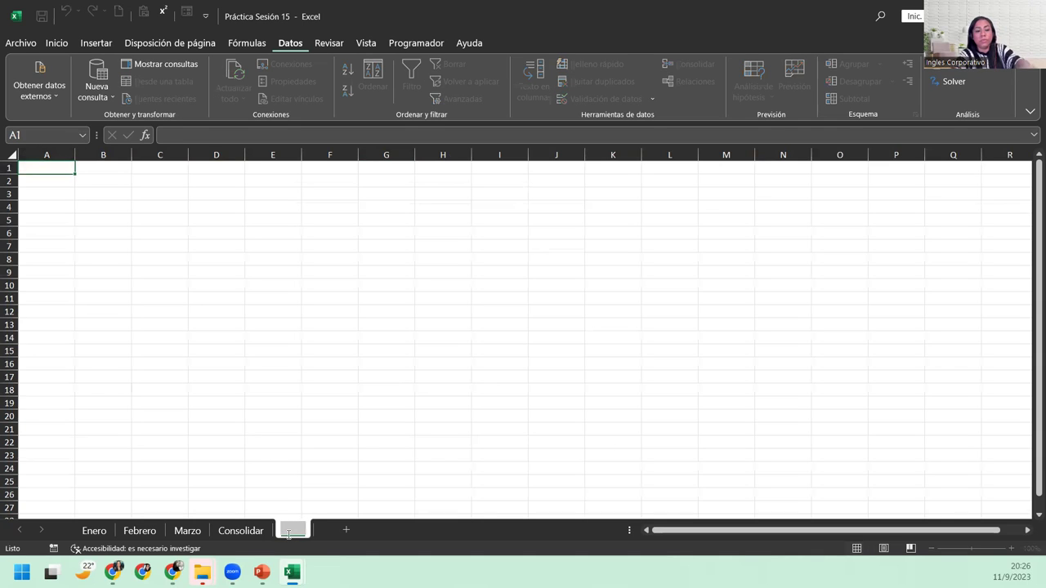
pyautogui.write('Resumen')
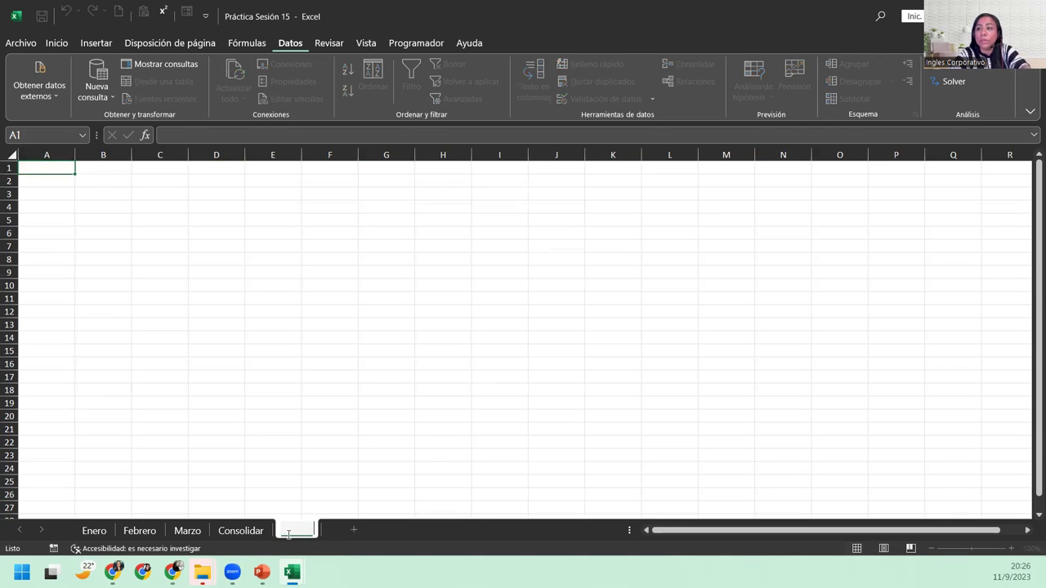
pyautogui.press('BackSpace')
pyautogui.press('BackSpace')
pyautogui.press('BackSpace')
pyautogui.press('BackSpace')
pyautogui.press('BackSpace')
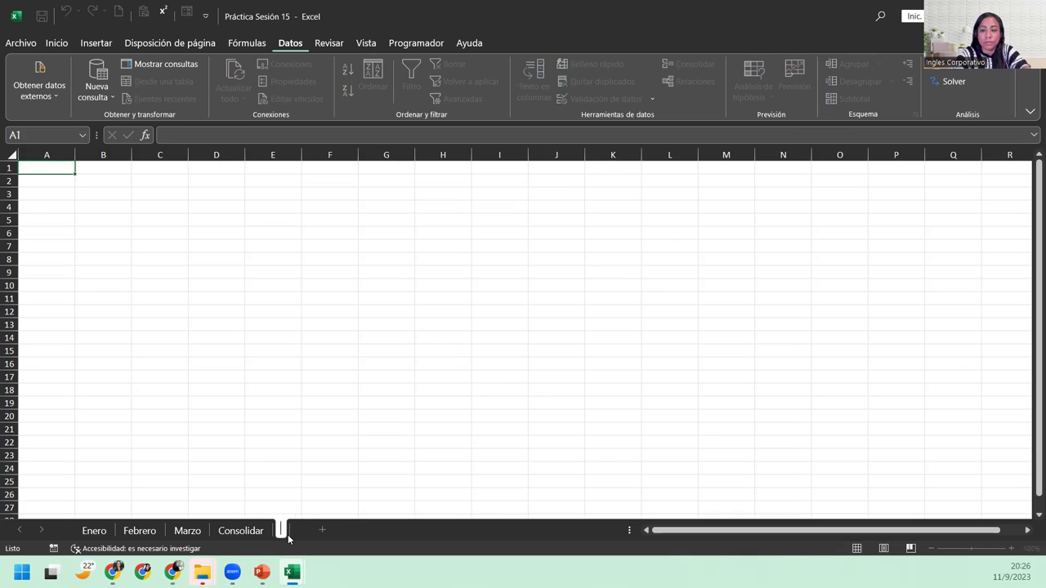
pyautogui.write('________________')
pyautogui.press('Return')
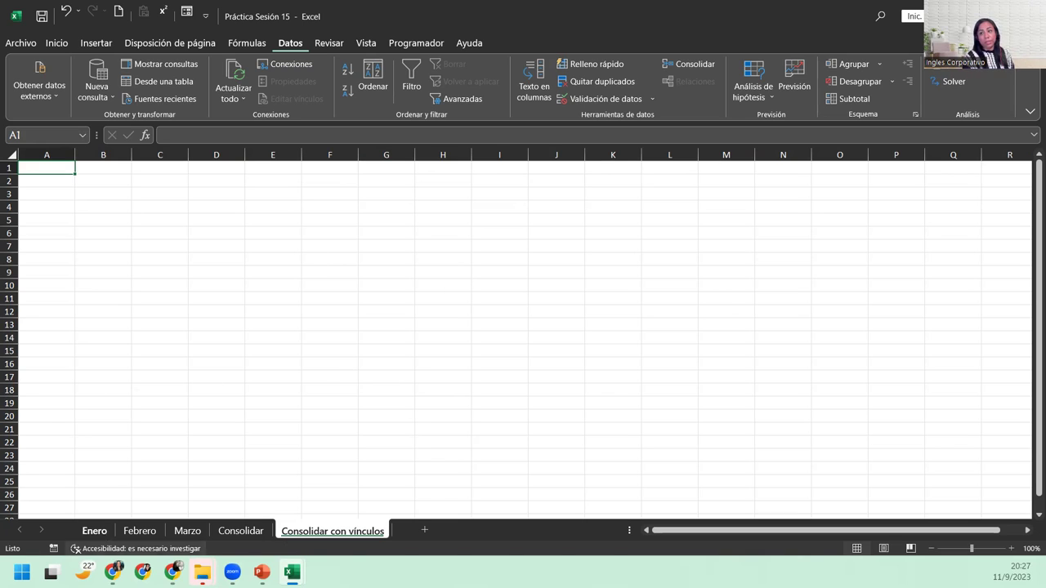
# Set the Enero sheet's B1 header back to 'Ventas'
pyautogui.click(97, 531)
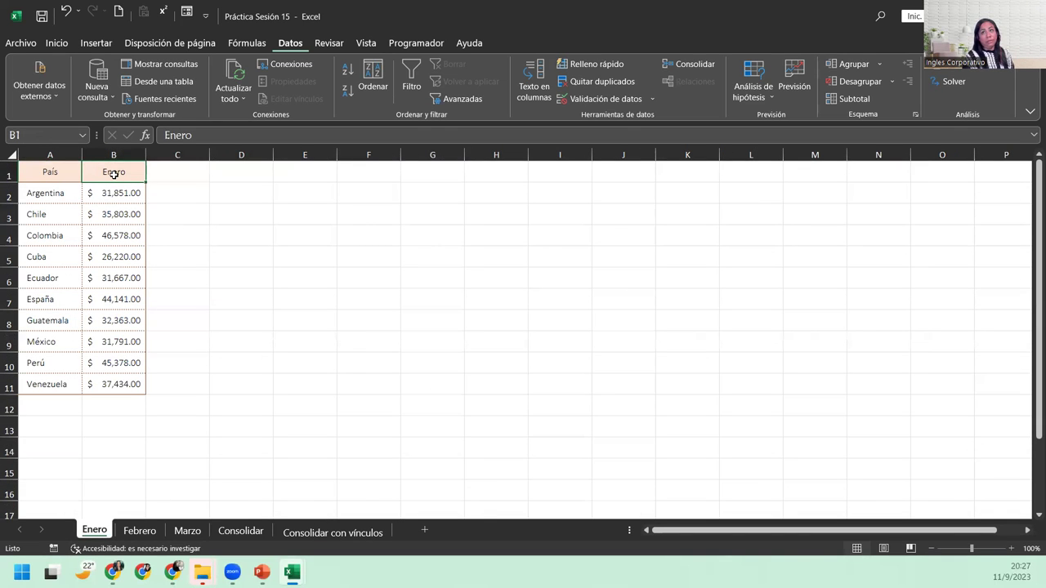
pyautogui.write('Ventas')
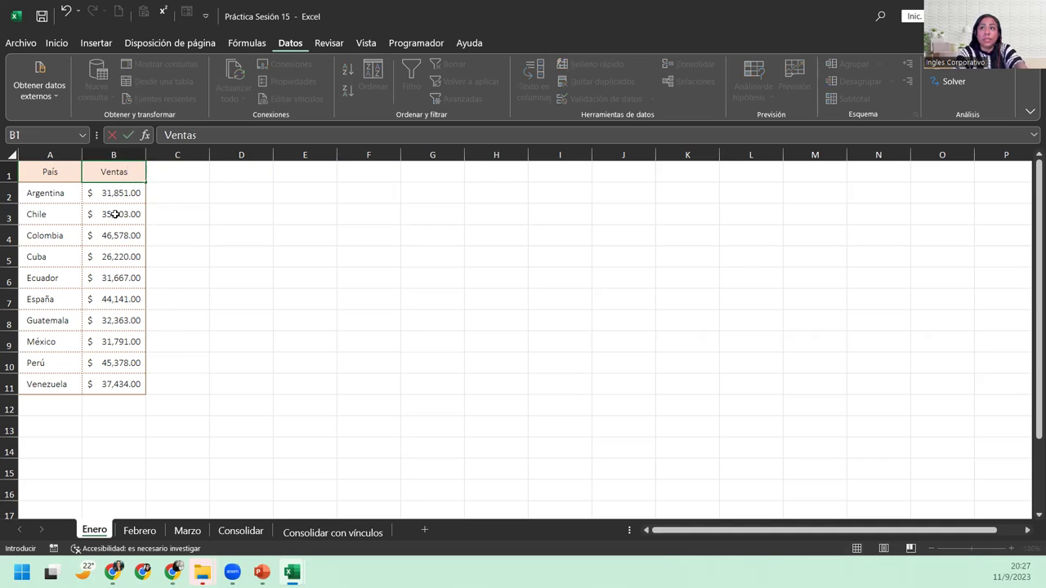
pyautogui.press('Return')
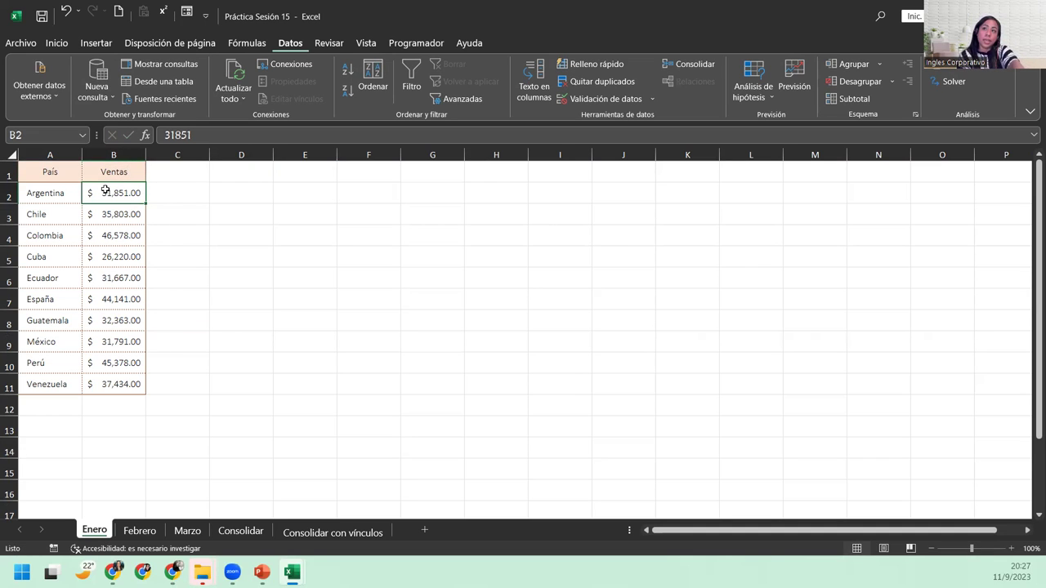
# Set the Febrero sheet's B1 header back to 'Ventas'
pyautogui.click(112, 169)
pyautogui.click(131, 532)
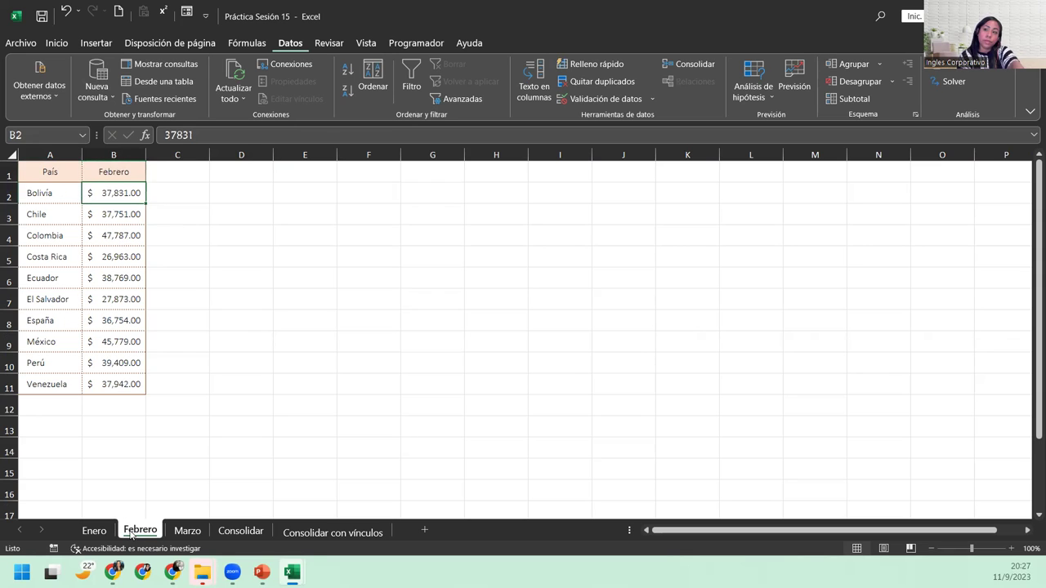
pyautogui.click(110, 168)
pyautogui.write('Ventas')
pyautogui.press('Return')
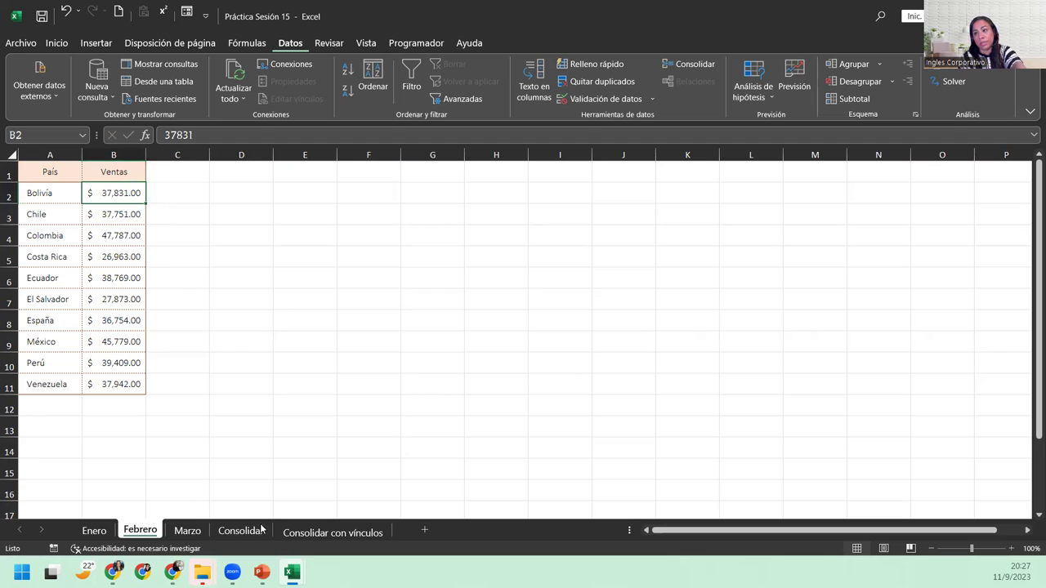
# Set the Marzo sheet's B1 header back to 'Ventas'
pyautogui.click(187, 530)
pyautogui.click(113, 170)
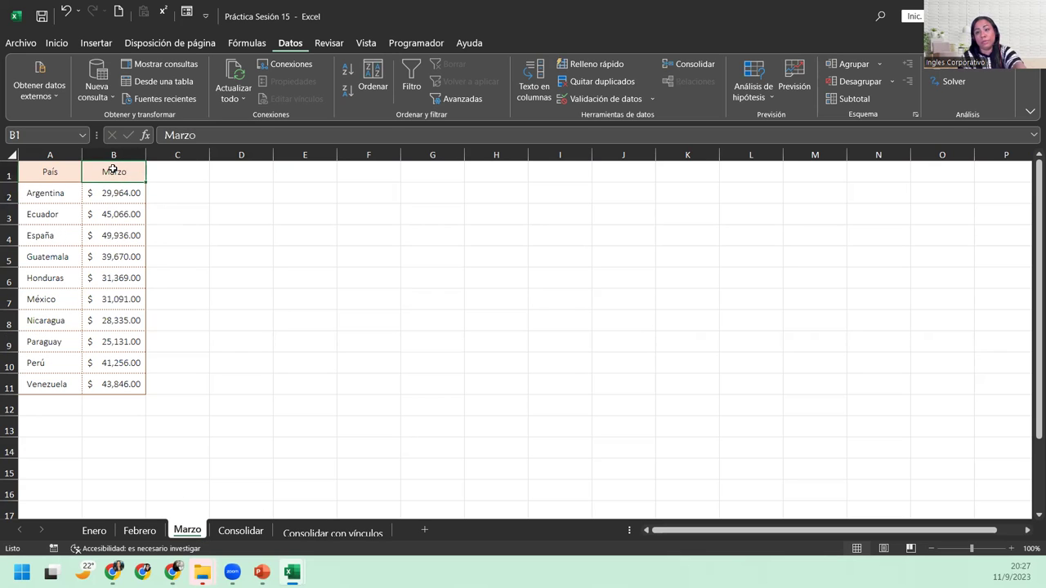
pyautogui.write('Ventas')
pyautogui.press('Return')
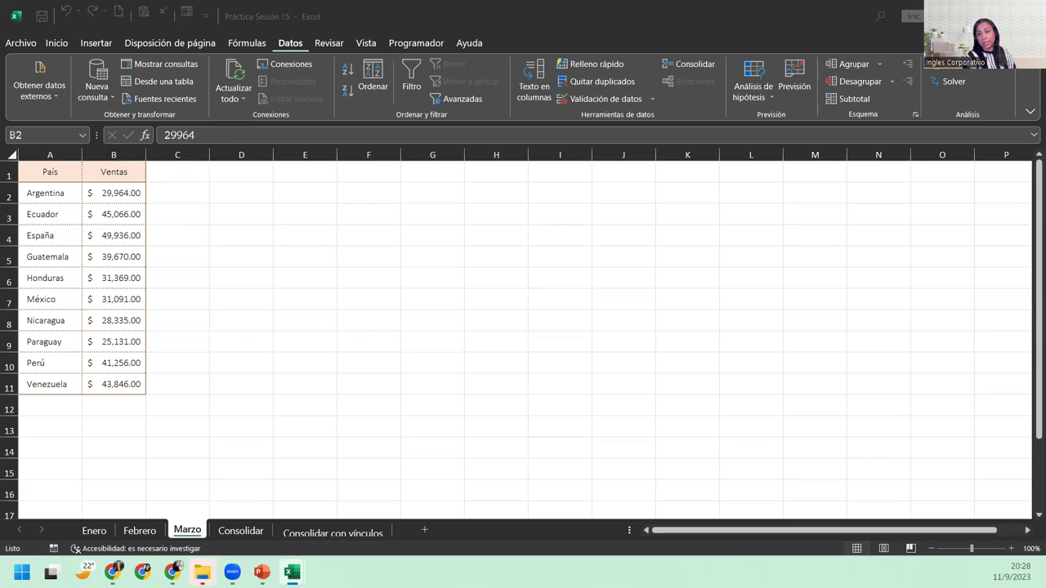
# Select cell B2 on the Consolidar con vínculos sheet and open Datos > Consolidar
pyautogui.click(304, 531)
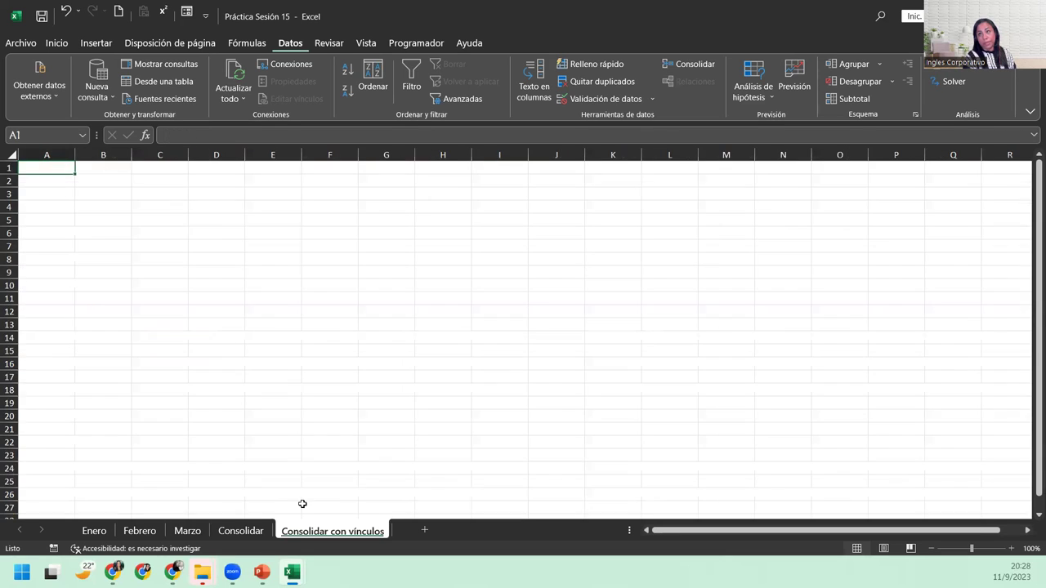
pyautogui.click(125, 193)
pyautogui.click(119, 178)
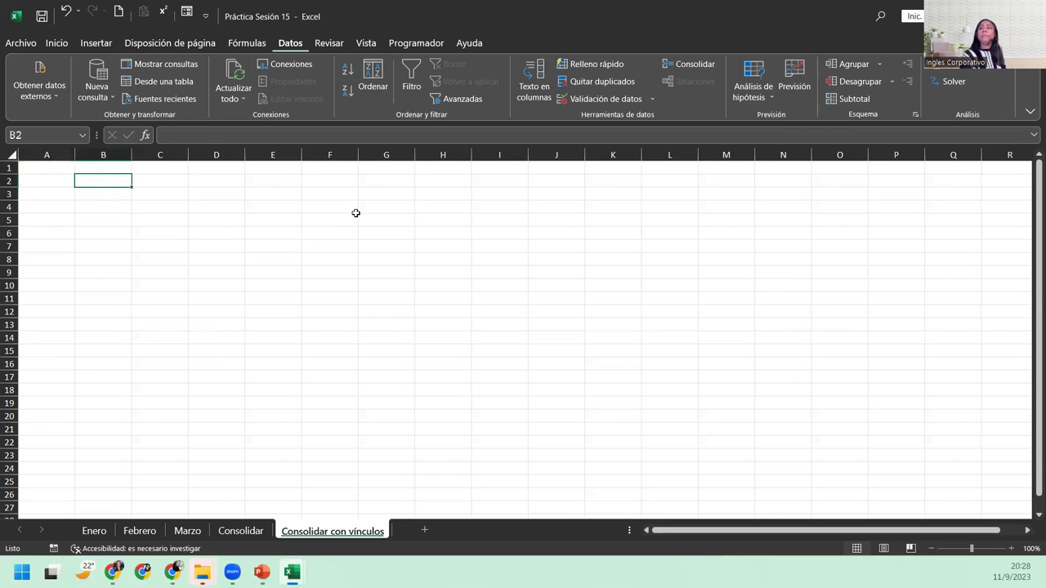
pyautogui.click(689, 64)
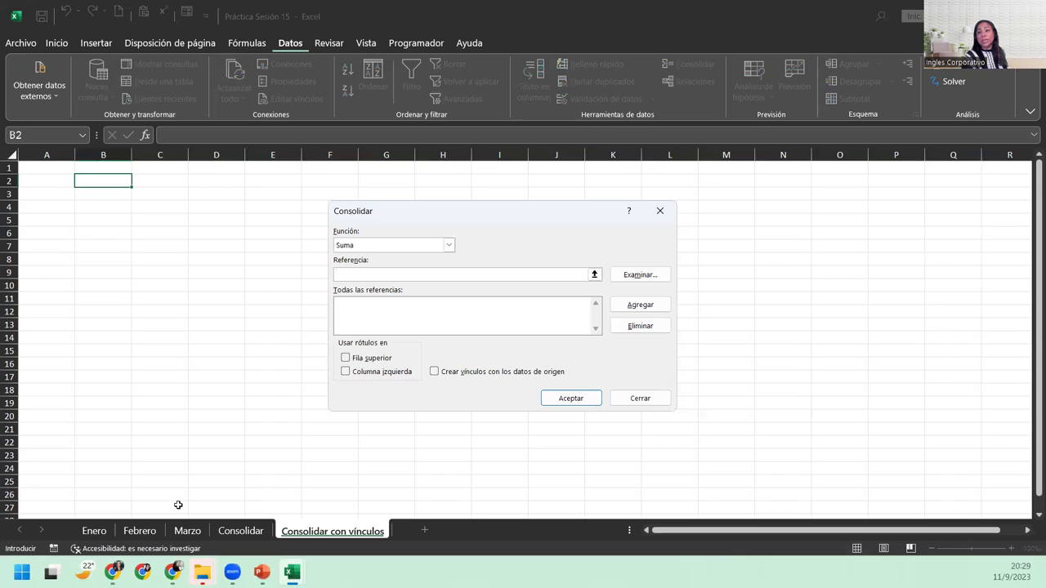
# Add the A1:B11 ranges from Enero, Febrero and Marzo to the consolidation references
pyautogui.click(94, 531)
pyautogui.moveTo(37, 170); pyautogui.dragTo(131, 386)
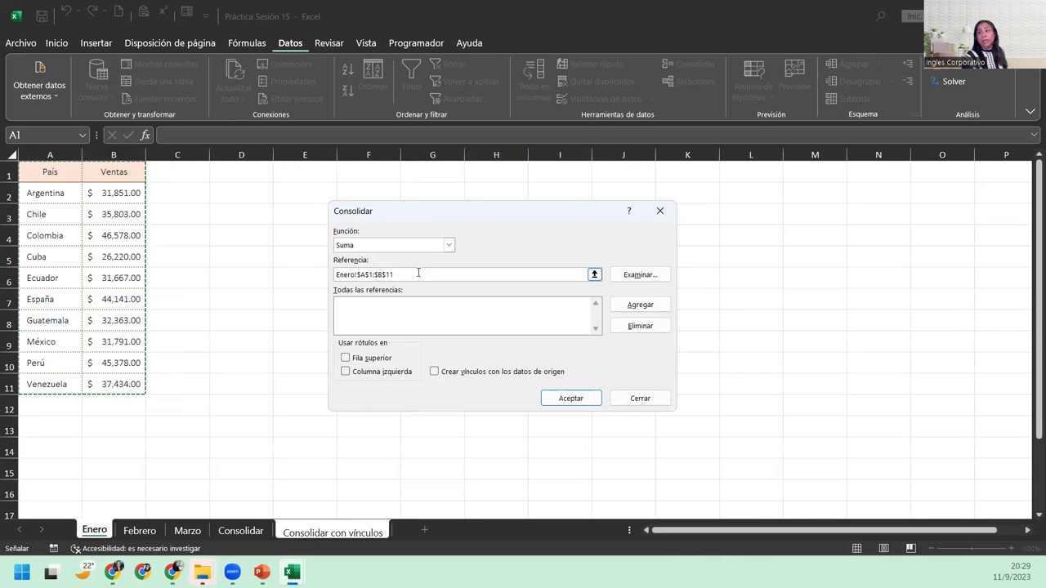
pyautogui.click(621, 308)
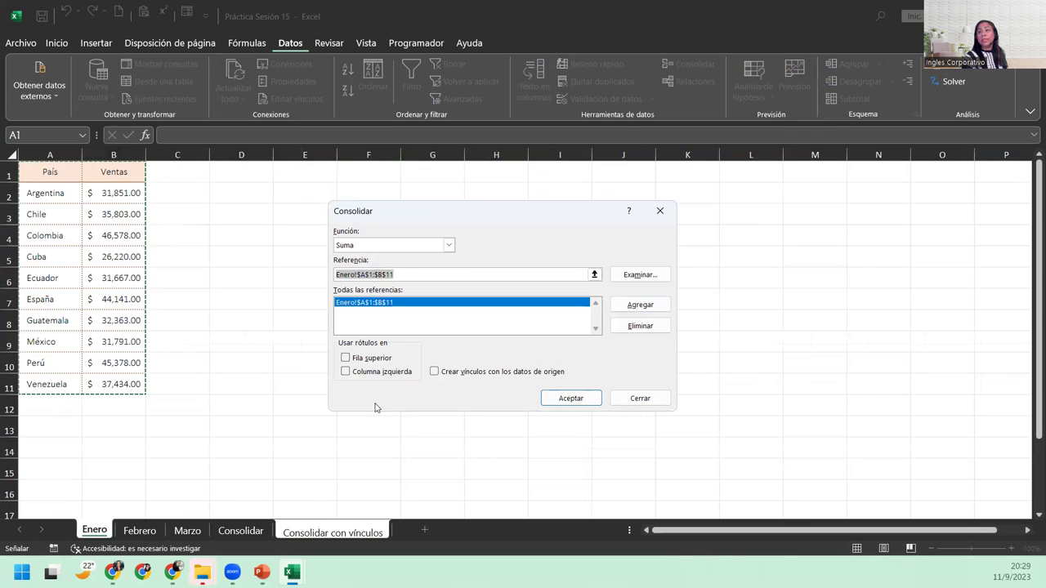
pyautogui.click(142, 532)
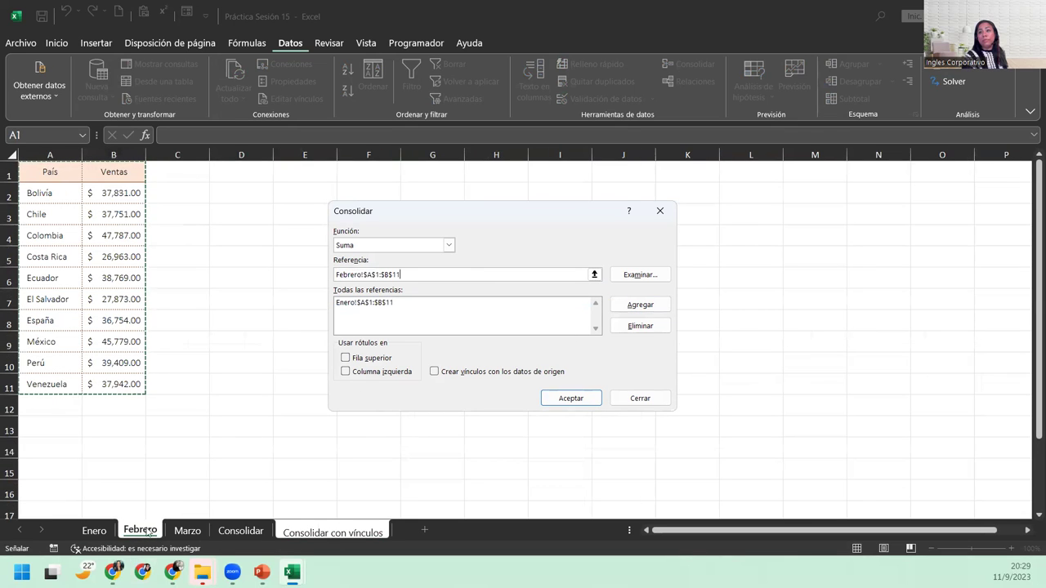
pyautogui.click(621, 307)
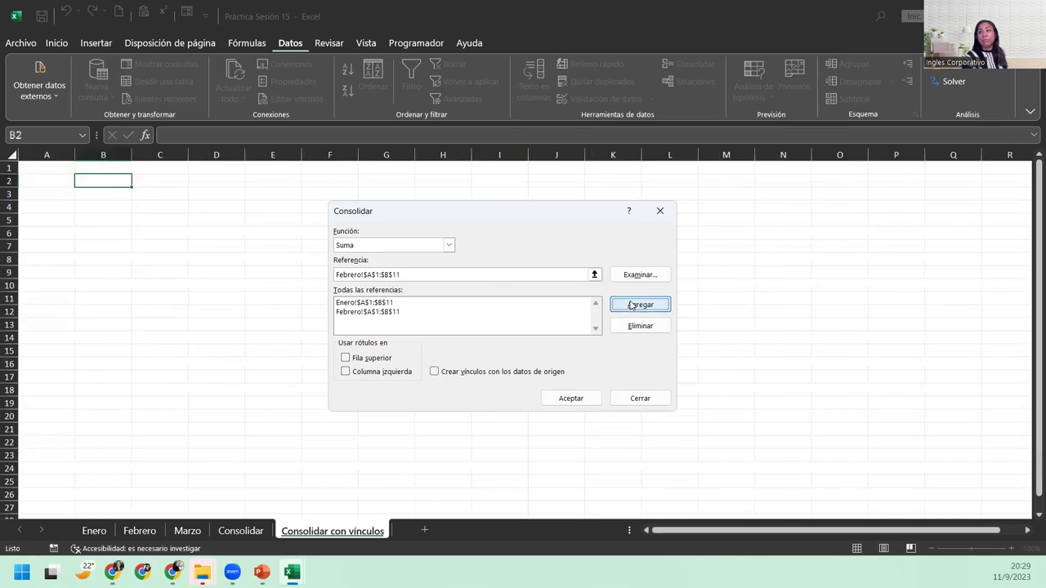
pyautogui.click(187, 531)
pyautogui.click(652, 305)
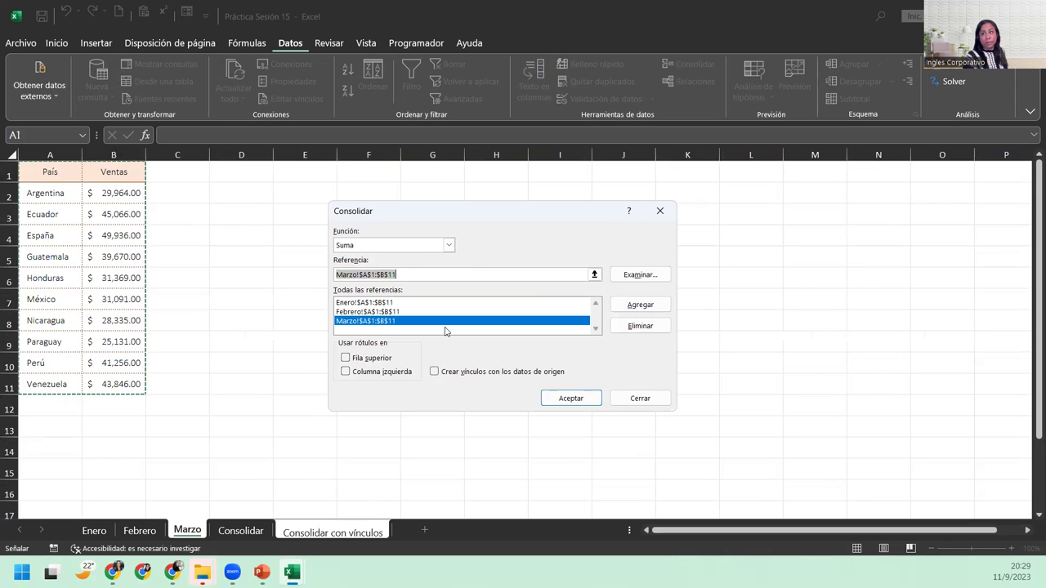
# Tick Fila superior, Columna izquierda and Crear vínculos con los datos de origen
pyautogui.click(373, 366)
pyautogui.click(368, 372)
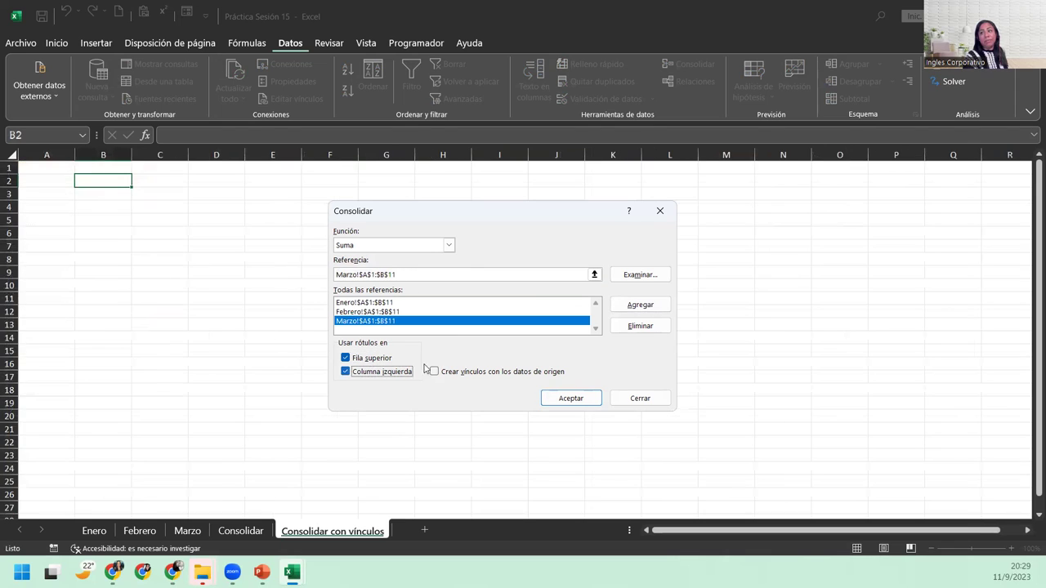
pyautogui.click(433, 370)
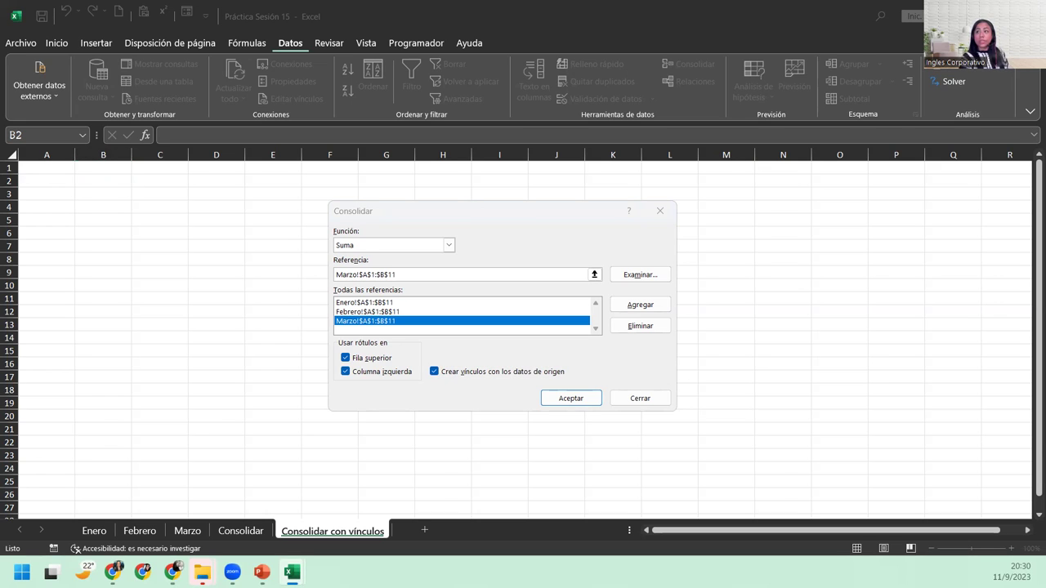
# Run the linked consolidation and widen column D until the country totals replace ####
pyautogui.click(571, 399)
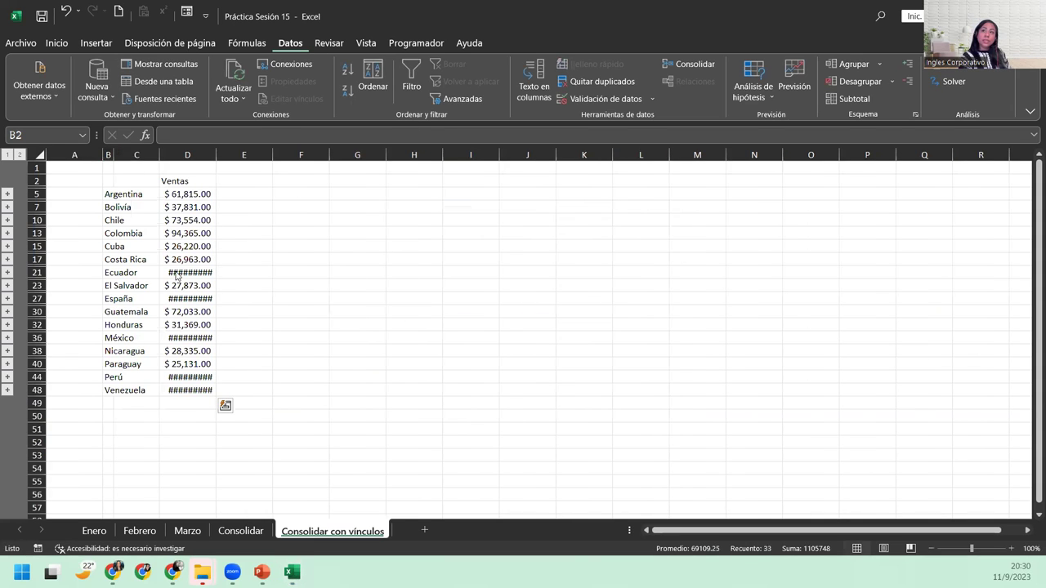
pyautogui.click(174, 276)
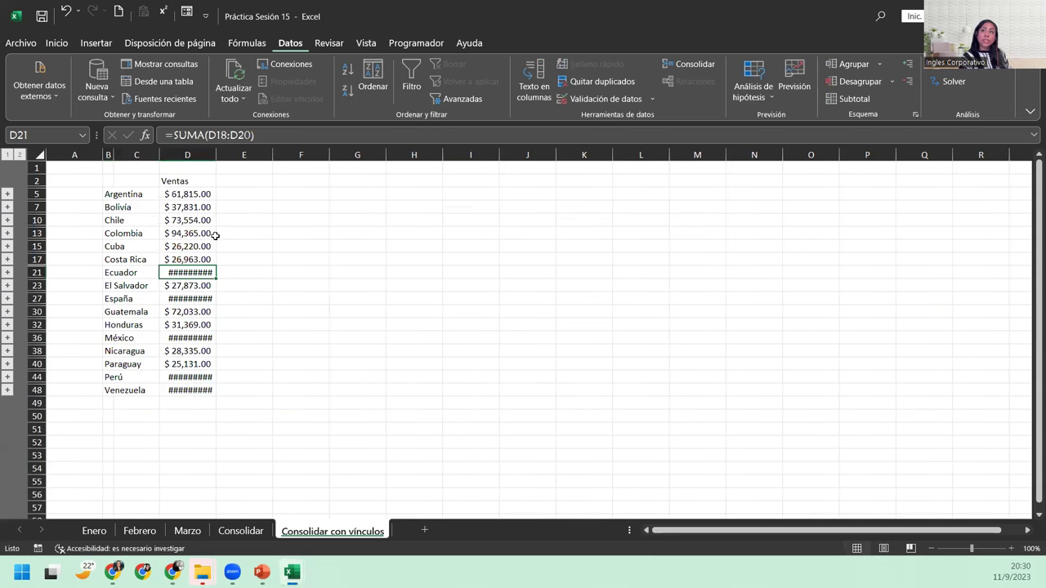
pyautogui.moveTo(216, 154); pyautogui.dragTo(235, 155)
pyautogui.click(158, 242)
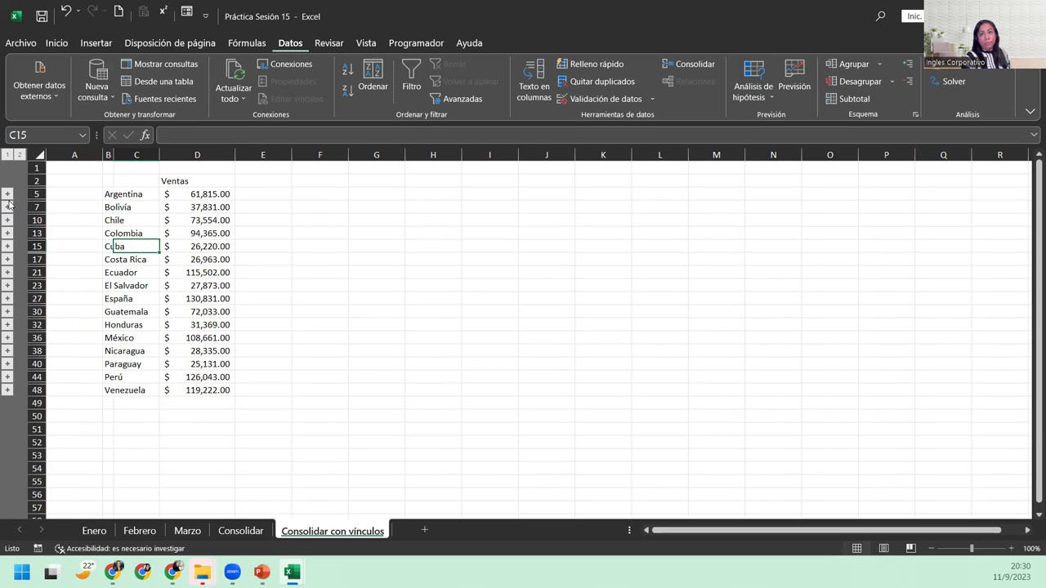
# Expand and collapse the España and Costa Rica groups to check their linked monthly values
pyautogui.click(8, 312)
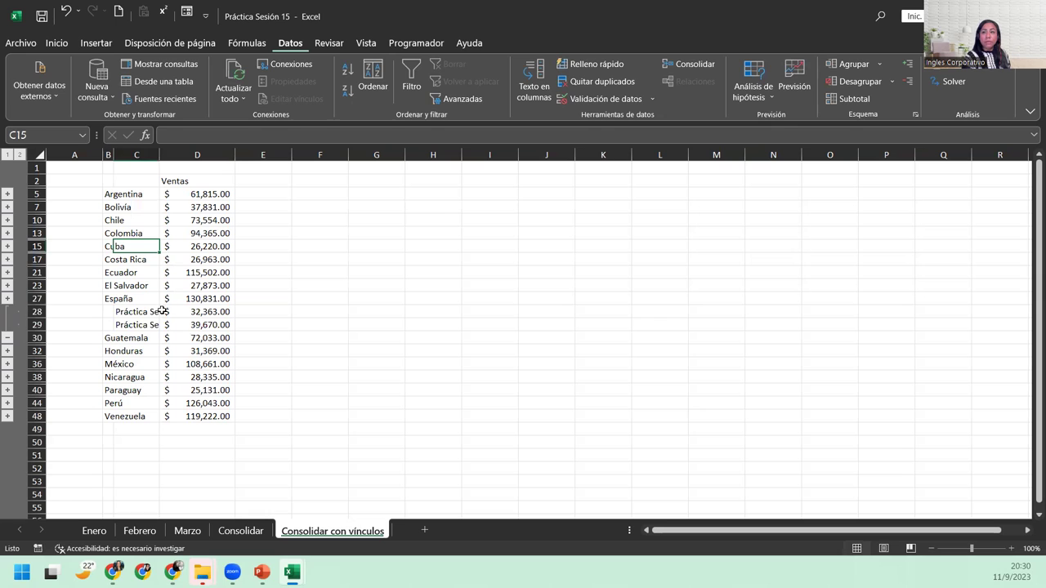
pyautogui.click(175, 311)
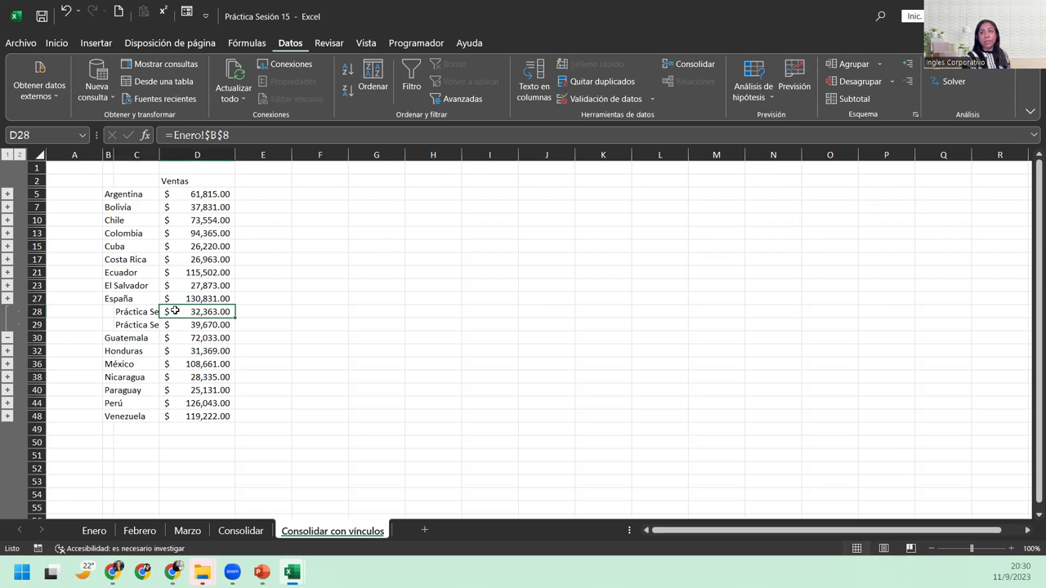
pyautogui.click(176, 326)
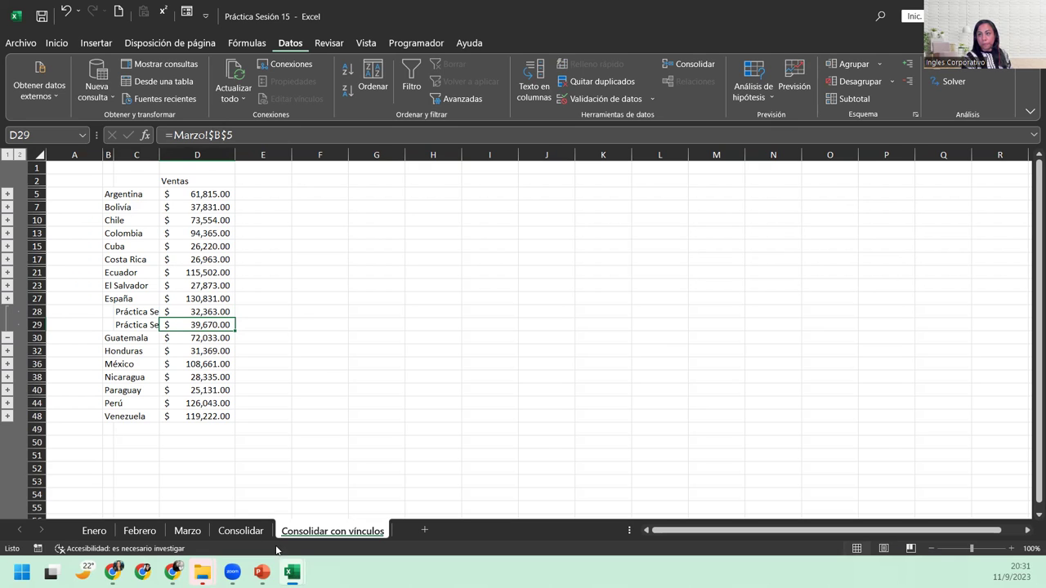
pyautogui.click(10, 336)
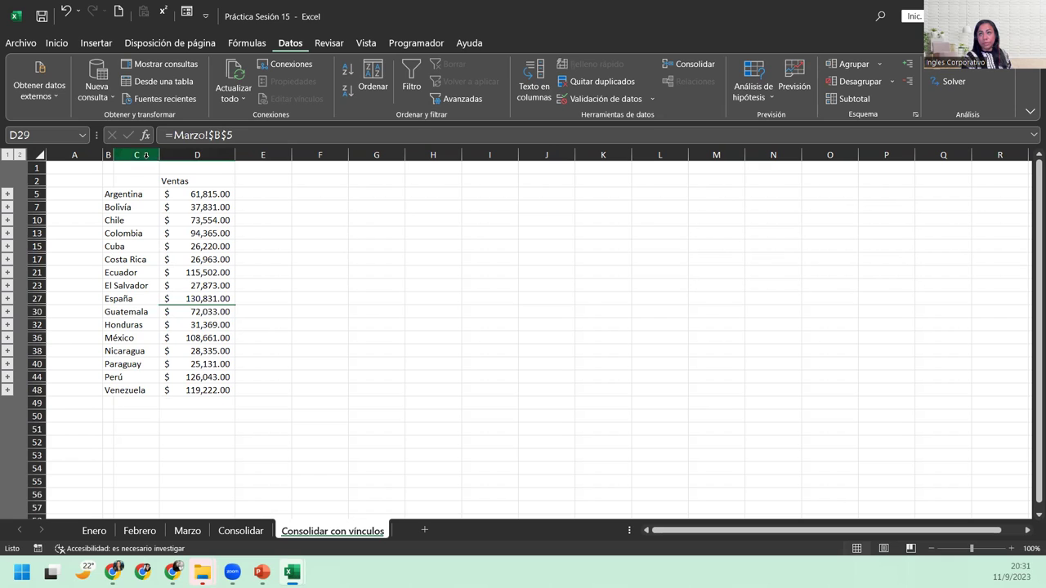
pyautogui.click(7, 259)
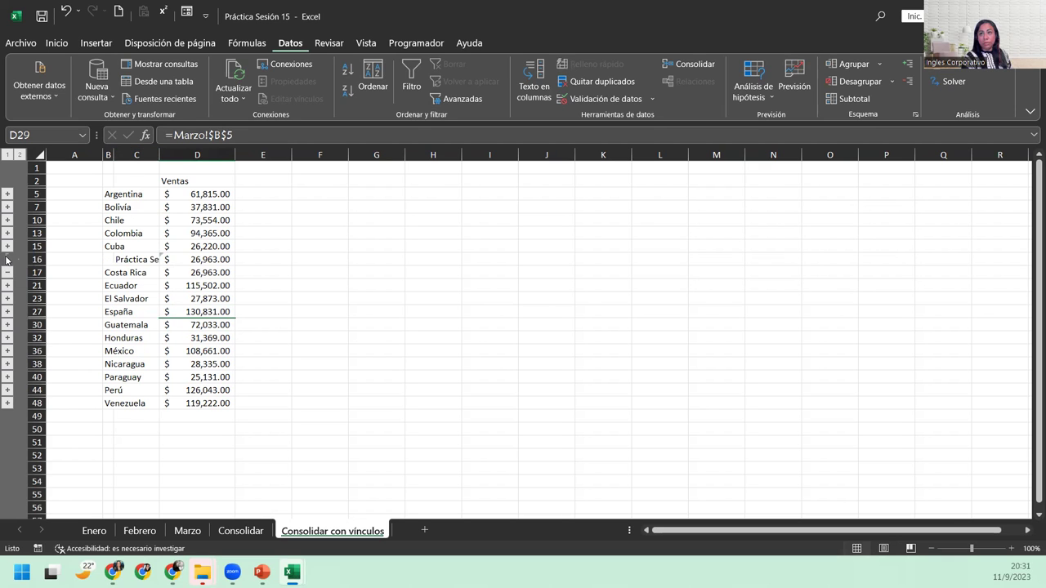
pyautogui.click(141, 261)
pyautogui.click(167, 259)
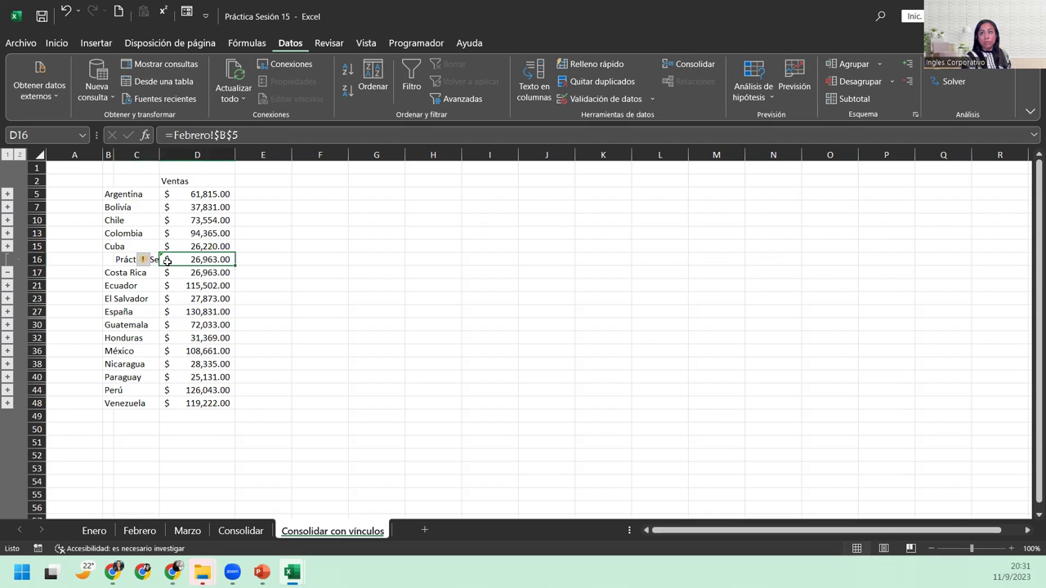
pyautogui.click(4, 272)
# Expand Colombia's group and autofit column C so the Práctica Sesión 15 labels read fully
pyautogui.click(7, 233)
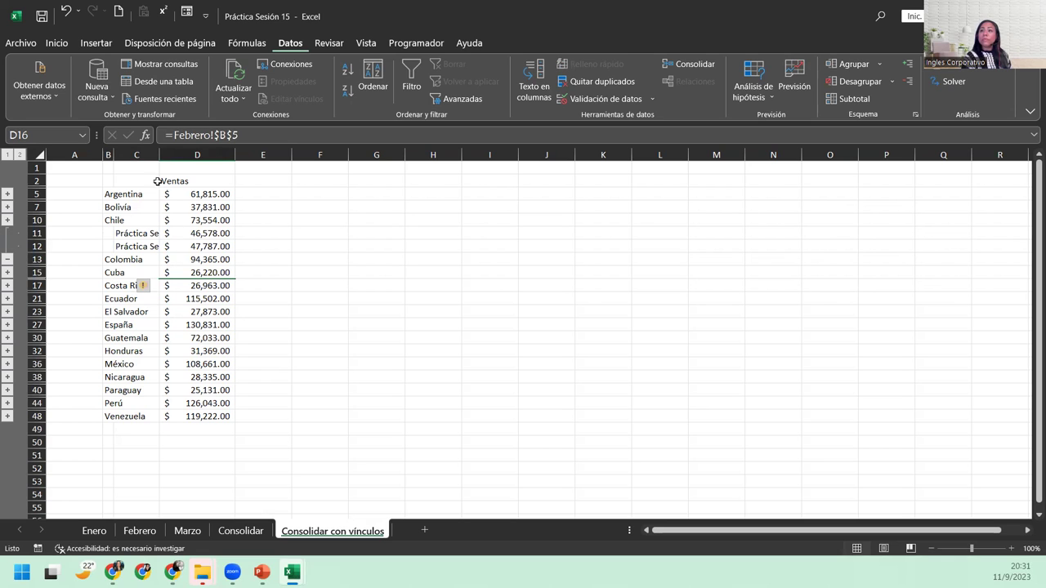
pyautogui.doubleClick(159, 154)
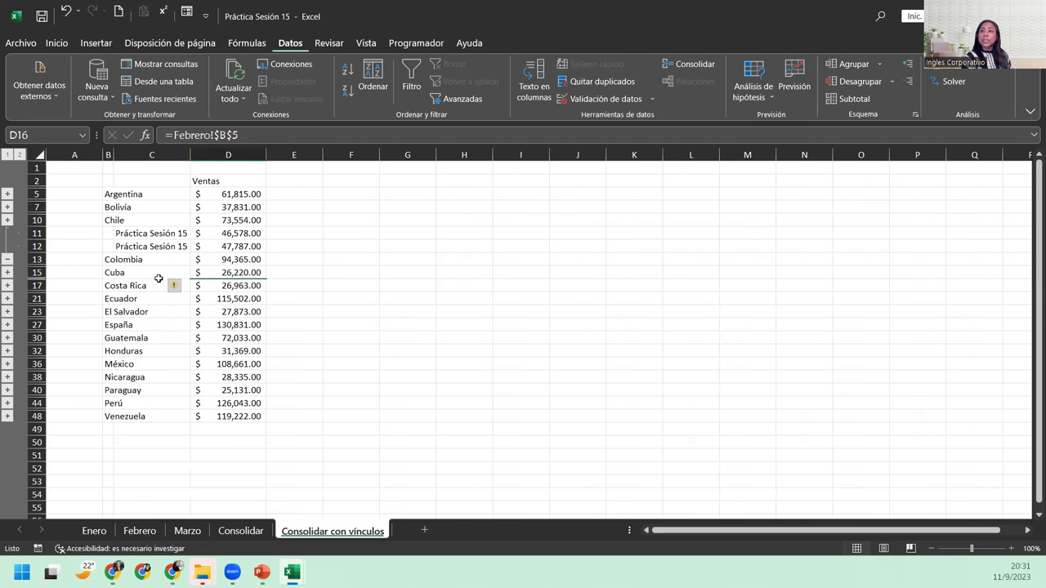
pyautogui.click(129, 260)
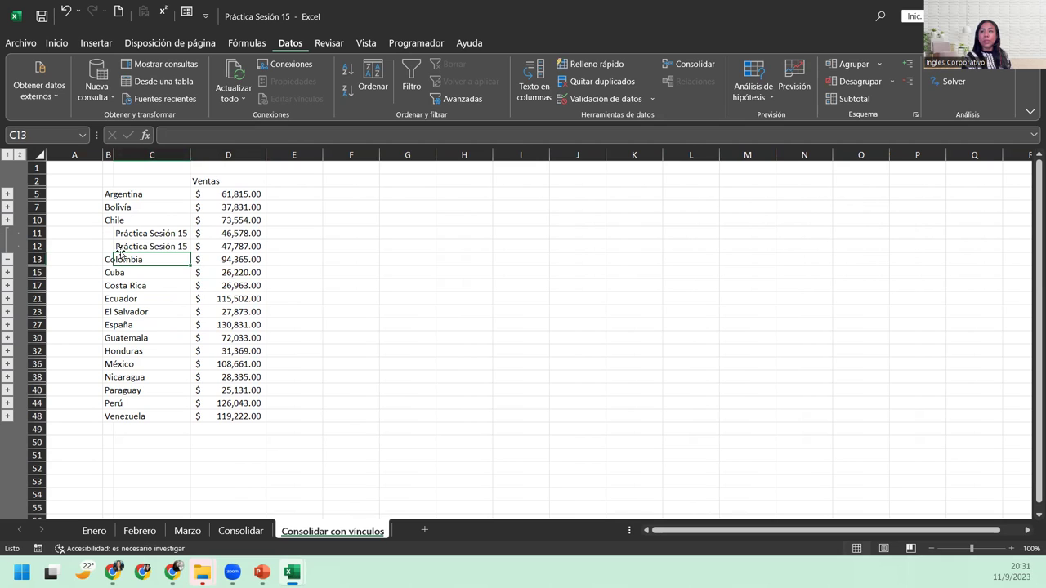
pyautogui.click(155, 233)
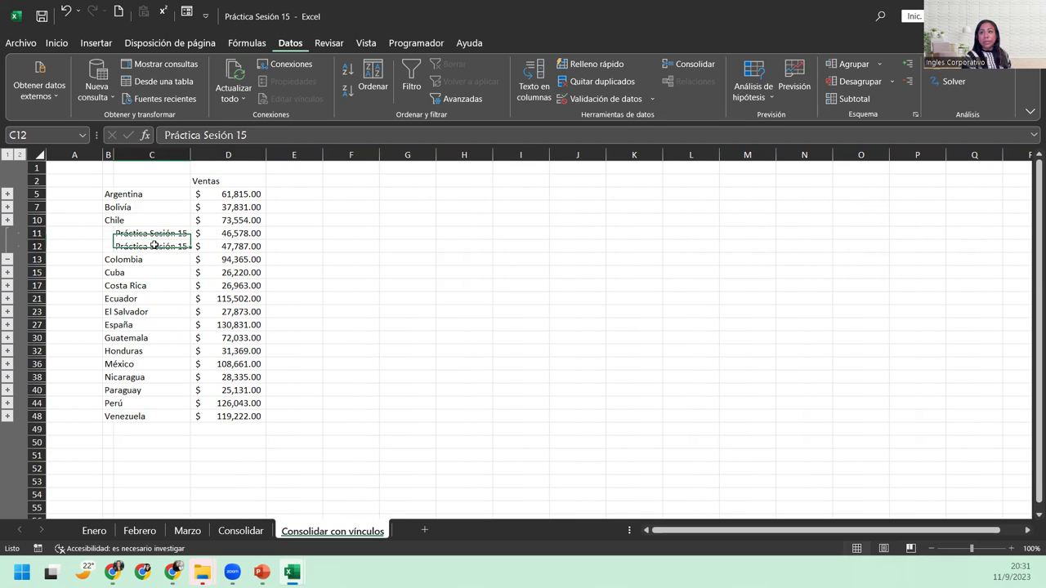
pyautogui.click(153, 246)
pyautogui.click(153, 235)
pyautogui.click(156, 246)
pyautogui.click(163, 233)
pyautogui.click(157, 245)
# Check Colombia's Enero and Febrero links, collapse the group, and view its =SUMA(D11:D12) total
pyautogui.click(221, 233)
pyautogui.click(225, 256)
pyautogui.press('Up')
pyautogui.click(214, 232)
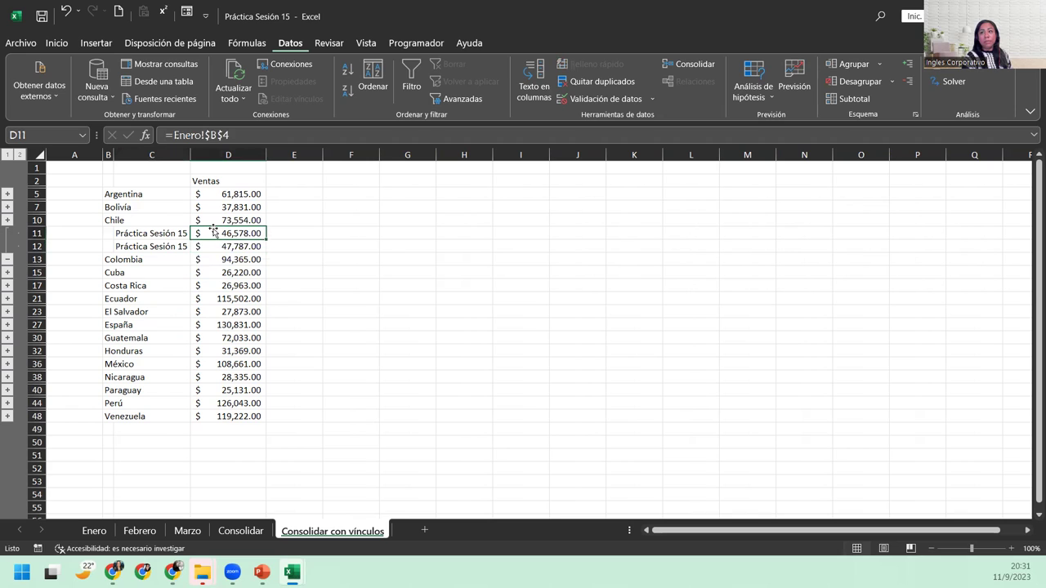
pyautogui.click(218, 246)
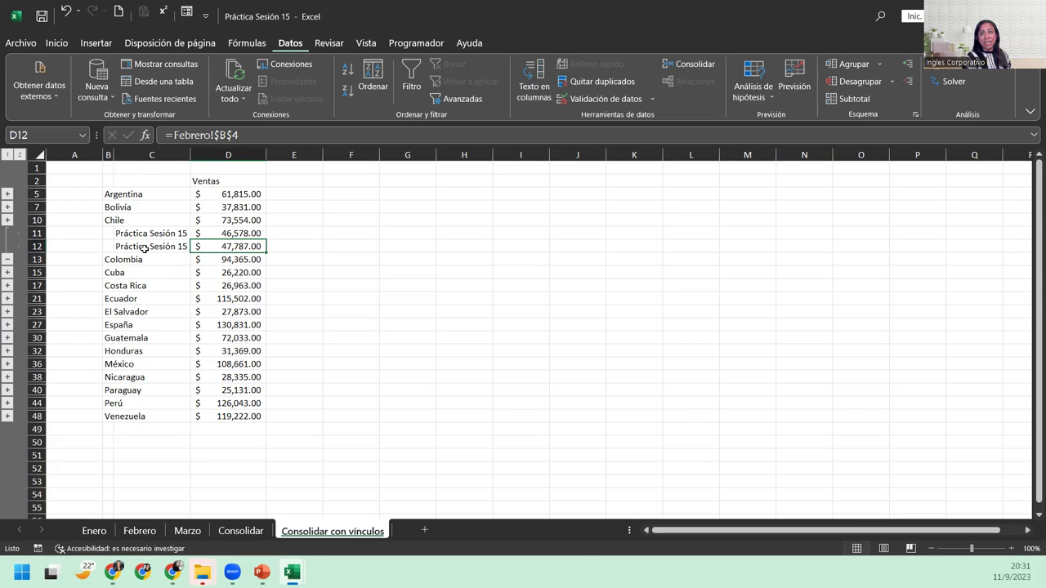
pyautogui.click(8, 260)
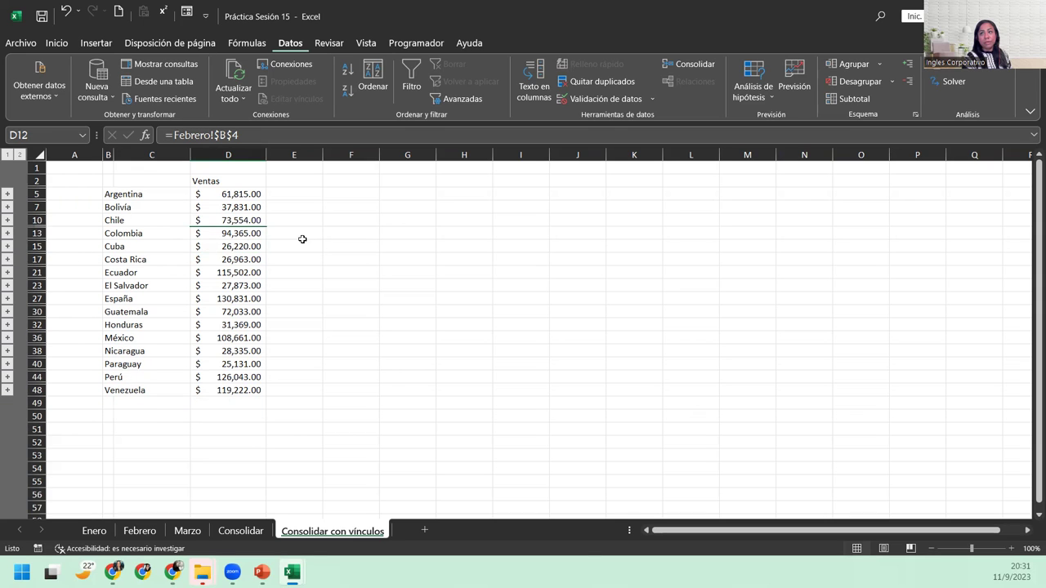
pyautogui.click(211, 233)
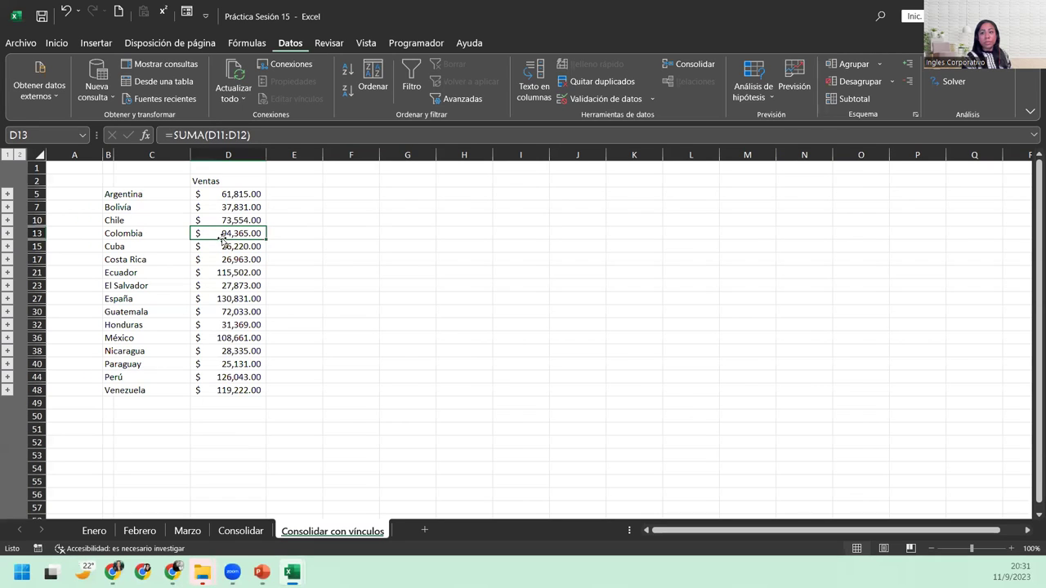
# On the Febrero sheet, change Colombia's sales in B4 from 47787 to 17787
pyautogui.click(147, 530)
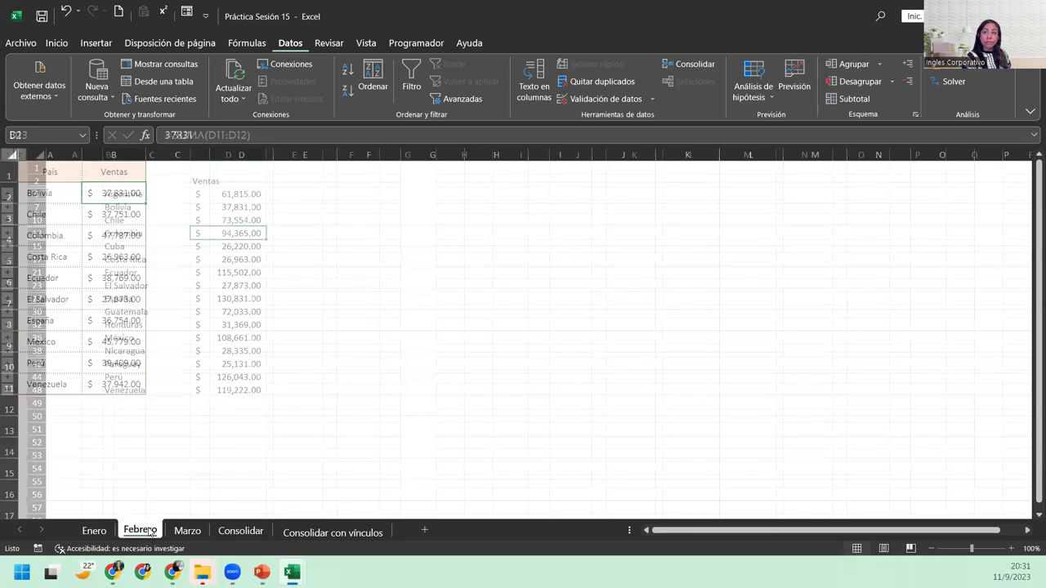
pyautogui.doubleClick(110, 236)
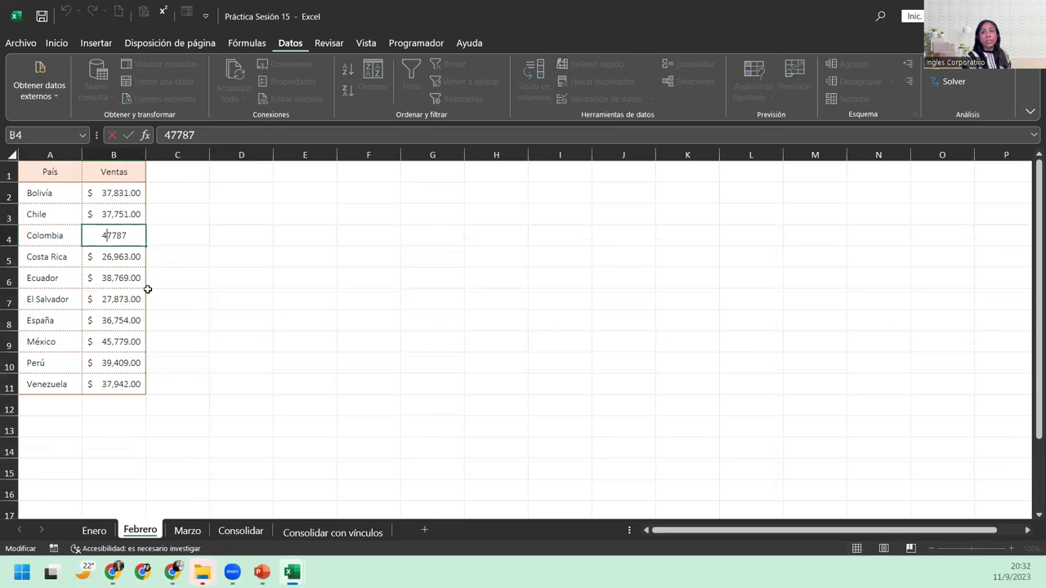
pyautogui.press('BackSpace')
pyautogui.write('1')
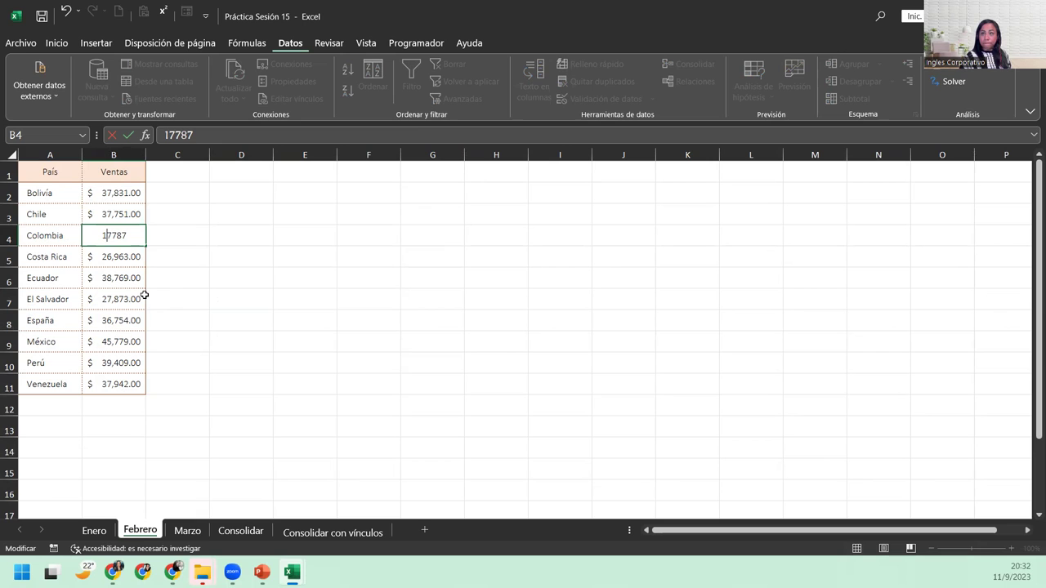
pyautogui.press('Return')
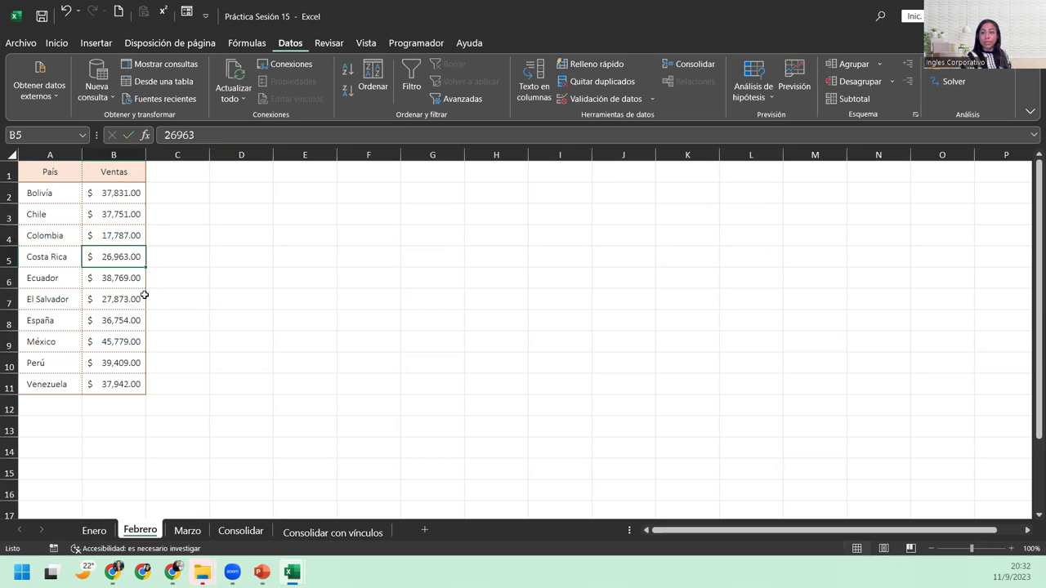
# Expand Colombia's group on Consolidar con vínculos to confirm the total is now $64,365.00
pyautogui.click(290, 538)
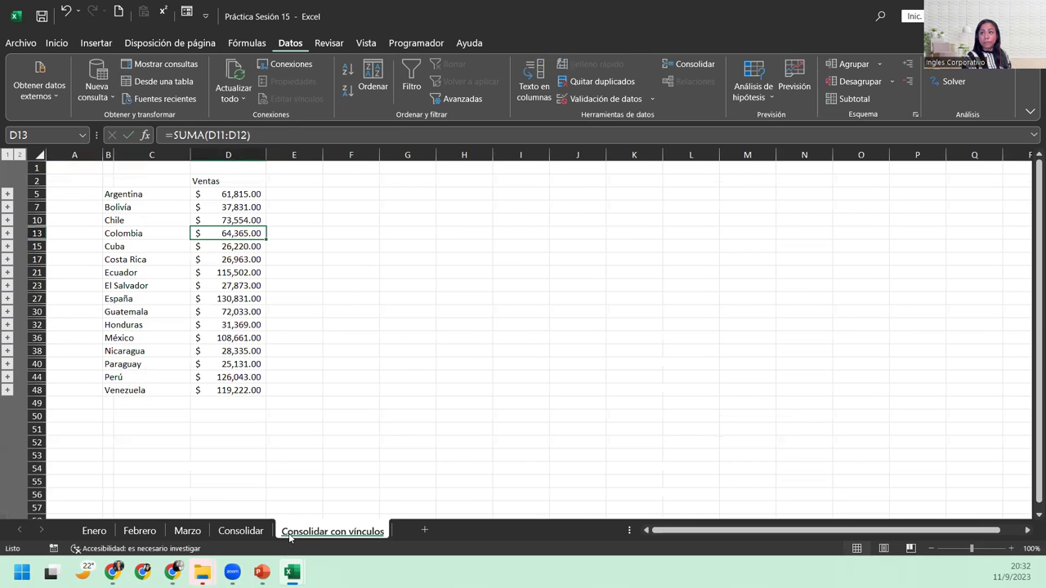
pyautogui.click(8, 234)
pyautogui.click(220, 244)
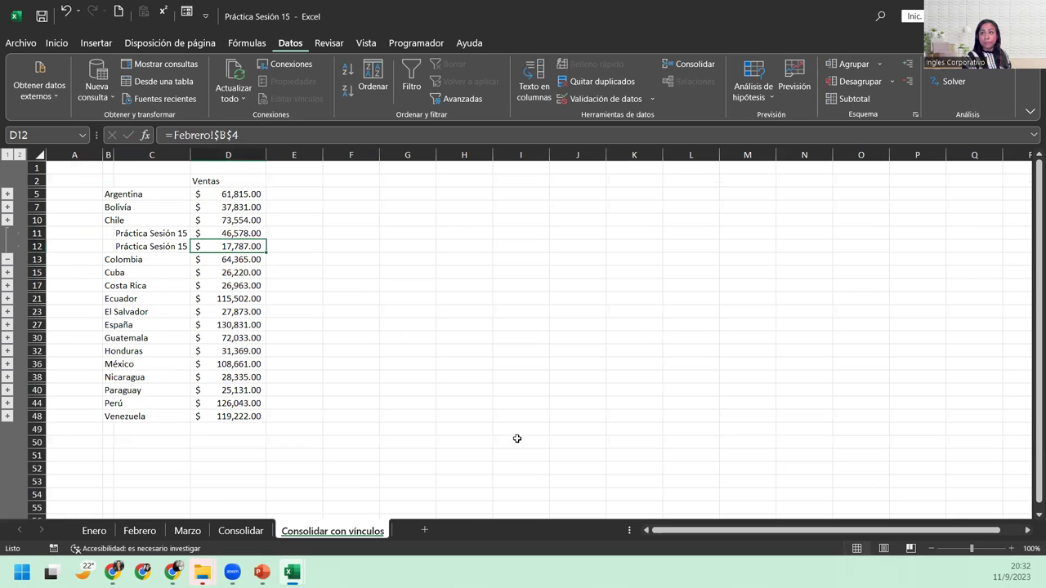
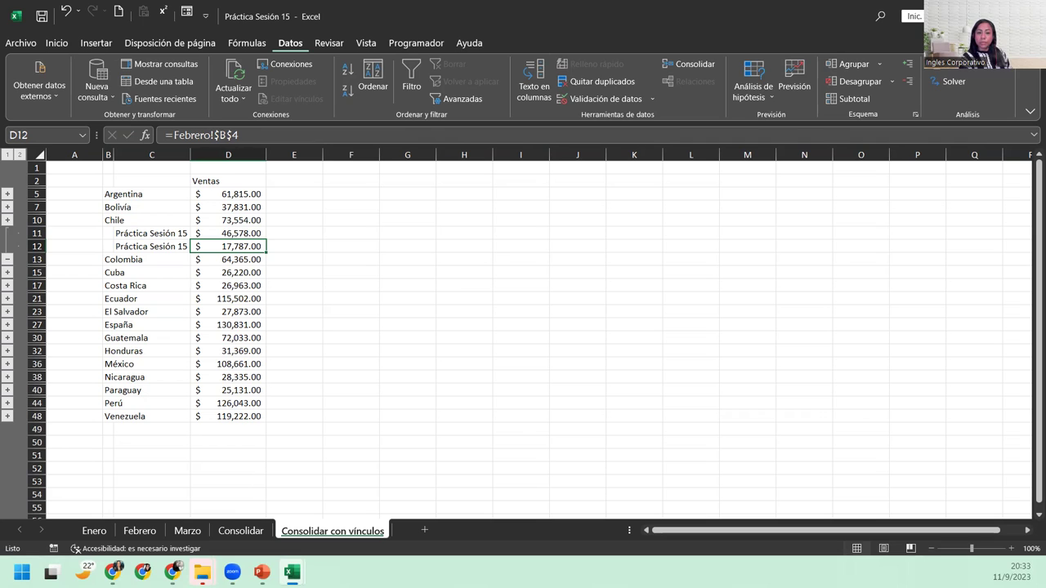
# Review the detail-row labels and the Enero-linked formula, then save the workbook
pyautogui.click(145, 235)
pyautogui.click(230, 232)
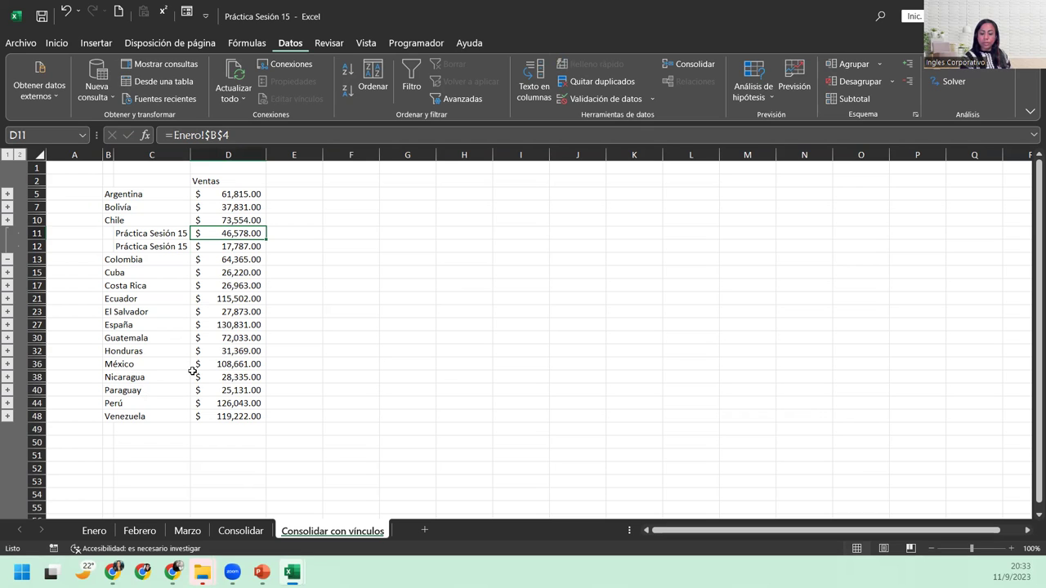
pyautogui.click(177, 248)
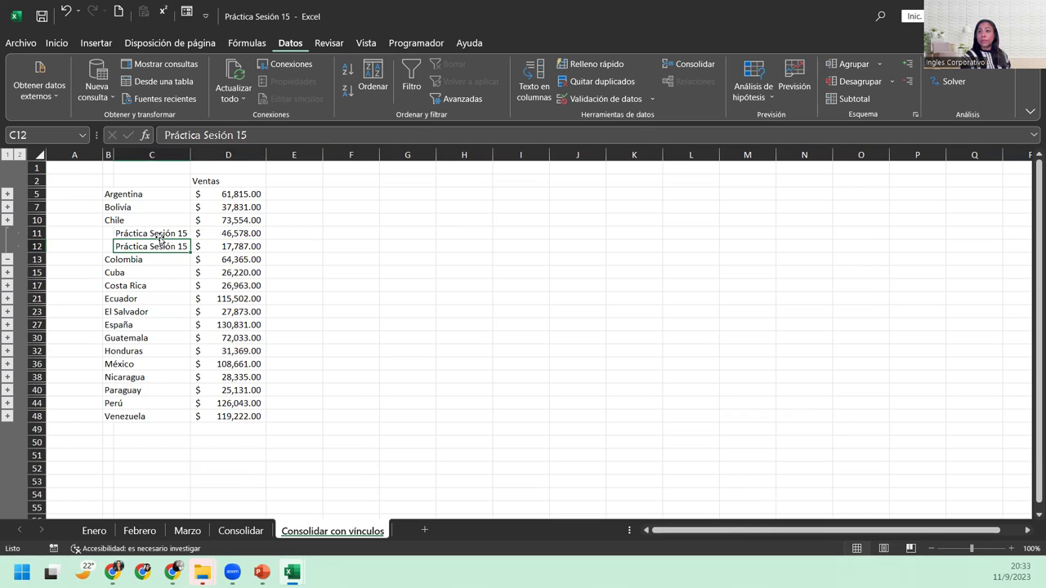
pyautogui.click(38, 23)
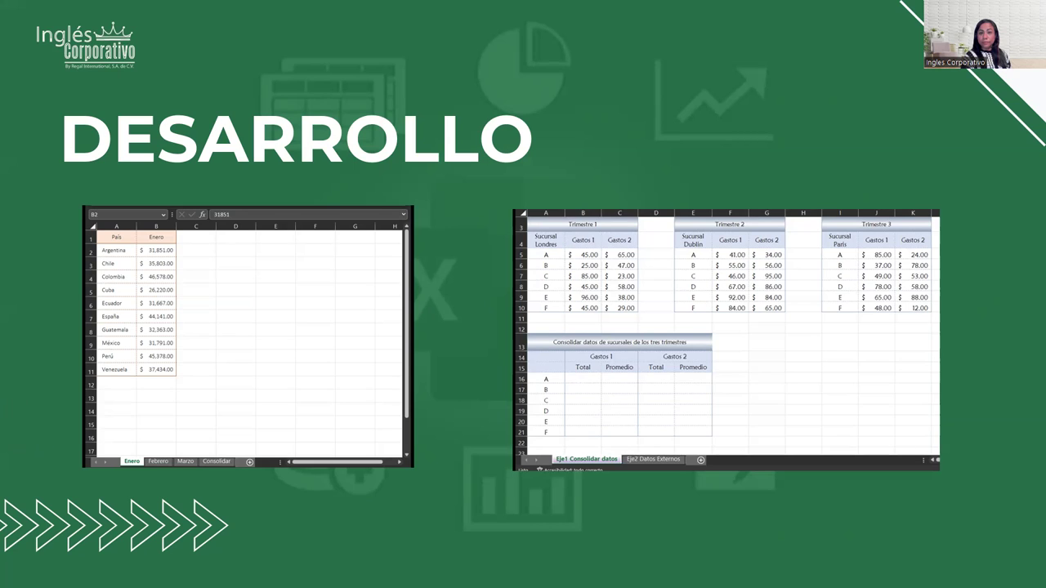
# Switch to Práctica2 Sesión 15, maximize its window and enable editing
pyautogui.hotkey('alt', 'Tab')
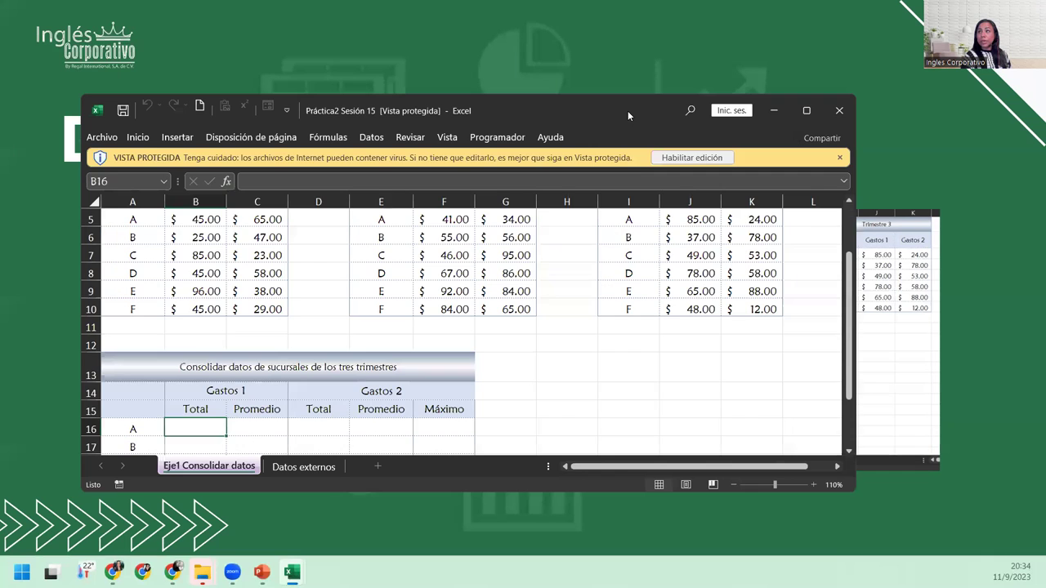
pyautogui.doubleClick(627, 110)
pyautogui.click(636, 65)
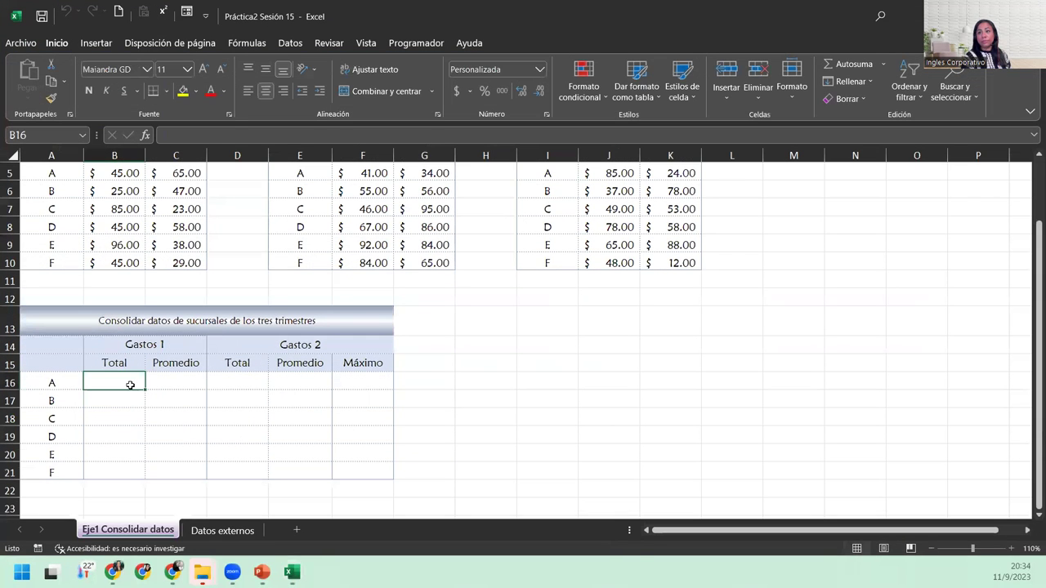
pyautogui.scroll(2, 146, 382)
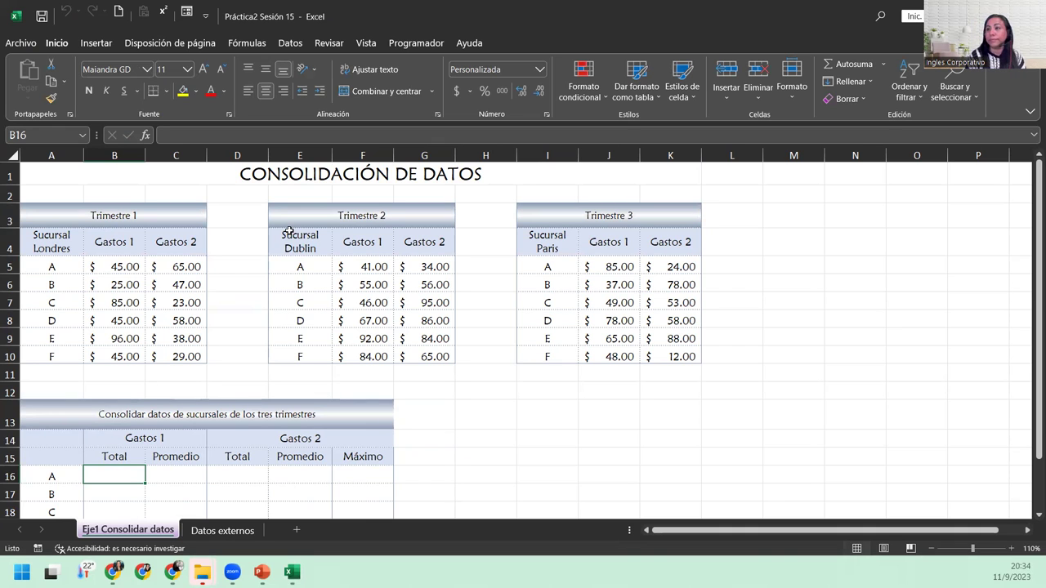
pyautogui.scroll(-1, 382, 408)
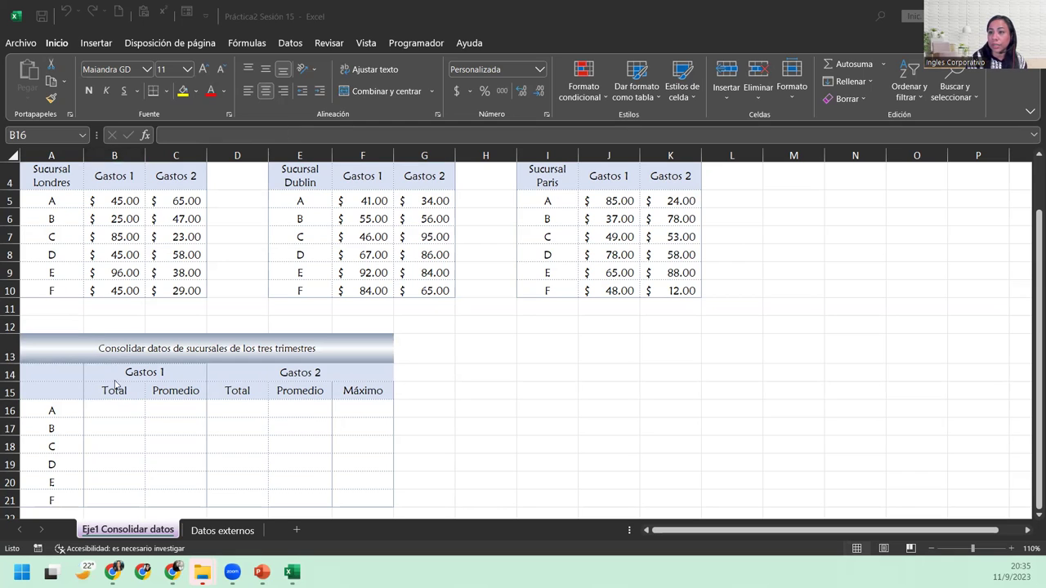
pyautogui.click(117, 409)
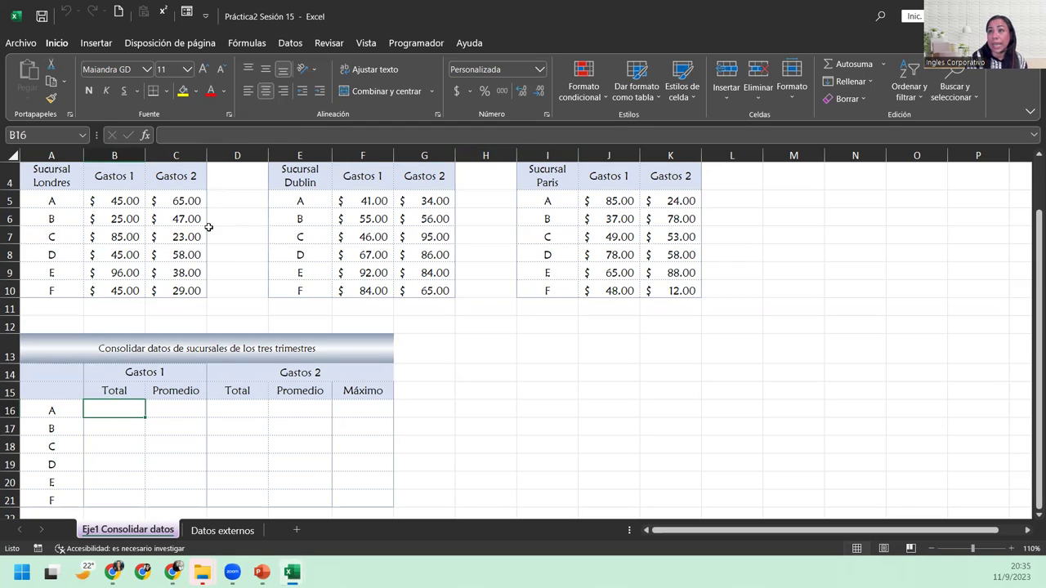
pyautogui.scroll(1, 127, 234)
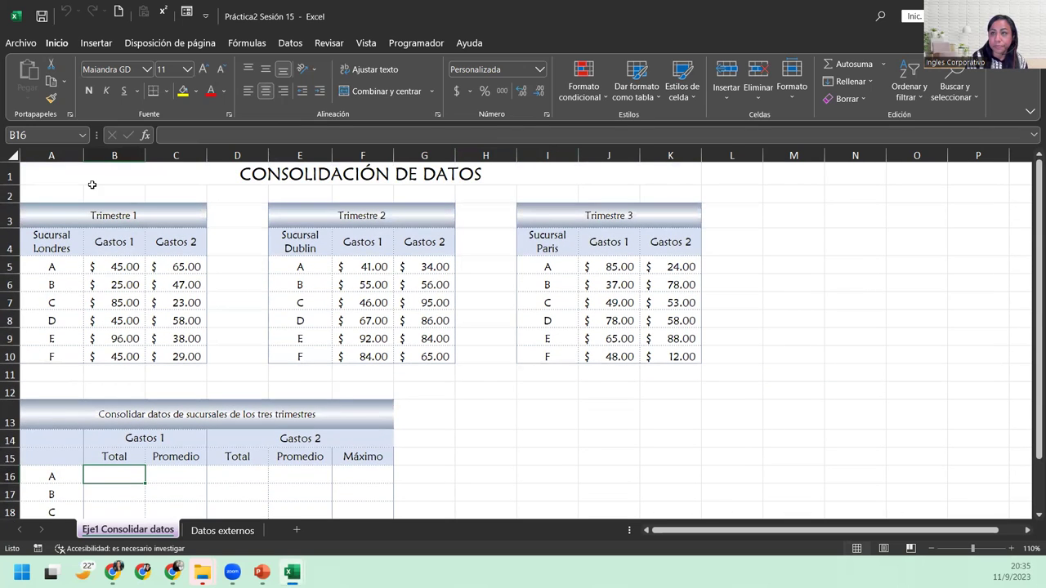
# Compare the branch labels A5:A10, E5:E10, I5:I10 and the Gastos 1 and Gastos 2 headers
pyautogui.moveTo(49, 269); pyautogui.dragTo(49, 360)
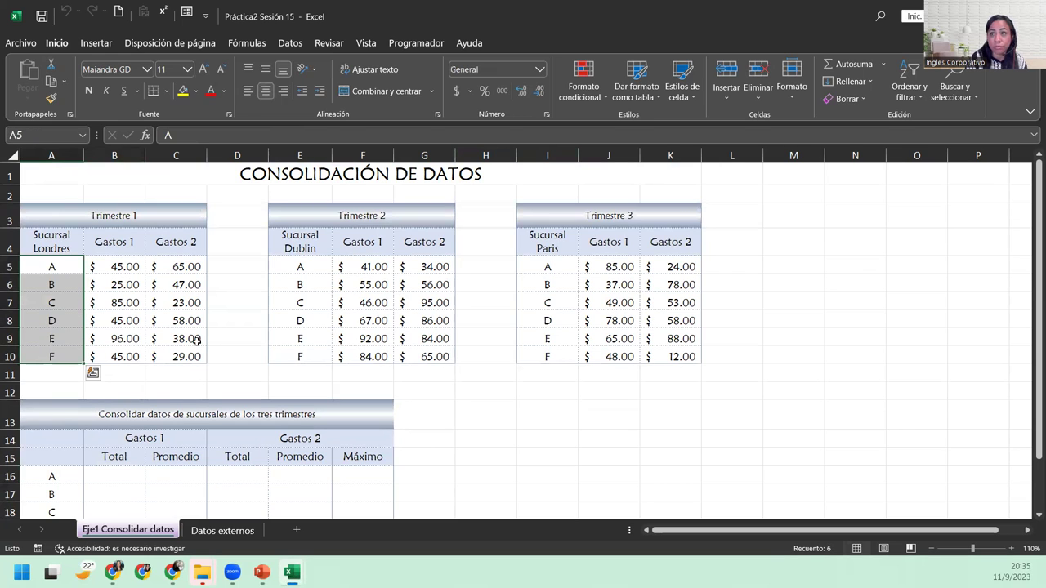
pyautogui.moveTo(300, 267); pyautogui.dragTo(300, 356)
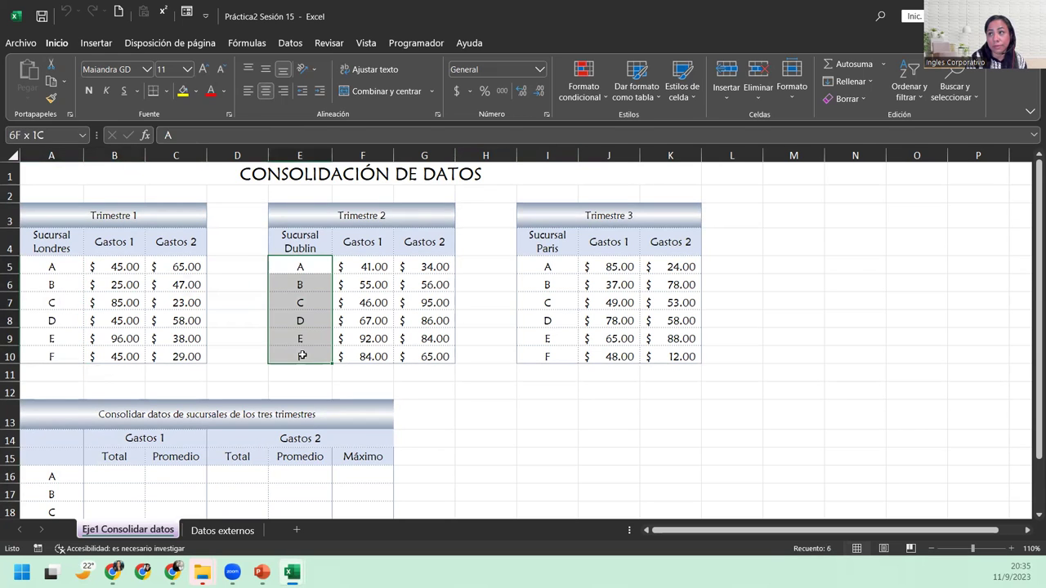
pyautogui.moveTo(547, 267); pyautogui.dragTo(547, 357)
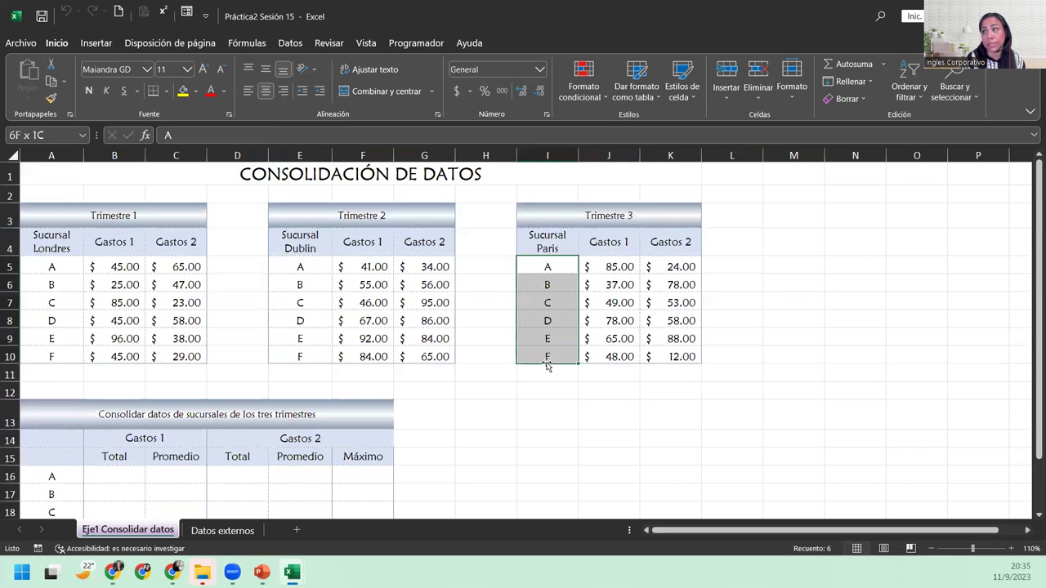
pyautogui.click(46, 233)
pyautogui.click(114, 239)
pyautogui.click(181, 245)
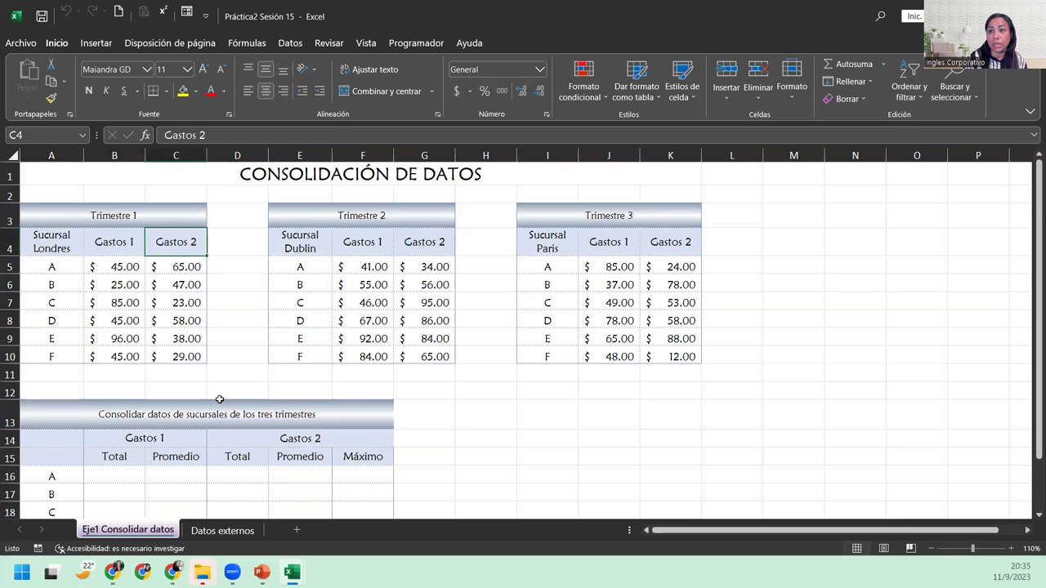
# Select B16 as the consolidation destination and go to the Datos ribbon
pyautogui.scroll(-2, 207, 362)
pyautogui.click(99, 346)
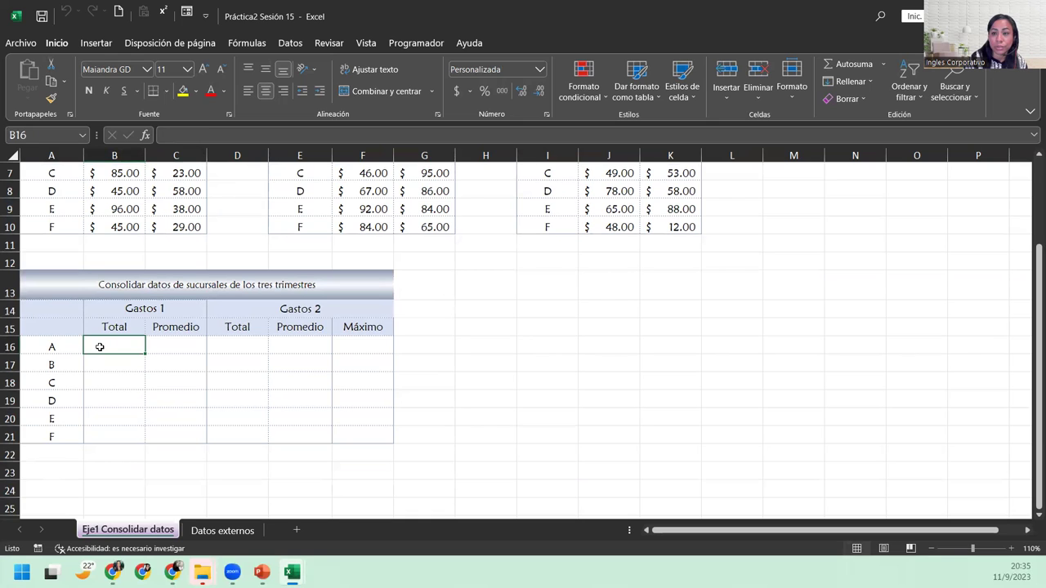
pyautogui.scroll(2, 100, 347)
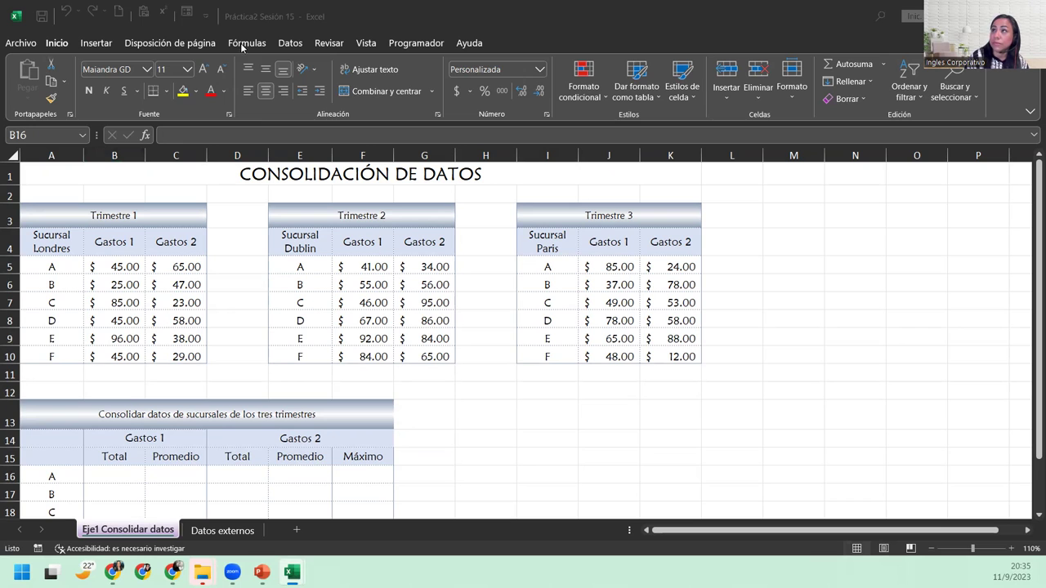
pyautogui.click(298, 42)
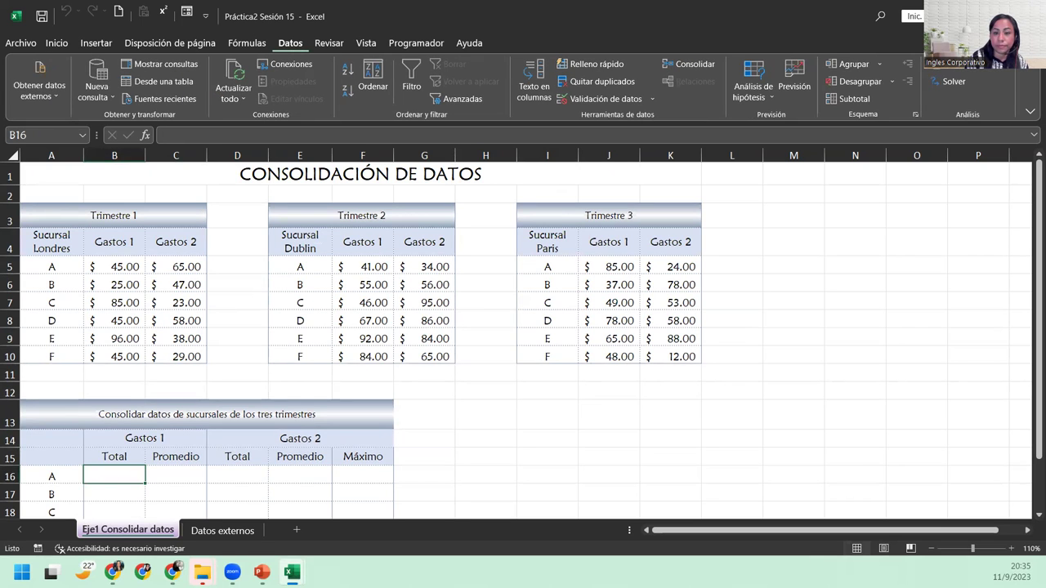
# In Consolidar, choose Suma and add the Londres Gastos 1 range B5:B10
pyautogui.click(585, 30)
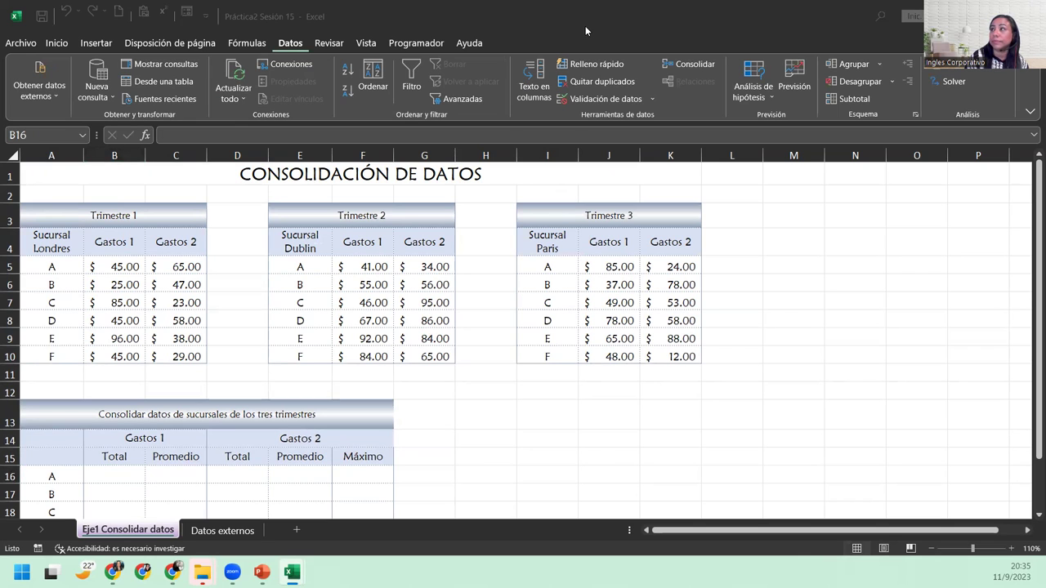
pyautogui.click(690, 65)
pyautogui.click(689, 64)
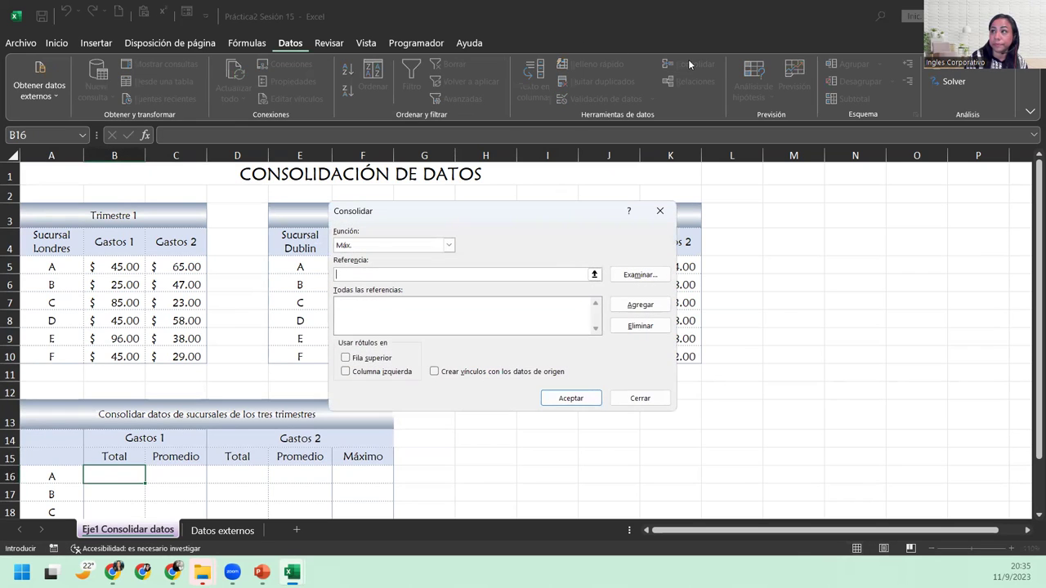
pyautogui.click(391, 245)
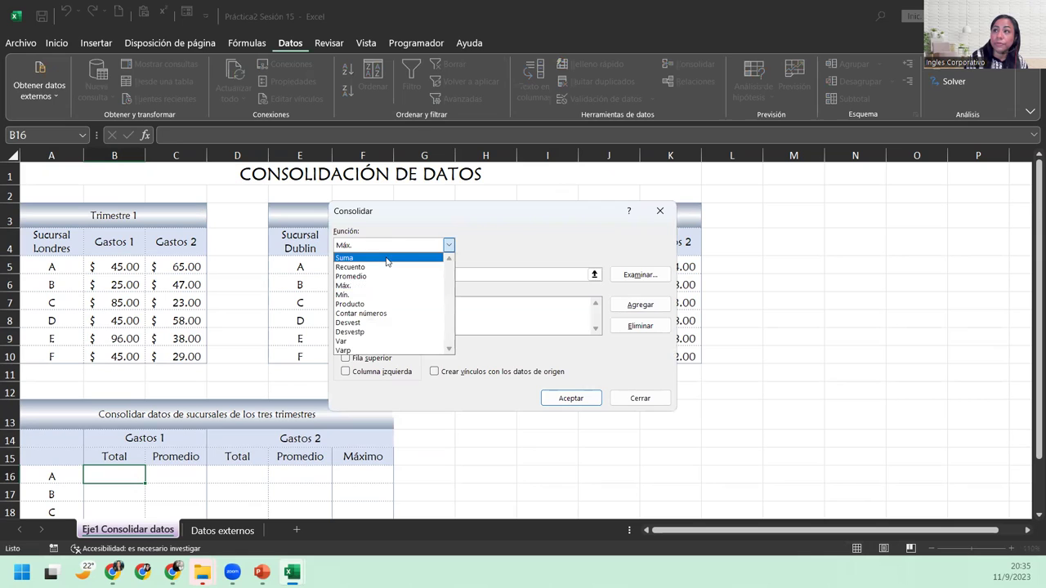
pyautogui.click(387, 258)
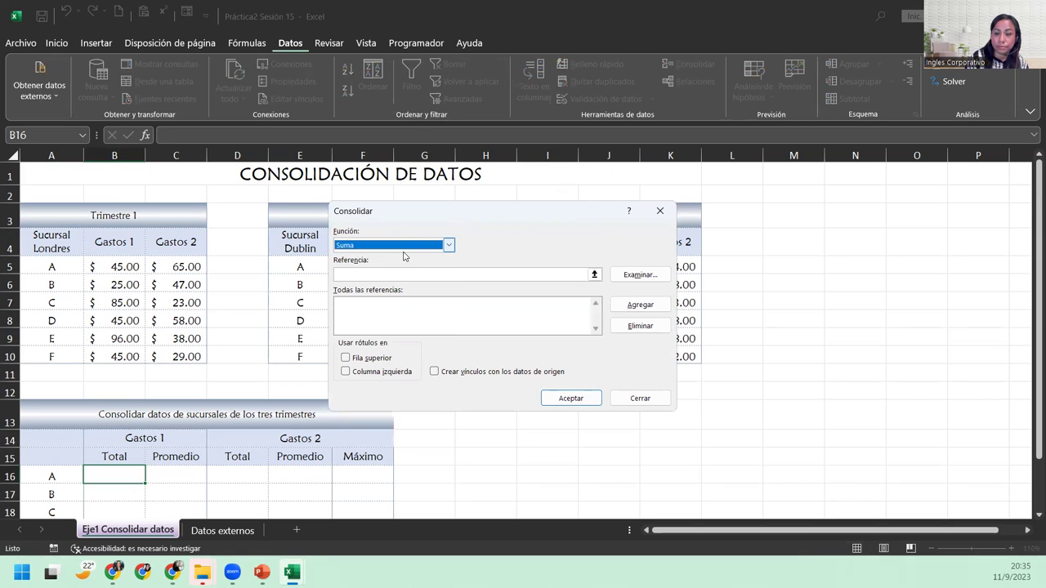
pyautogui.click(370, 273)
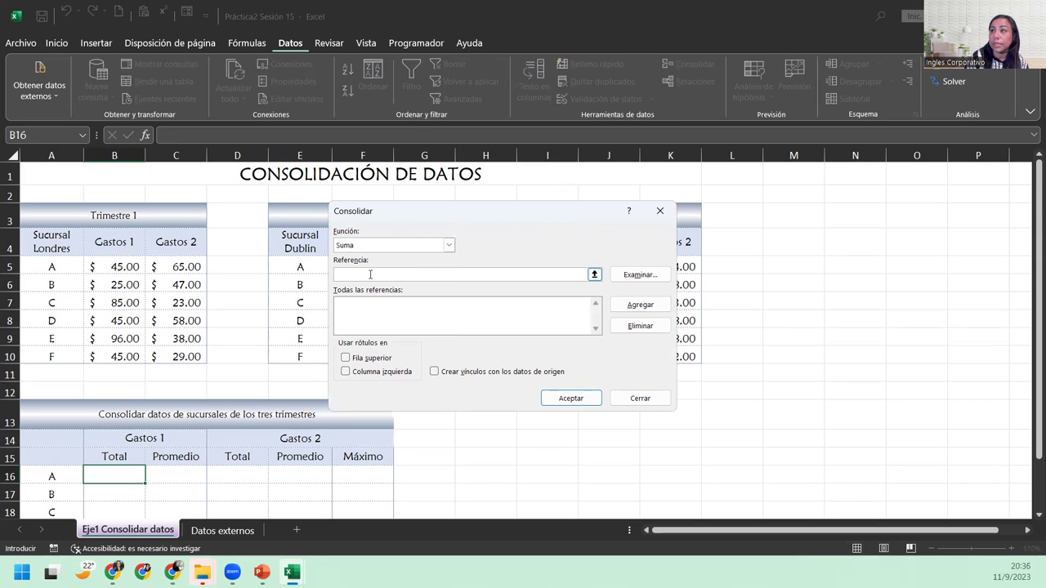
pyautogui.moveTo(104, 261); pyautogui.dragTo(111, 359)
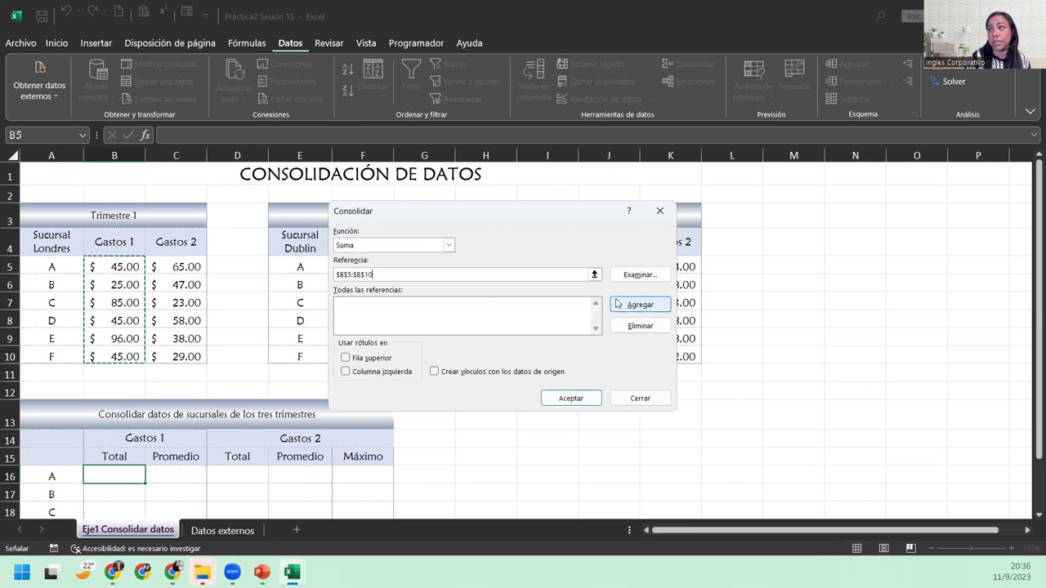
pyautogui.click(618, 304)
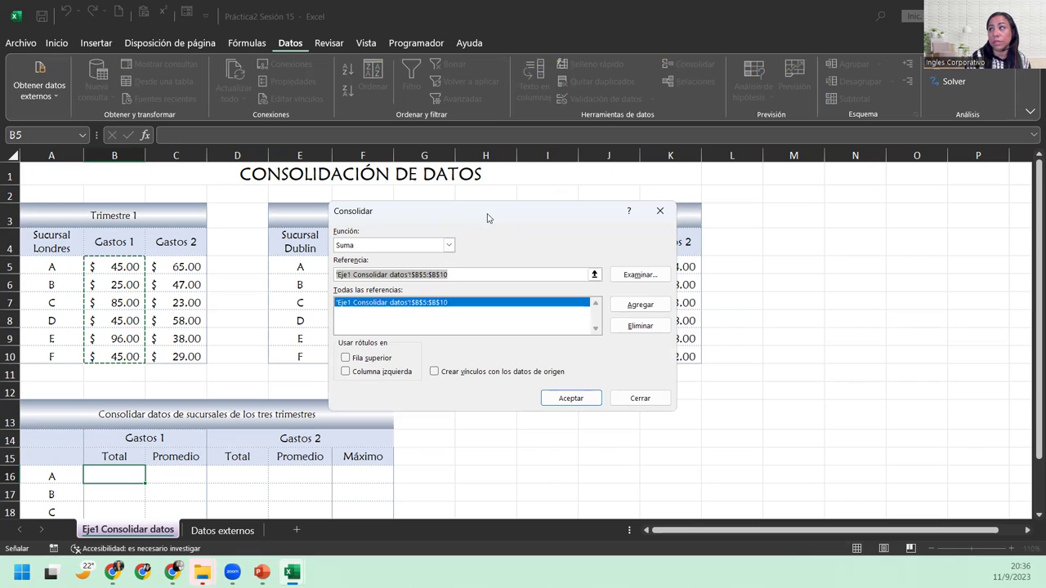
# Add the Dublin F5:F10 and París J5:J10 Gastos 1 ranges to the references
pyautogui.moveTo(488, 218); pyautogui.dragTo(640, 262)
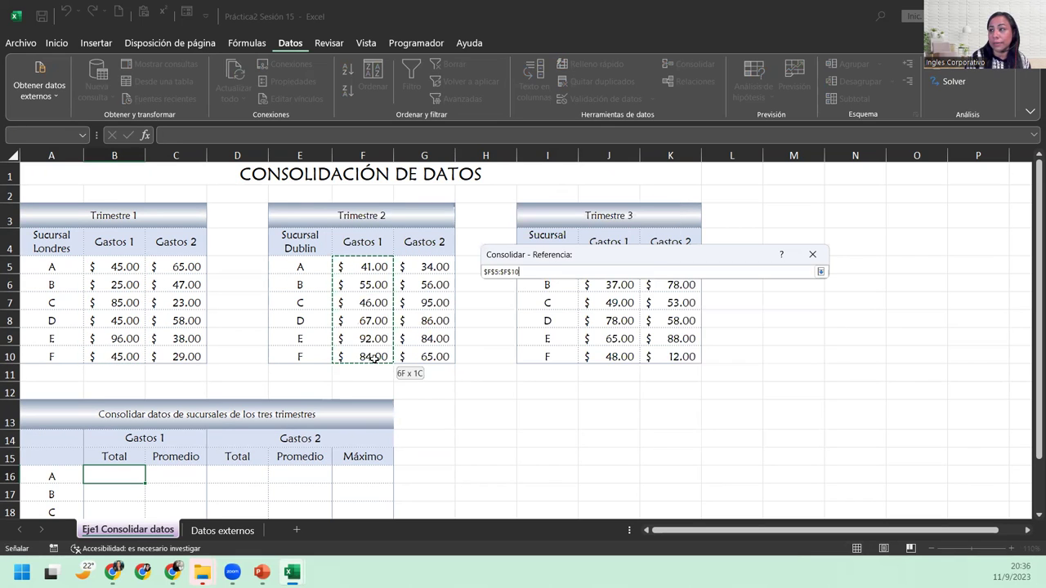
pyautogui.moveTo(378, 263); pyautogui.dragTo(377, 357)
pyautogui.click(792, 348)
pyautogui.moveTo(669, 265); pyautogui.dragTo(379, 265)
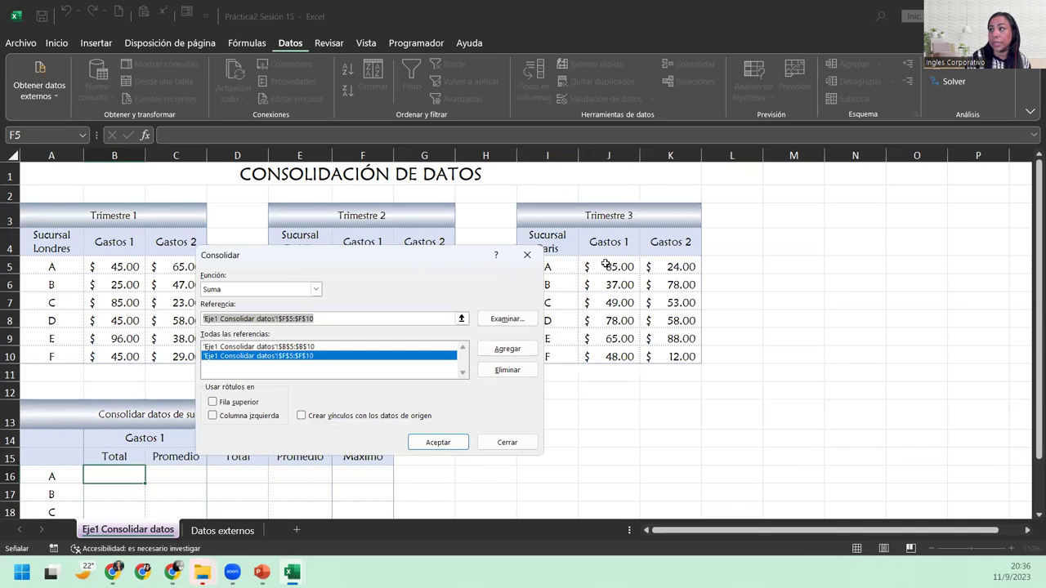
pyautogui.moveTo(605, 263); pyautogui.dragTo(608, 352)
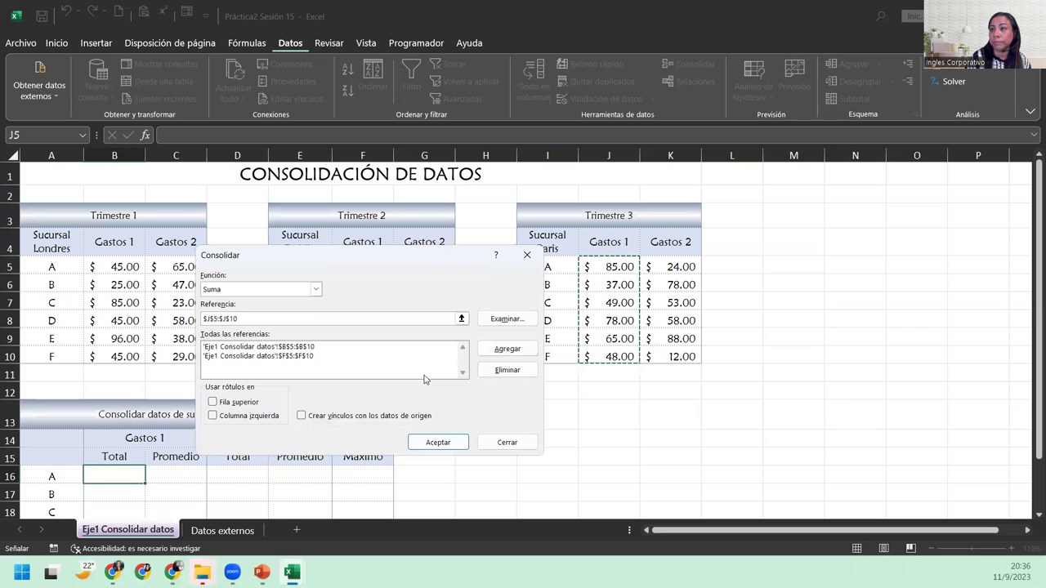
pyautogui.click(506, 349)
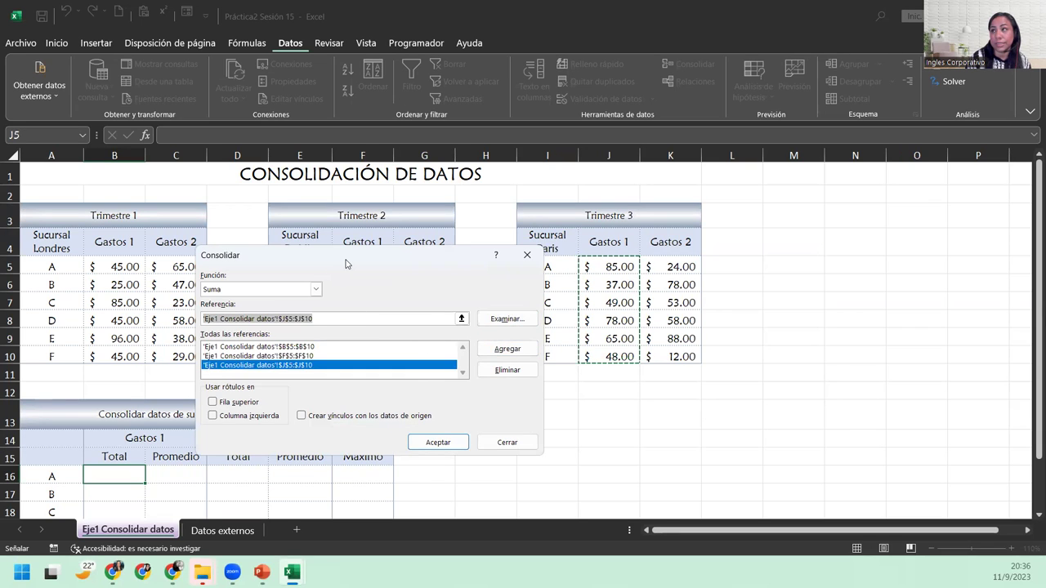
pyautogui.moveTo(346, 263); pyautogui.dragTo(602, 229)
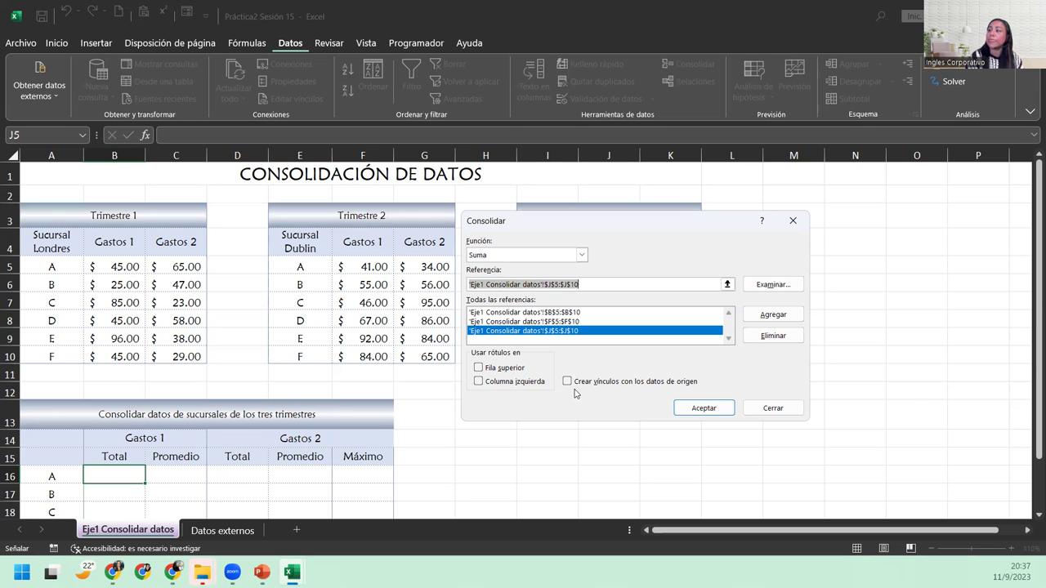
pyautogui.click(704, 407)
pyautogui.scroll(-2, 345, 394)
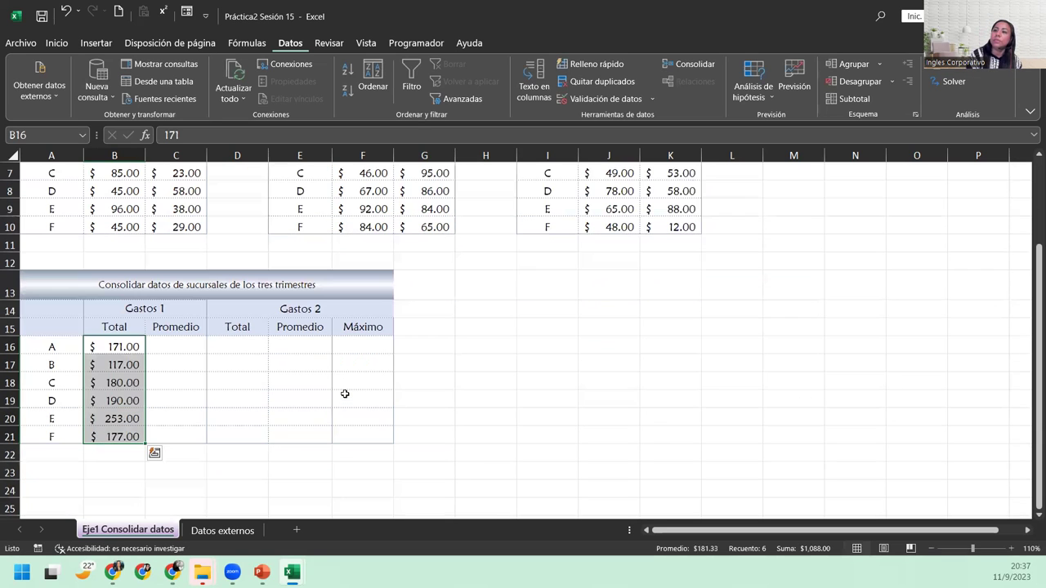
pyautogui.click(105, 347)
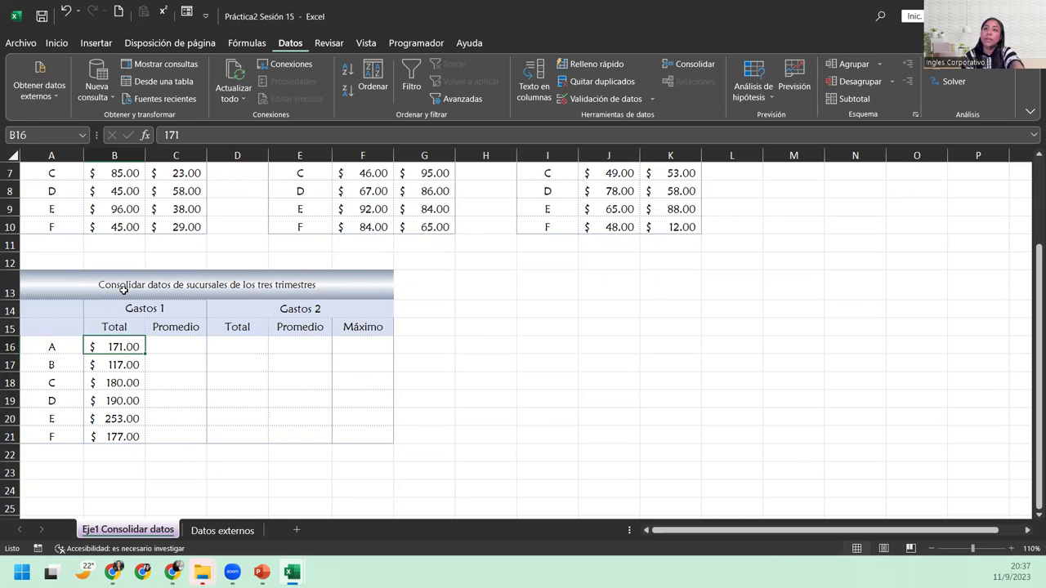
pyautogui.scroll(1, 216, 272)
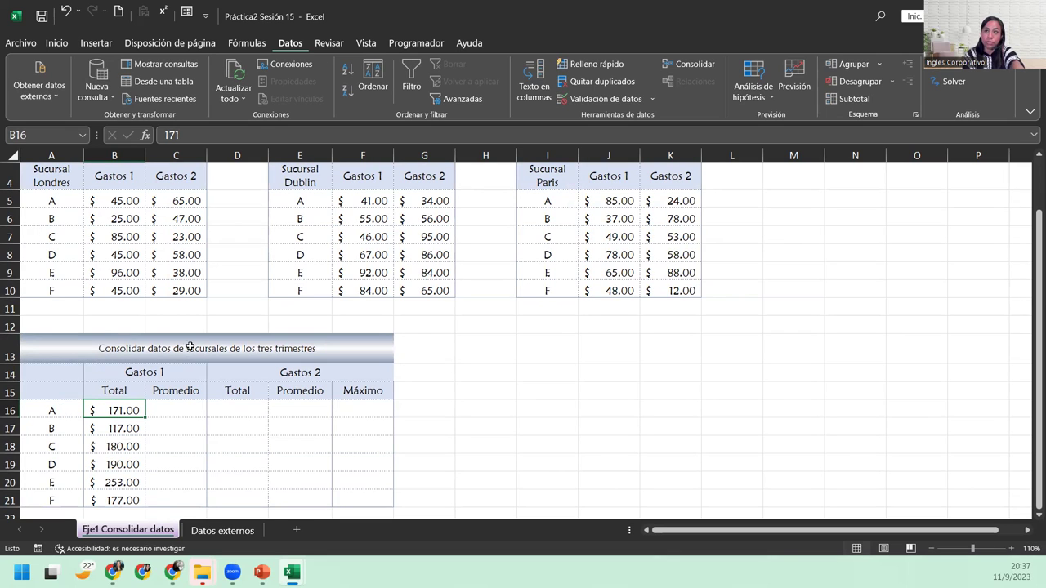
pyautogui.click(109, 194)
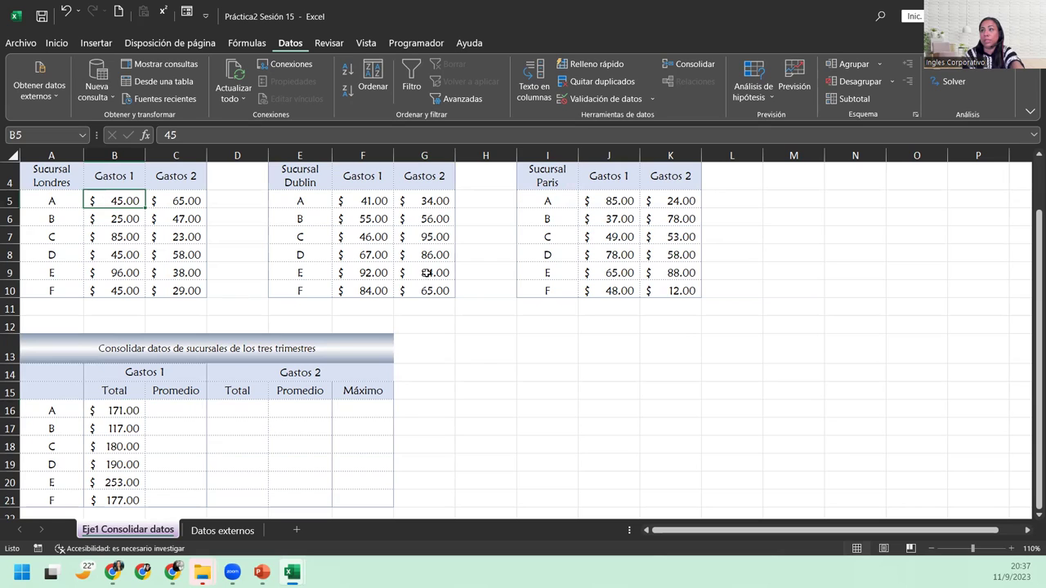
pyautogui.keyDown('ctrl'); pyautogui.click(356, 203); pyautogui.keyUp('ctrl')
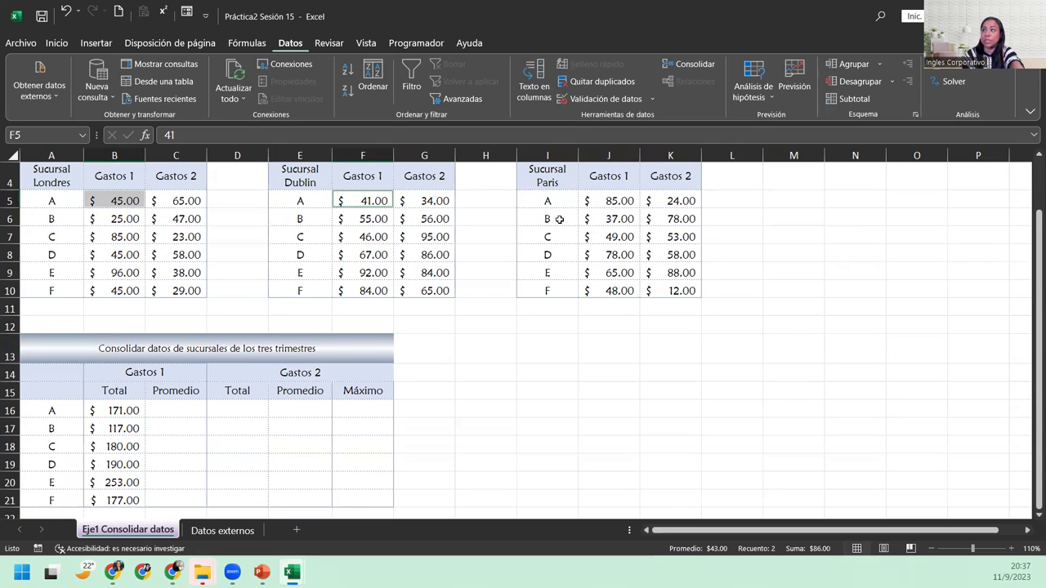
pyautogui.keyDown('ctrl'); pyautogui.click(598, 195); pyautogui.keyUp('ctrl')
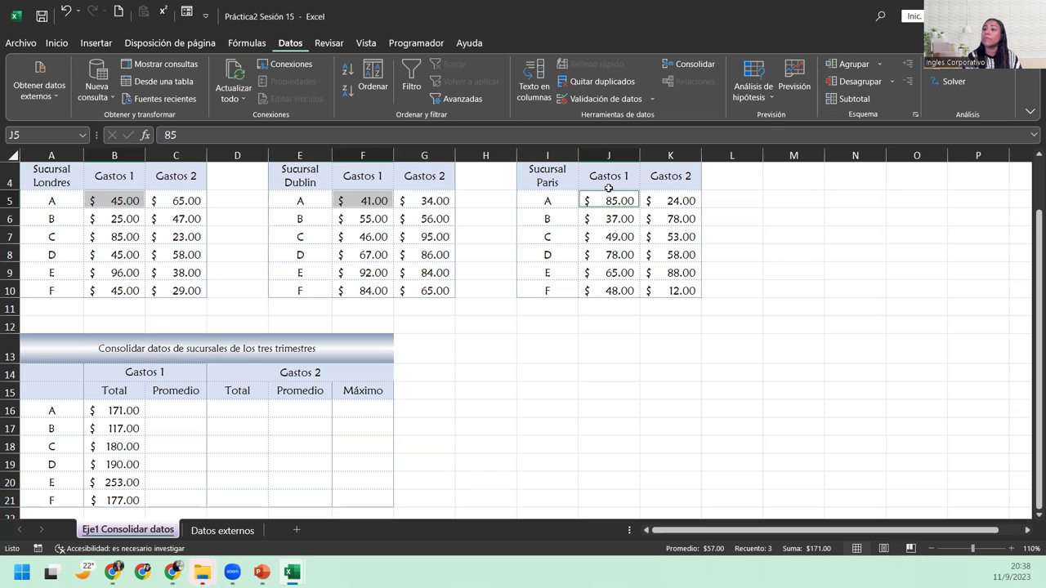
pyautogui.click(152, 412)
pyautogui.scroll(-1, 154, 380)
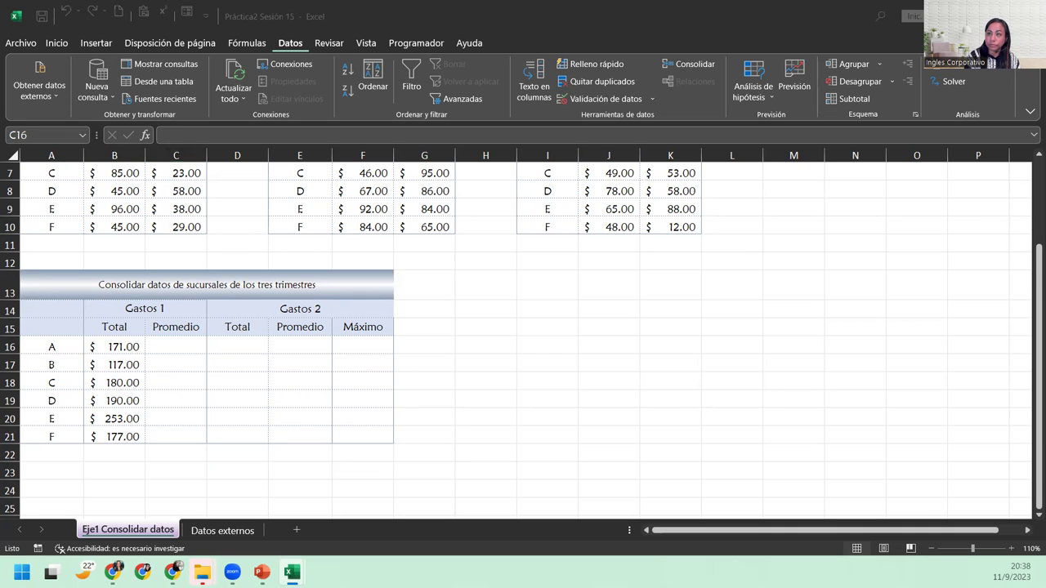
# With C16 selected, reopen Consolidar and change the function to Promedio
pyautogui.click(152, 335)
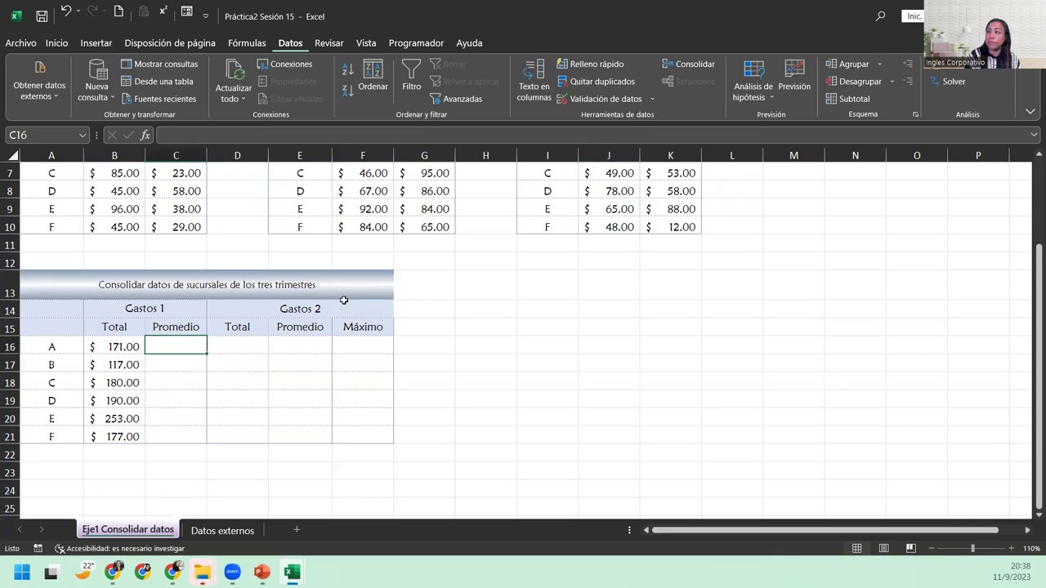
pyautogui.click(694, 64)
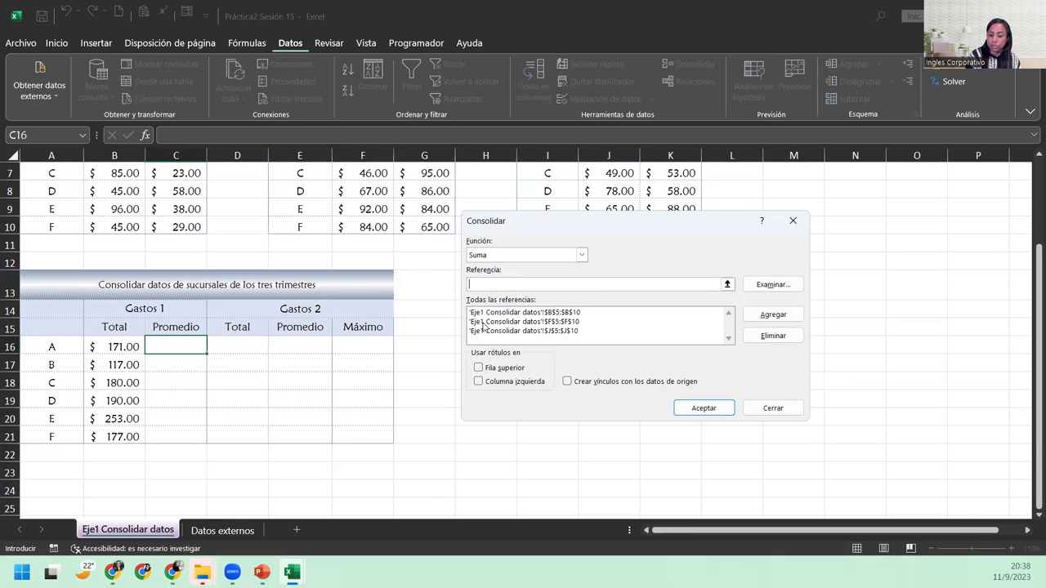
pyautogui.click(531, 255)
pyautogui.click(513, 286)
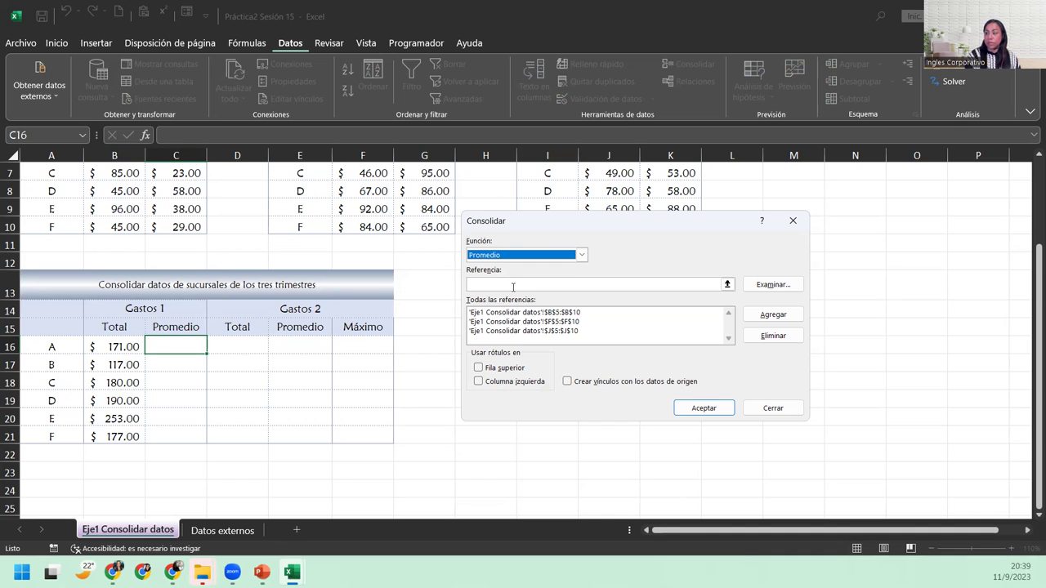
pyautogui.click(705, 407)
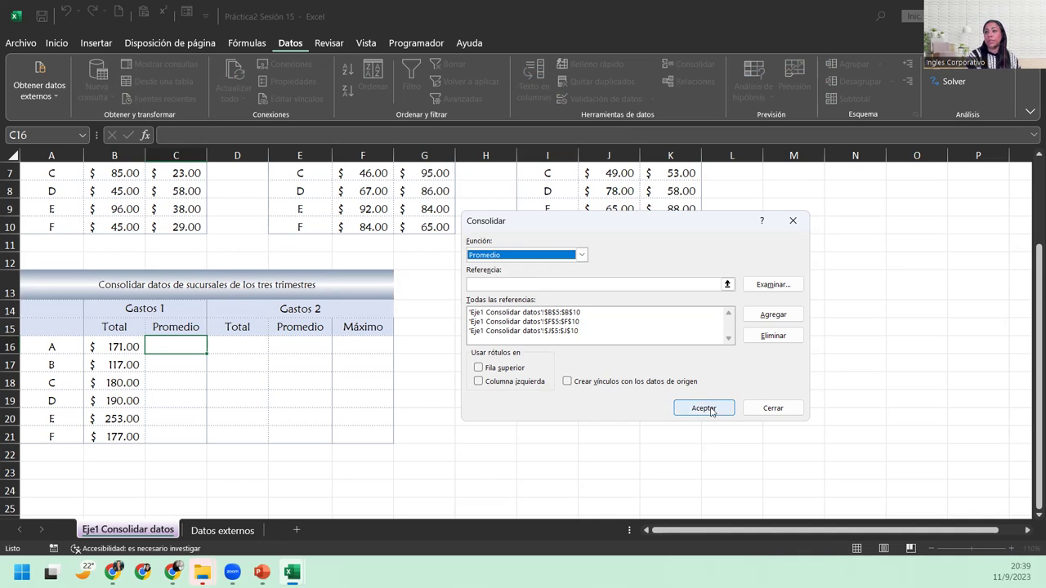
pyautogui.click(177, 347)
pyautogui.scroll(1, 177, 347)
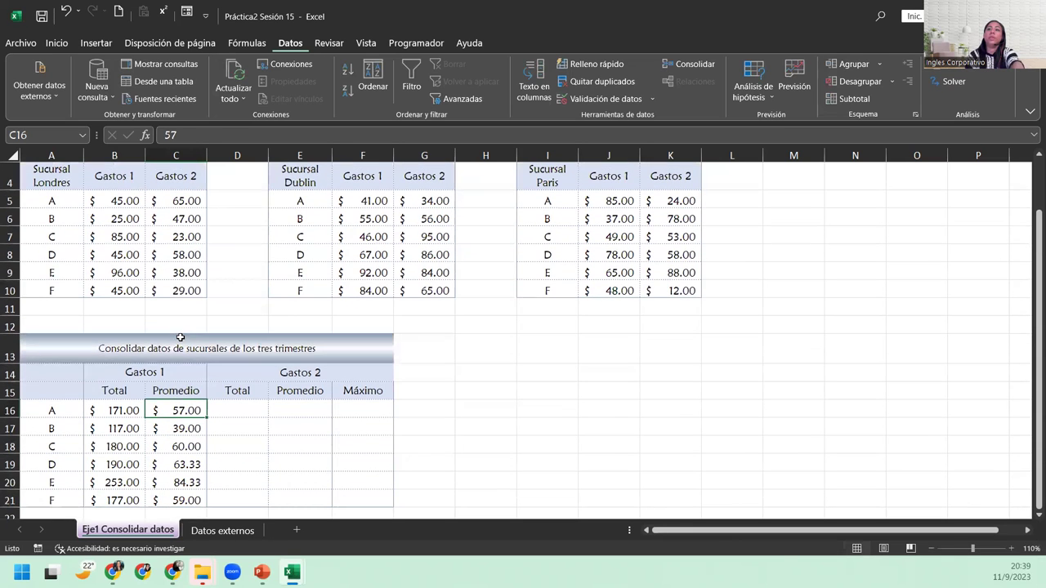
pyautogui.click(96, 196)
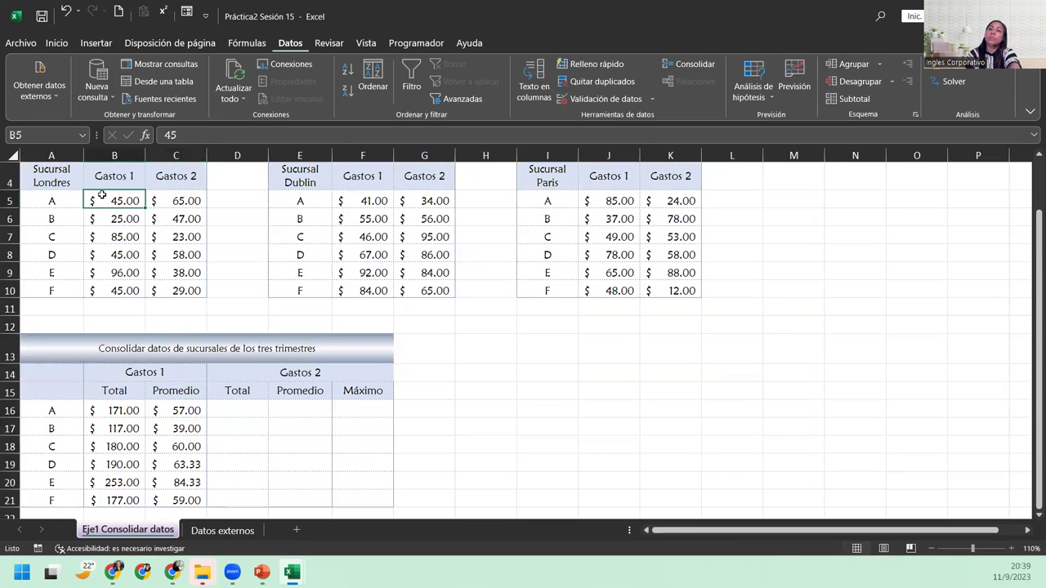
pyautogui.keyDown('ctrl'); pyautogui.click(367, 196); pyautogui.keyUp('ctrl')
pyautogui.keyDown('ctrl'); pyautogui.click(611, 198); pyautogui.keyUp('ctrl')
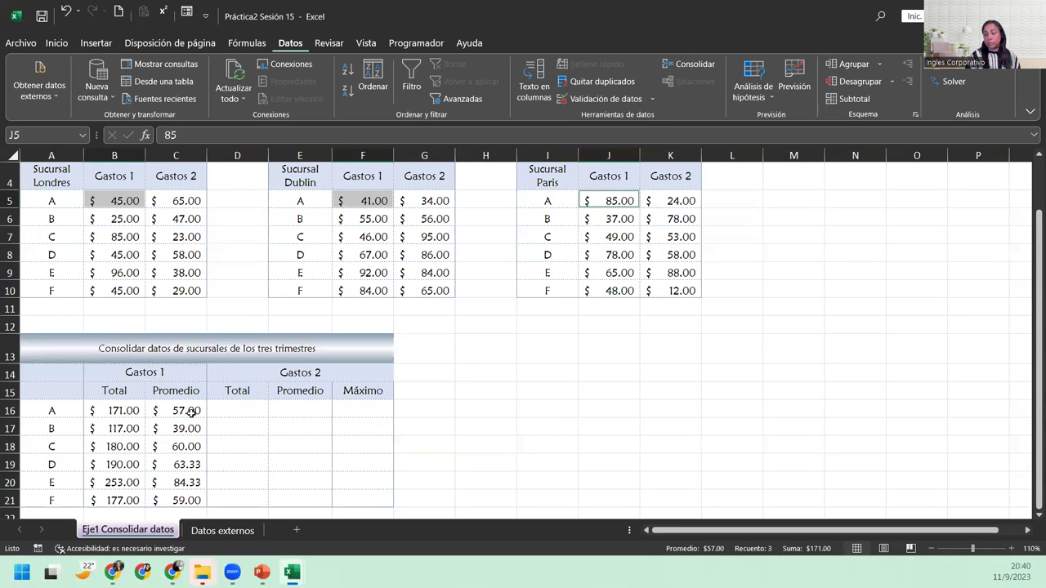
pyautogui.click(258, 411)
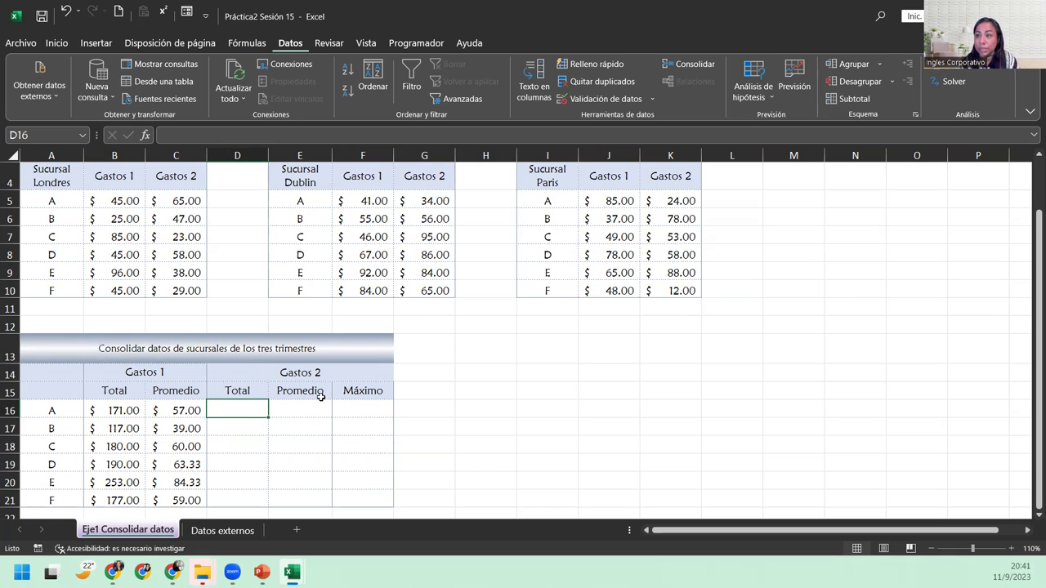
# Delete the old B5:B10 and F5:F10 references in Consolidar, then select J5:J10
pyautogui.click(684, 64)
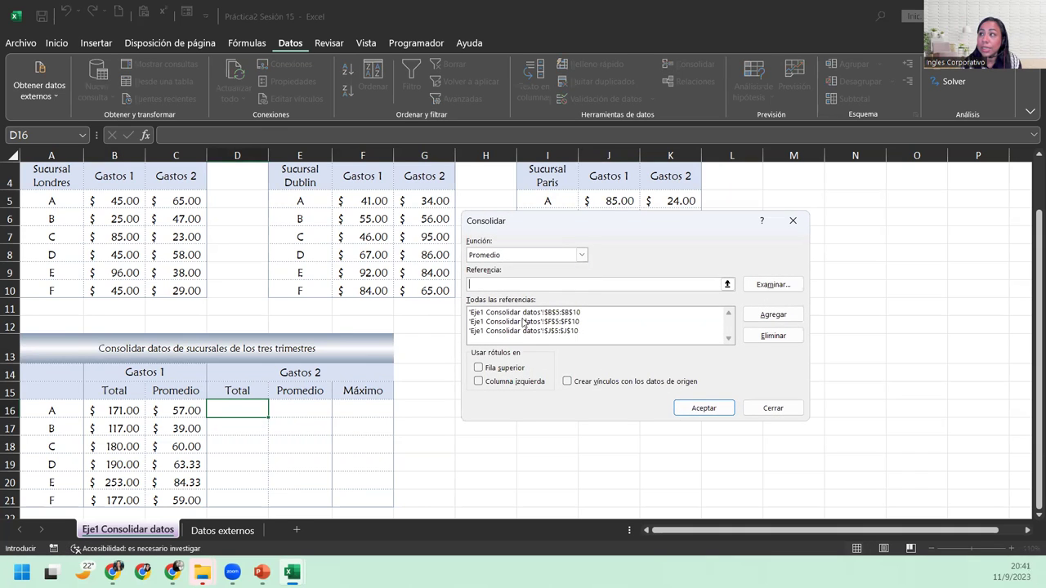
pyautogui.click(522, 312)
pyautogui.click(755, 338)
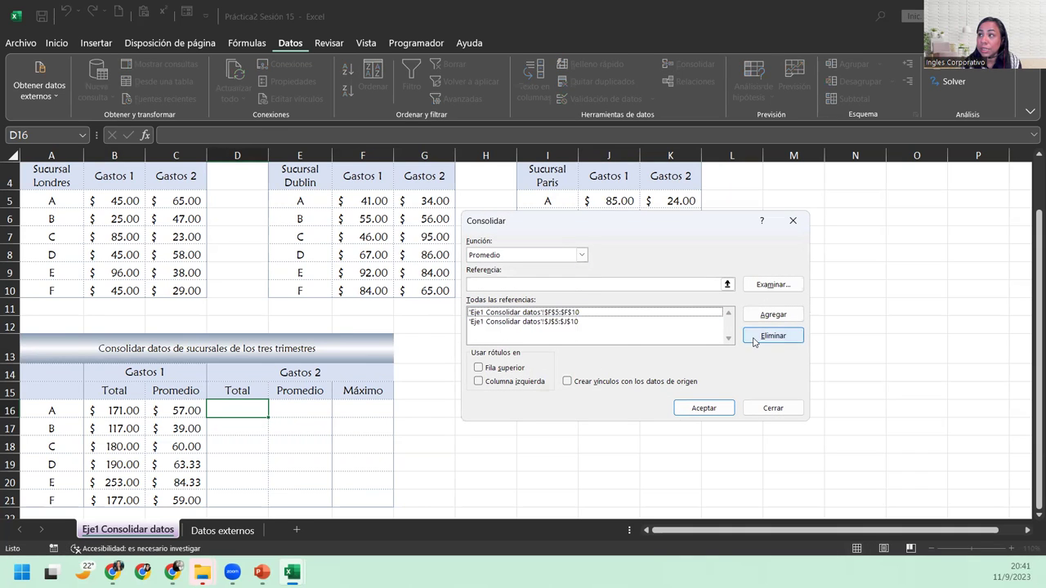
pyautogui.click(571, 313)
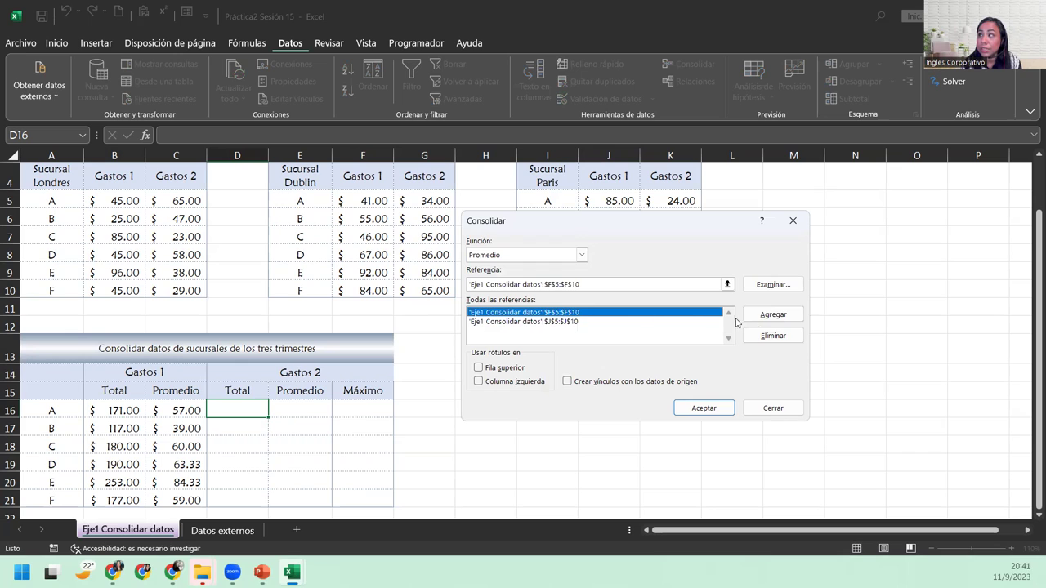
pyautogui.click(767, 337)
pyautogui.click(608, 313)
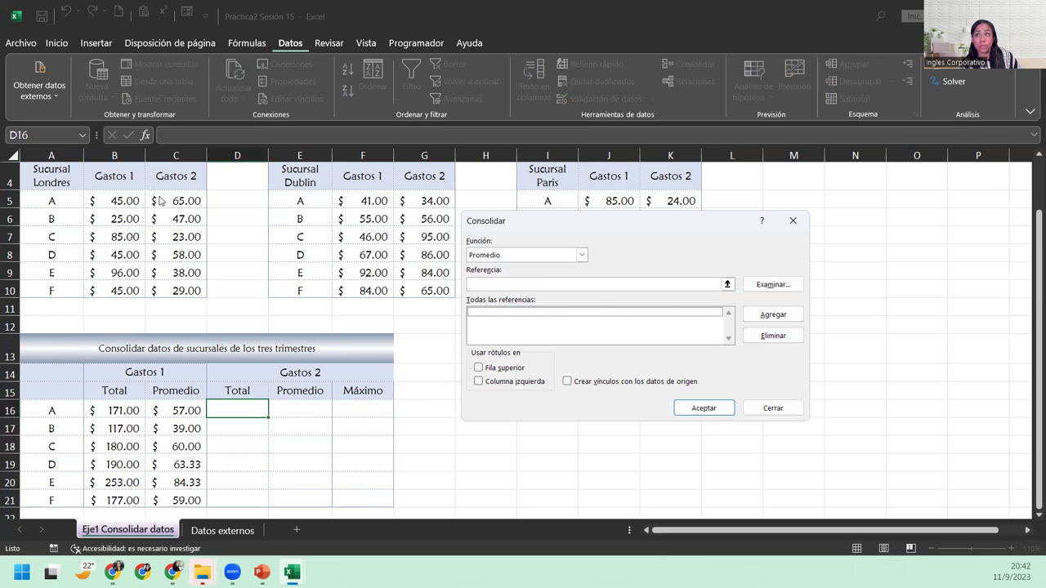
# Add C5:C10, G5:G10 and K5:K10 as references and set the function back to Suma
pyautogui.click(617, 284)
pyautogui.moveTo(172, 201); pyautogui.dragTo(186, 291)
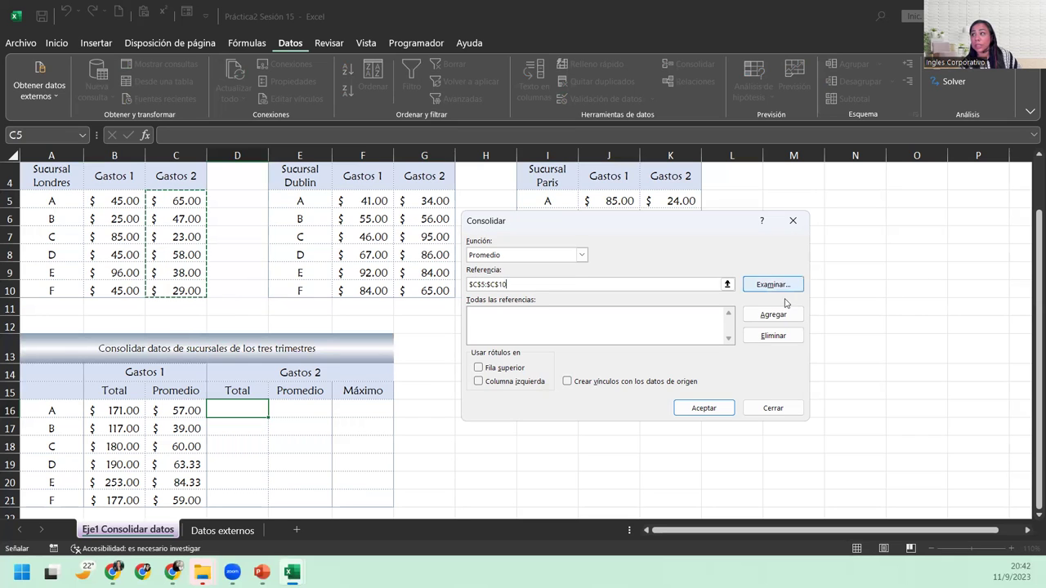
pyautogui.click(774, 316)
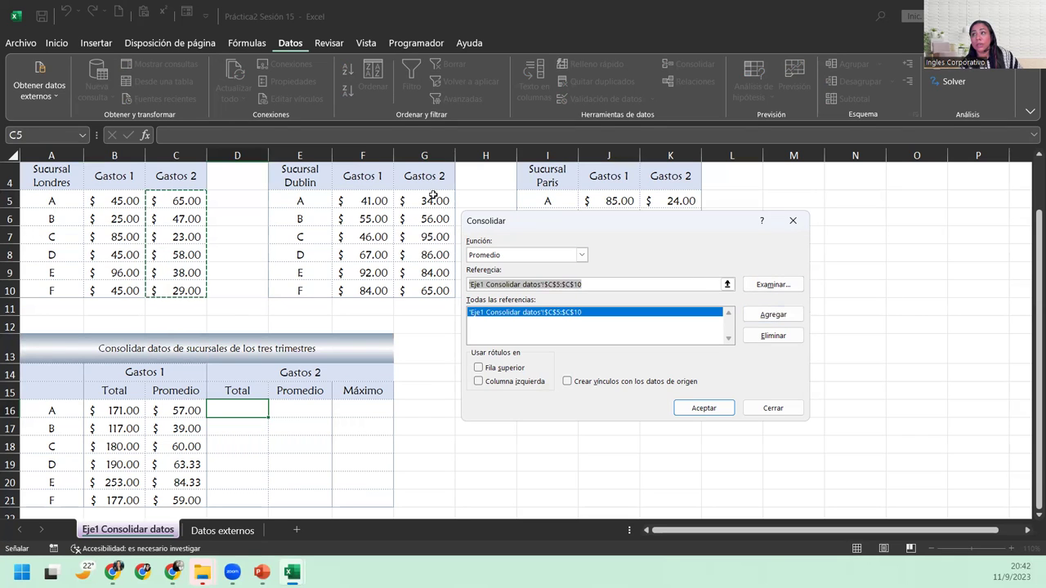
pyautogui.moveTo(426, 201); pyautogui.dragTo(433, 292)
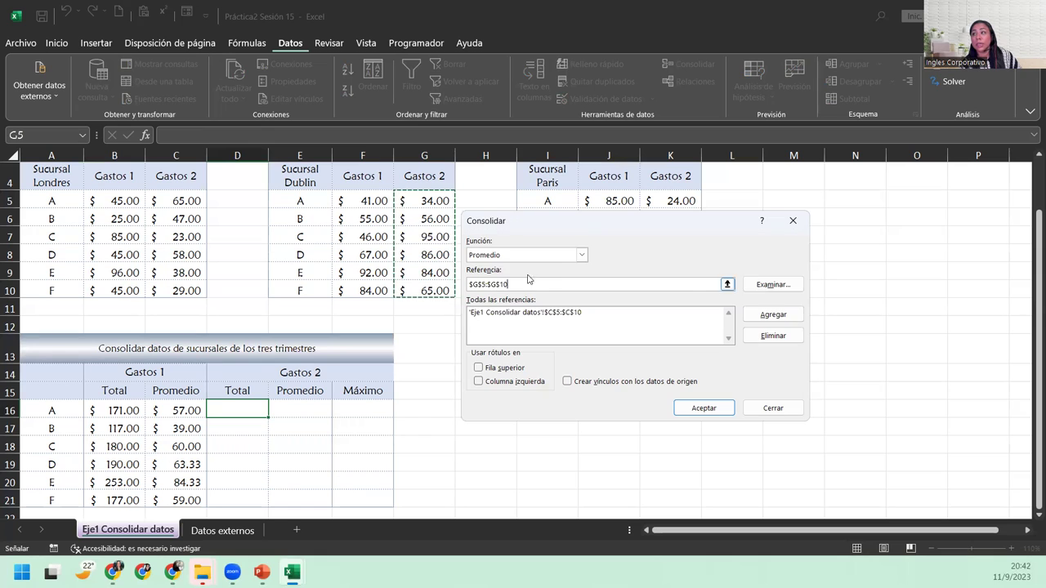
pyautogui.click(769, 322)
pyautogui.moveTo(652, 200); pyautogui.dragTo(652, 290)
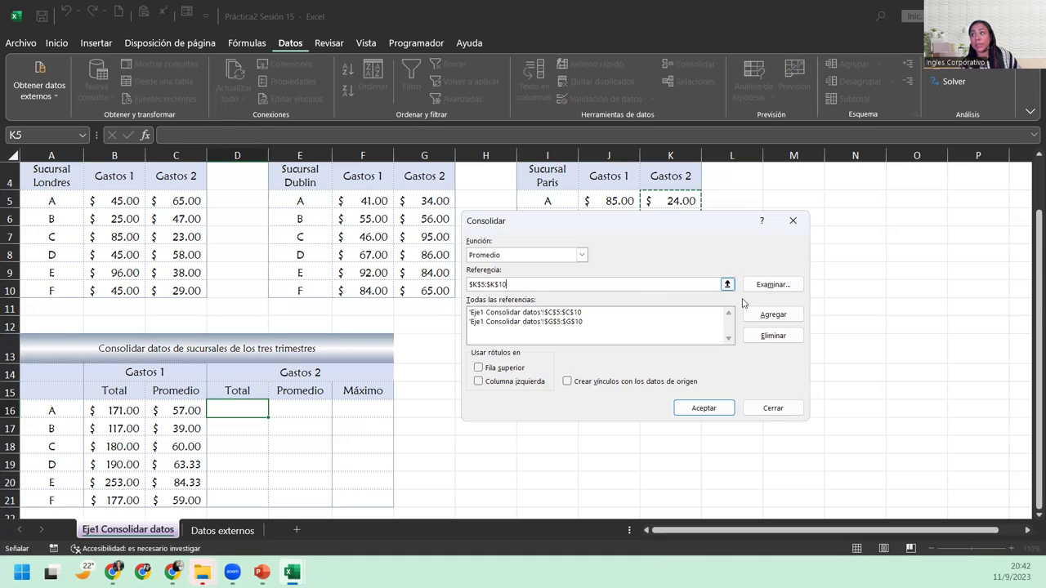
pyautogui.click(775, 320)
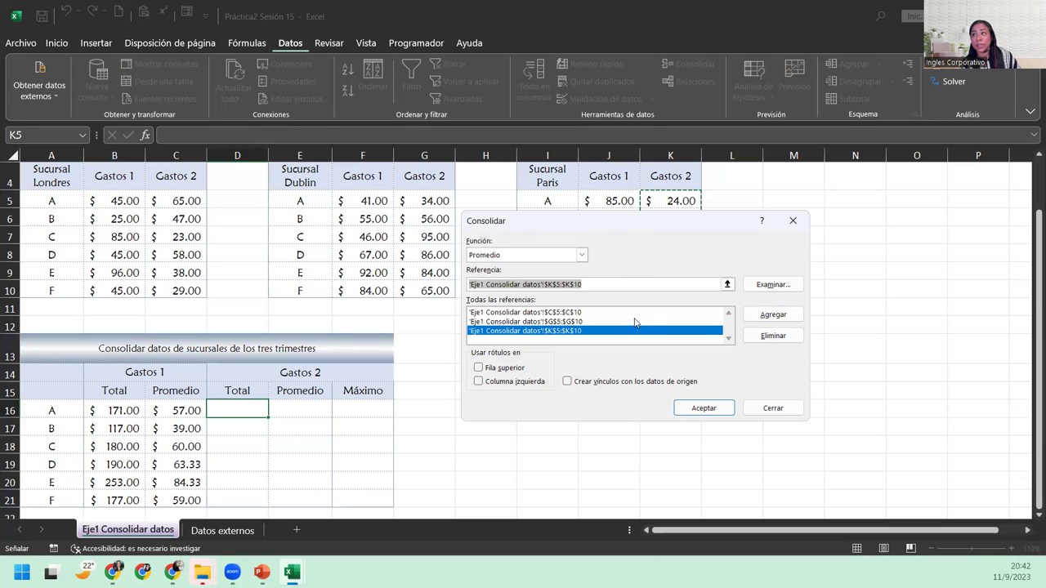
pyautogui.click(581, 255)
pyautogui.click(549, 267)
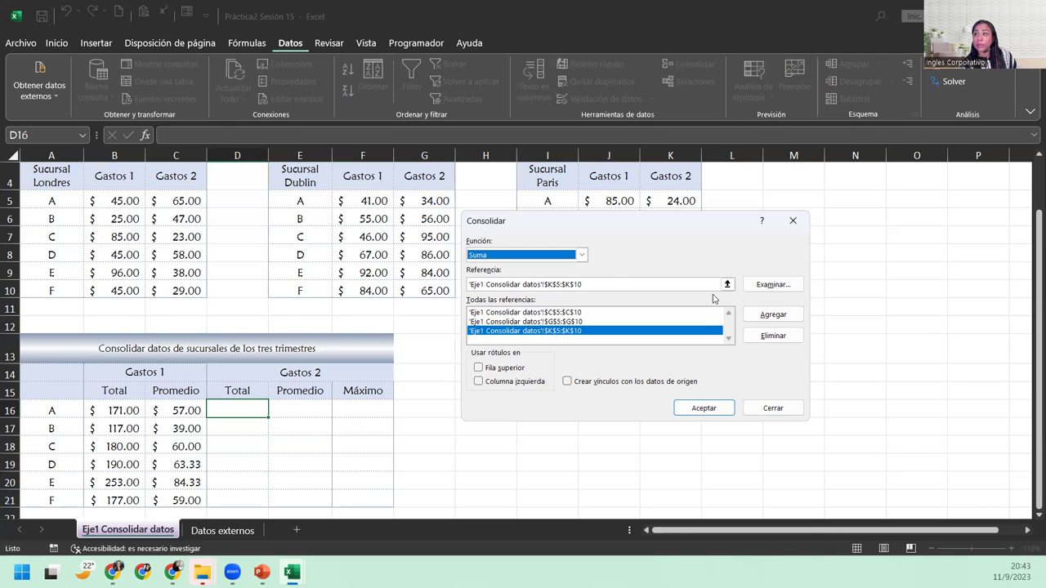
# Apply the Gastos 2 sums, verify C5, G5, K5 in the status bar, and select E16
pyautogui.click(713, 410)
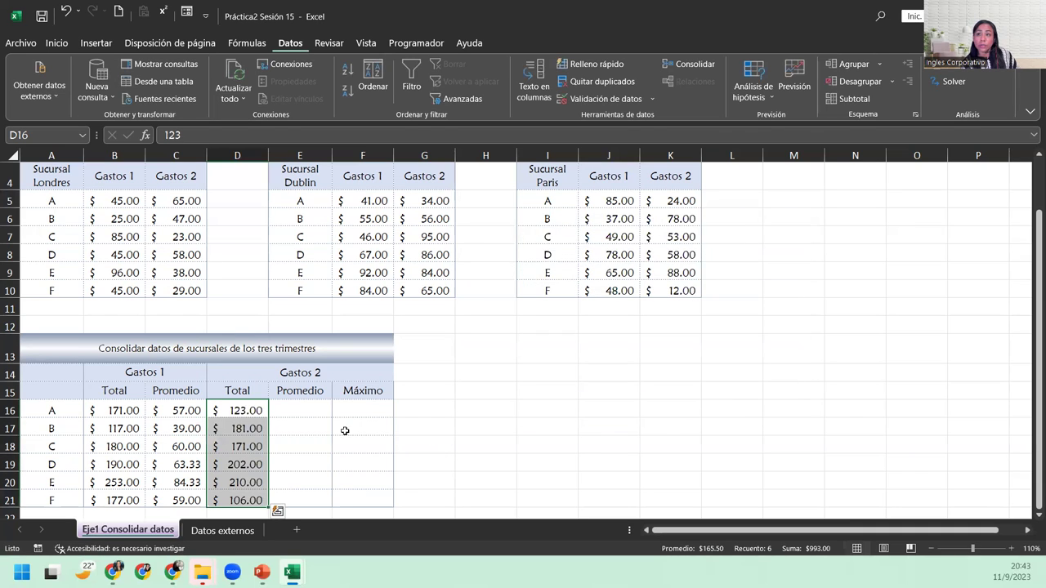
pyautogui.click(203, 200)
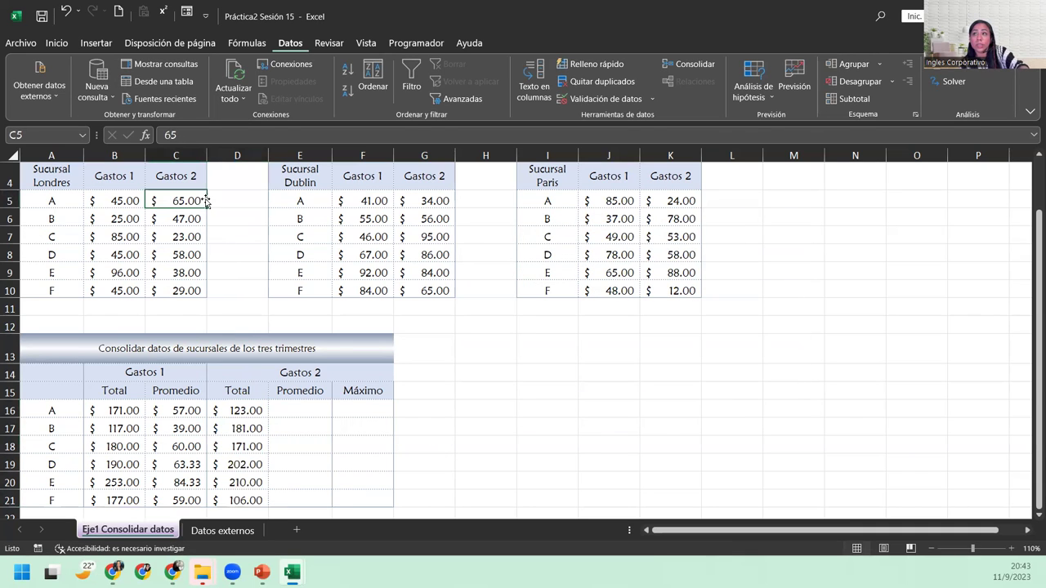
pyautogui.keyDown('ctrl'); pyautogui.click(417, 203); pyautogui.keyUp('ctrl')
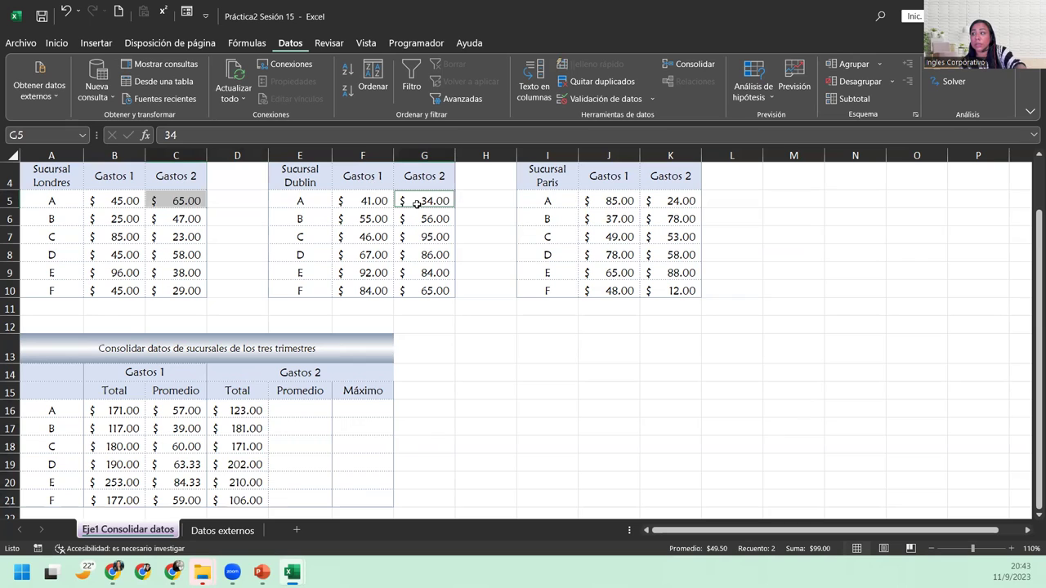
pyautogui.keyDown('ctrl'); pyautogui.click(678, 198); pyautogui.keyUp('ctrl')
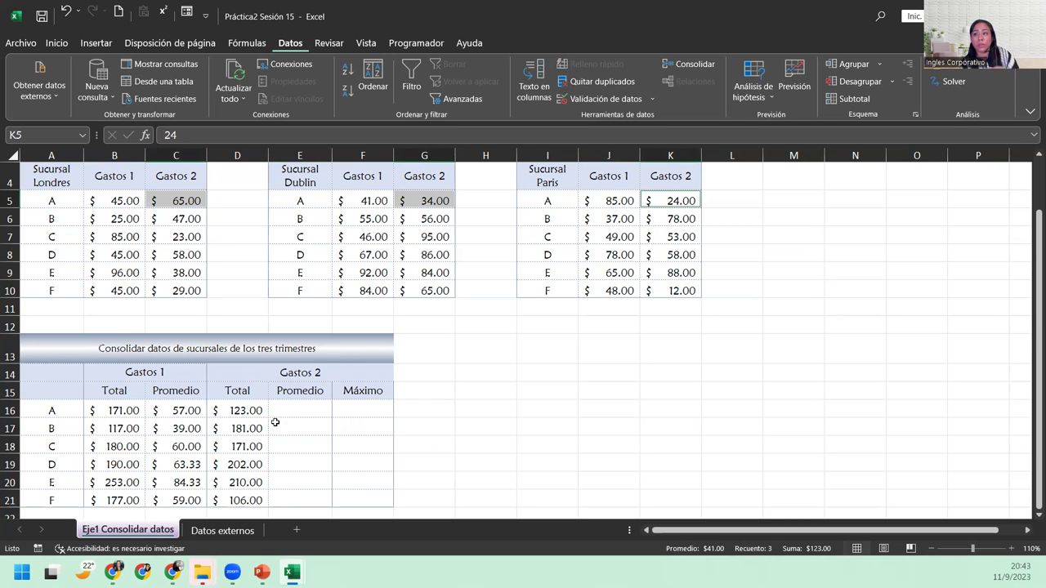
pyautogui.click(229, 412)
pyautogui.click(303, 410)
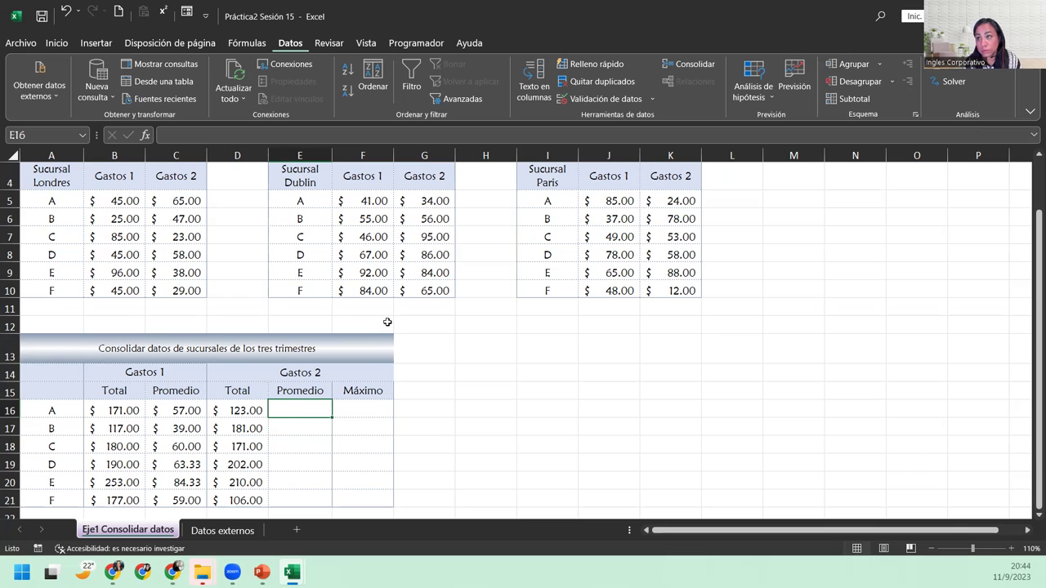
# Consolidate Gastos 2 averages into E16:E21: 41, 60.33, 57, 67.33, 70 and 35.33
pyautogui.click(683, 66)
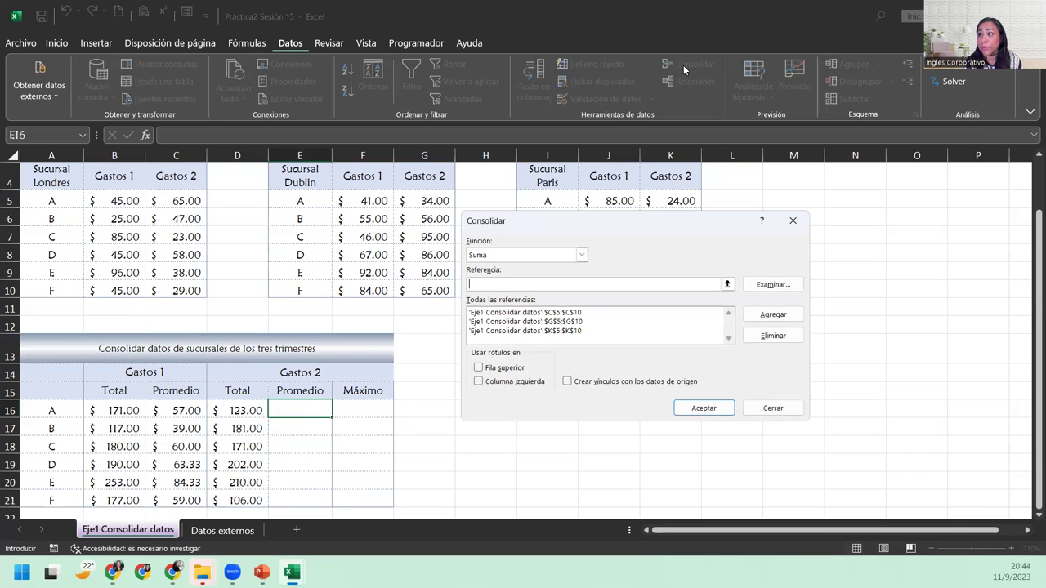
pyautogui.click(508, 257)
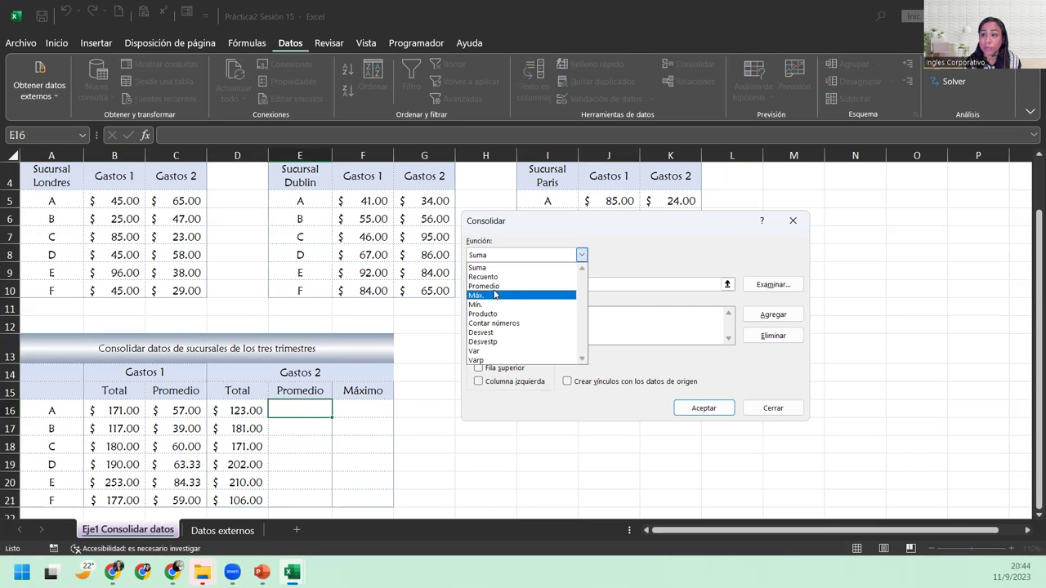
pyautogui.click(494, 287)
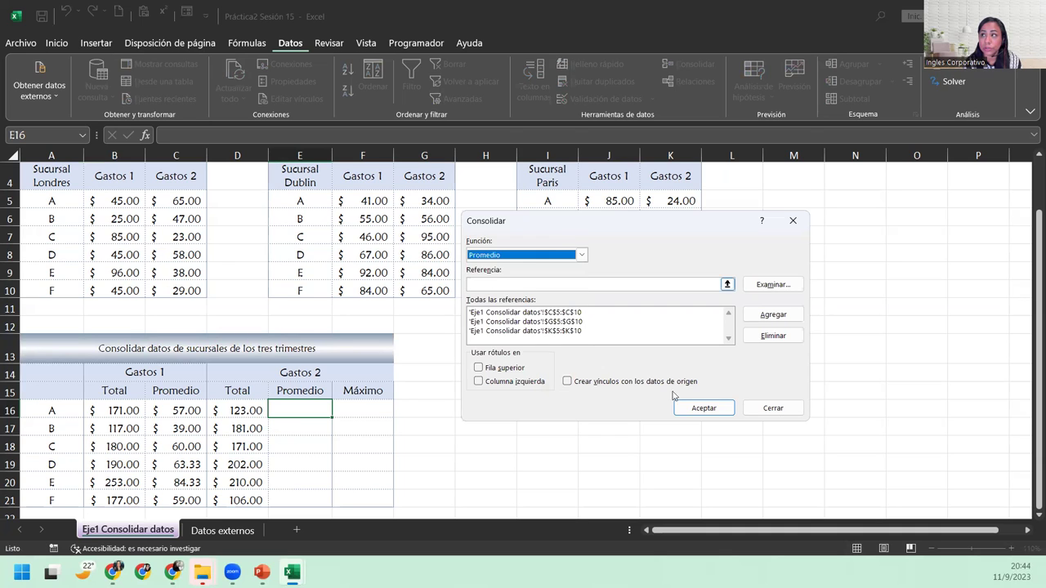
pyautogui.click(695, 409)
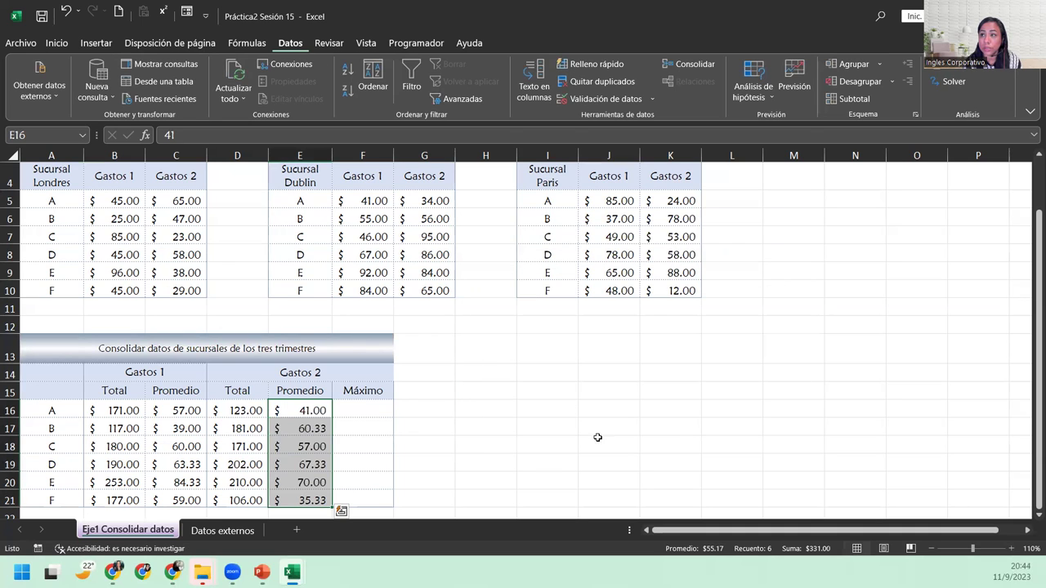
pyautogui.click(362, 405)
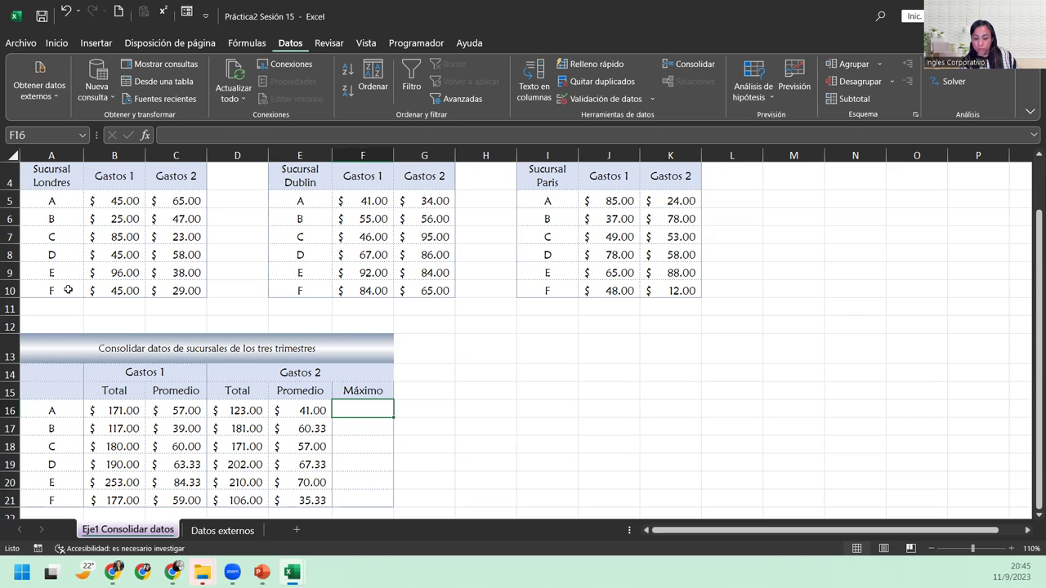
# Consolidate Gastos 2 maximums into F16:F21 with Máx.: 65, 78, 95, 86, 88 and 65
pyautogui.scroll(1, 75, 217)
pyautogui.scroll(-1, 173, 347)
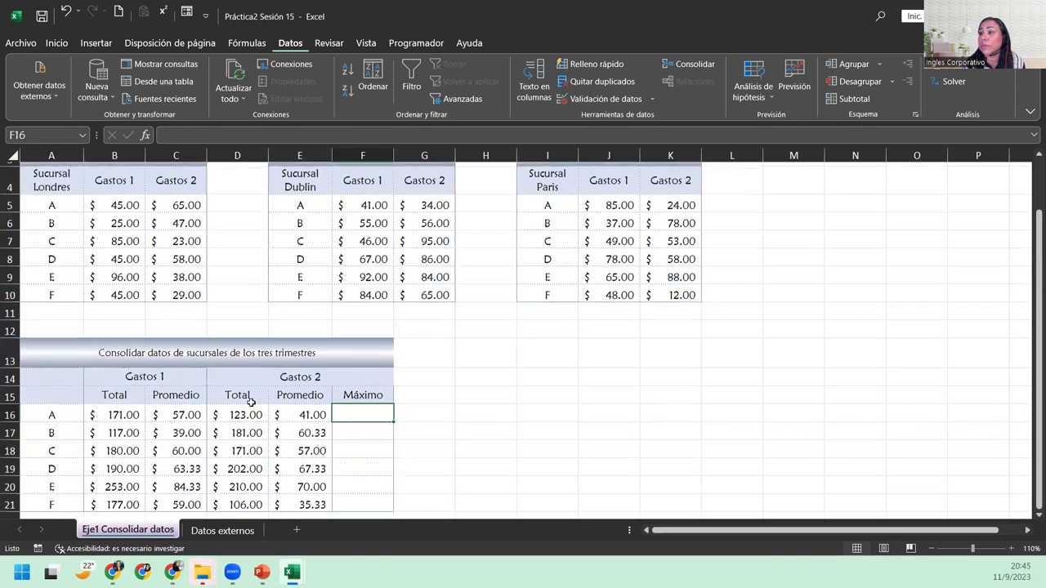
pyautogui.click(690, 64)
pyautogui.click(485, 255)
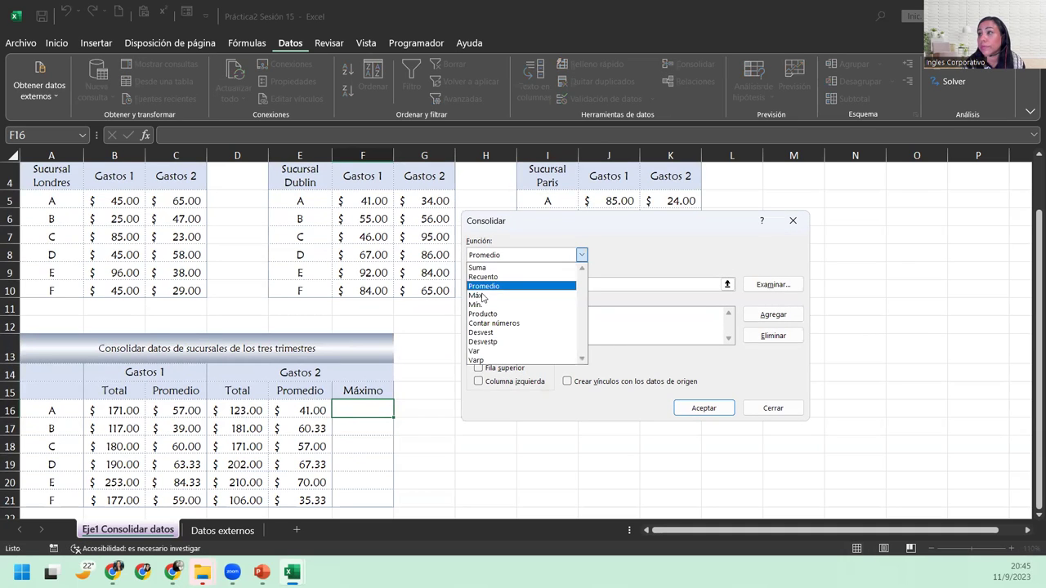
pyautogui.click(478, 296)
pyautogui.click(703, 408)
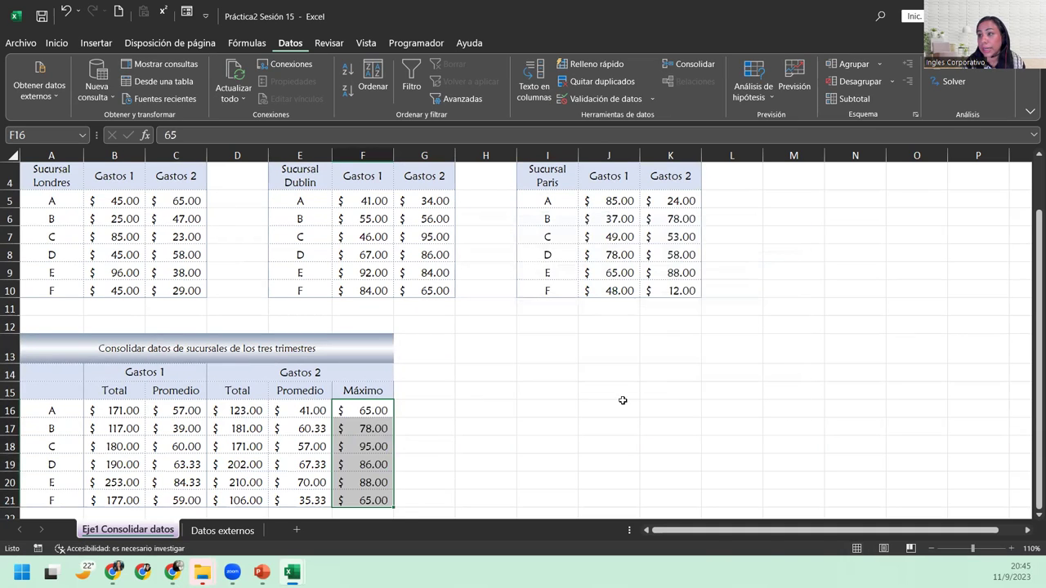
pyautogui.click(467, 408)
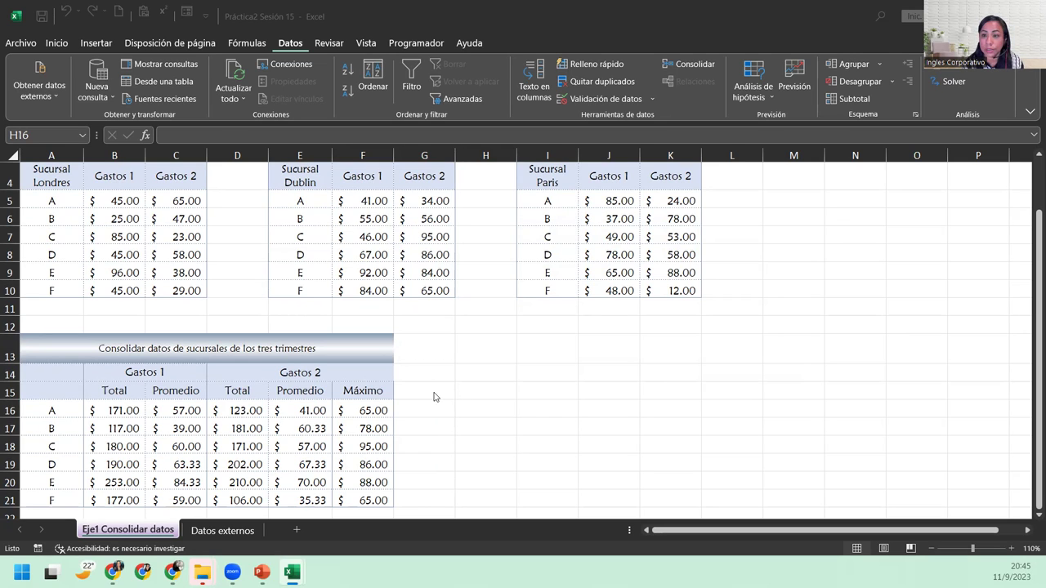
# Switch to the Datos externos sheet and bring up the open file windows
pyautogui.click(228, 531)
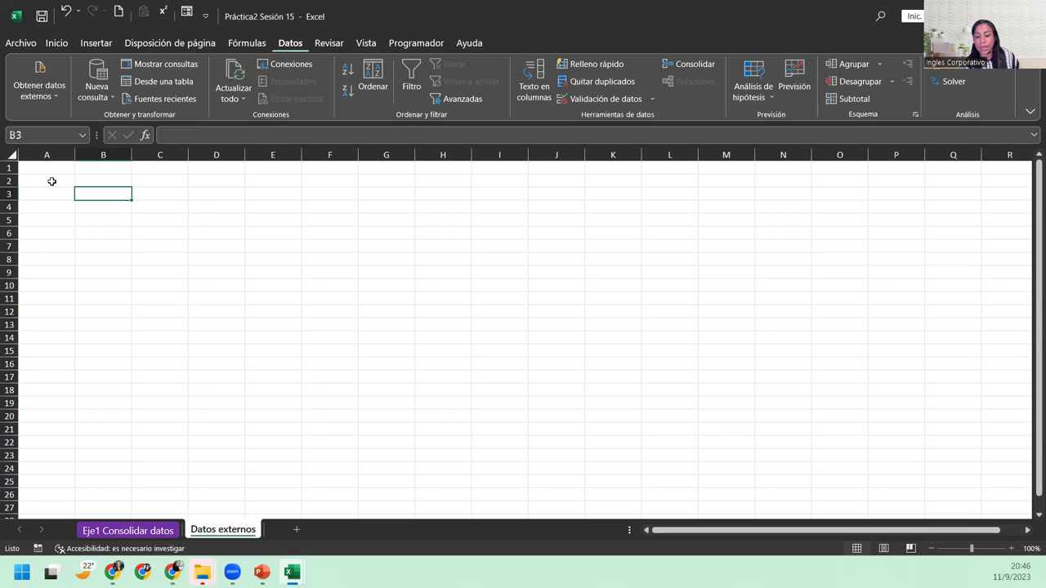
pyautogui.click(202, 572)
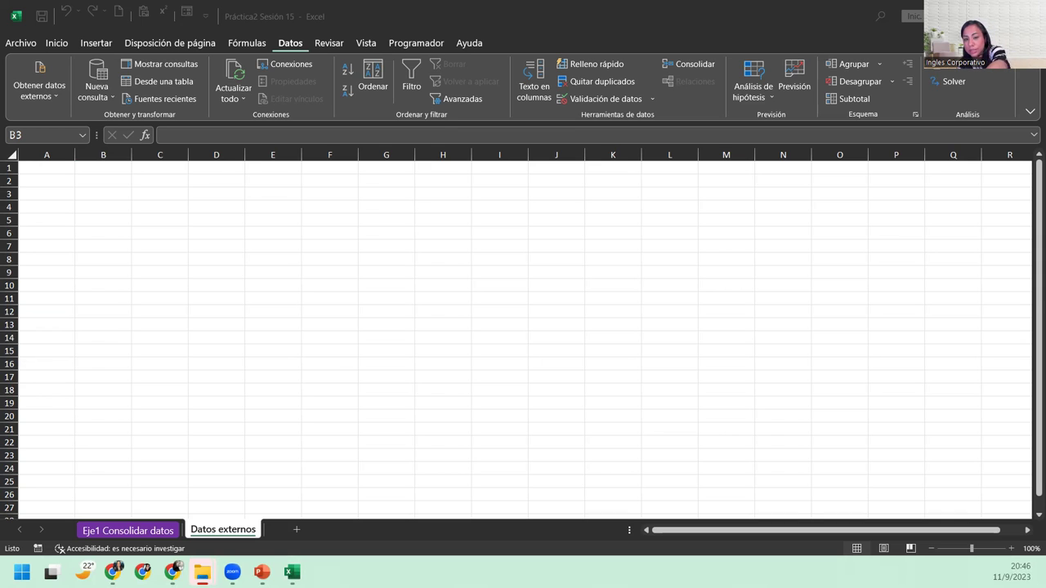
# Enable editing in the Masferrer workbook, then in Centro, showing its table totalling 215
pyautogui.hotkey('alt', 'Tab')
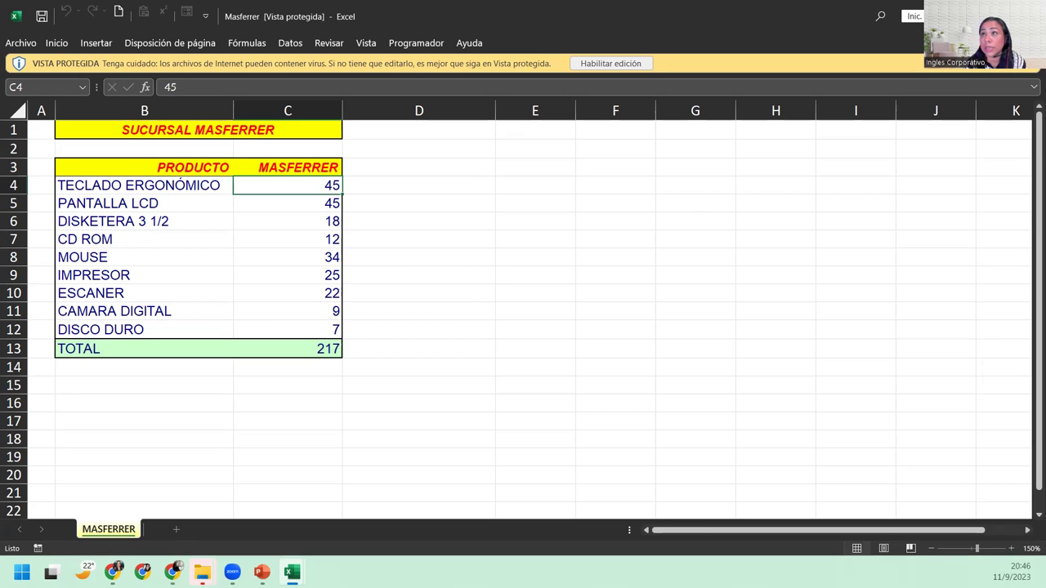
pyautogui.click(607, 65)
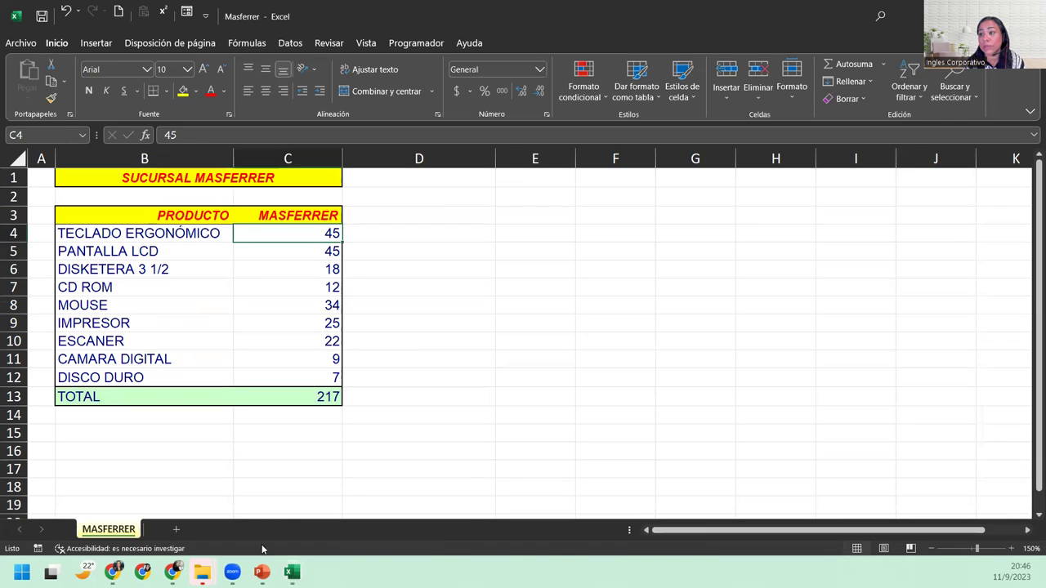
pyautogui.moveTo(291, 572)
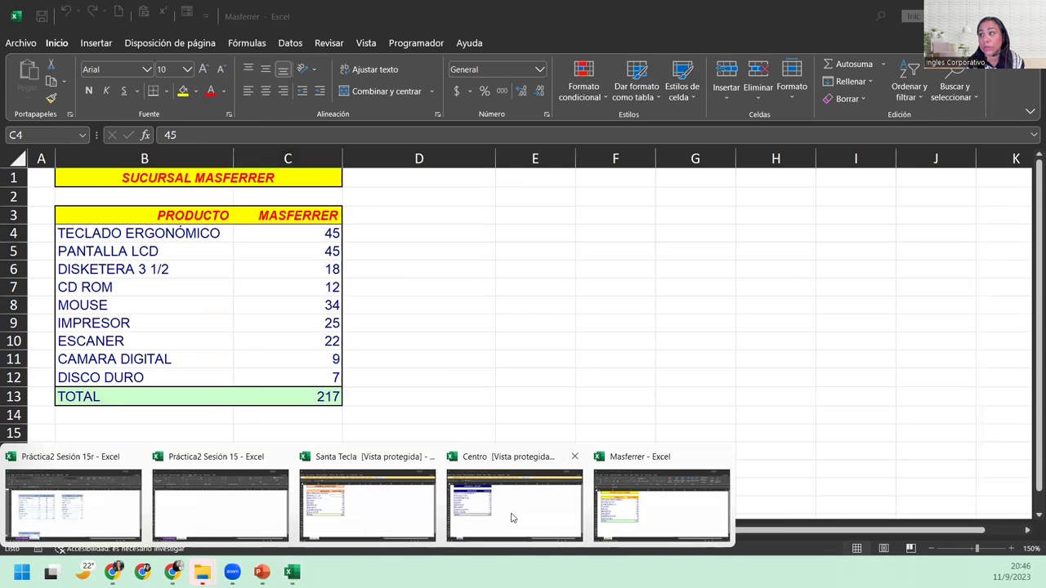
pyautogui.click(512, 518)
pyautogui.click(578, 74)
# Enable editing in the Santa Tecla workbook, whose sales total 408
pyautogui.moveTo(292, 572)
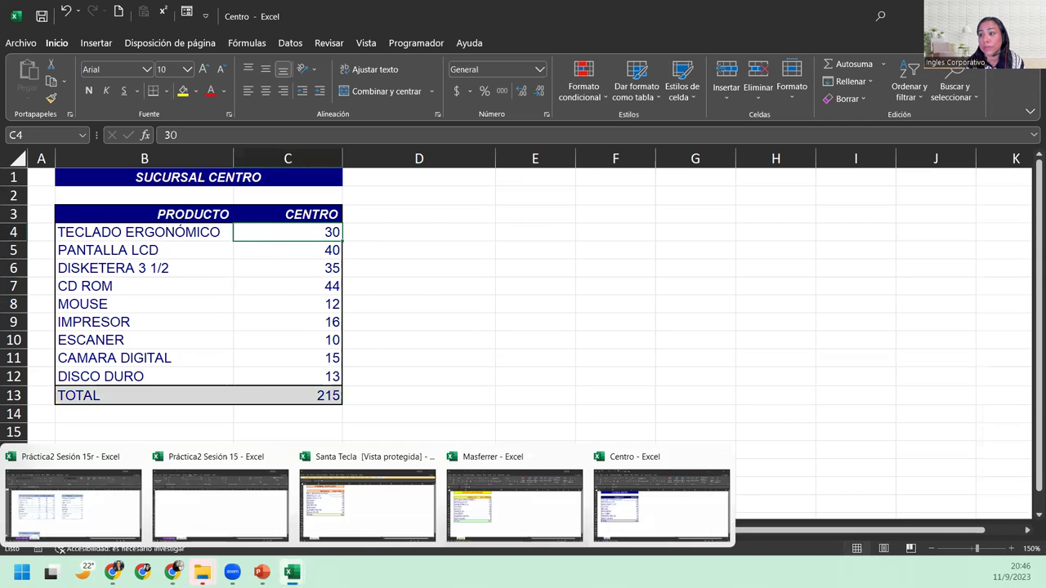
pyautogui.click(366, 511)
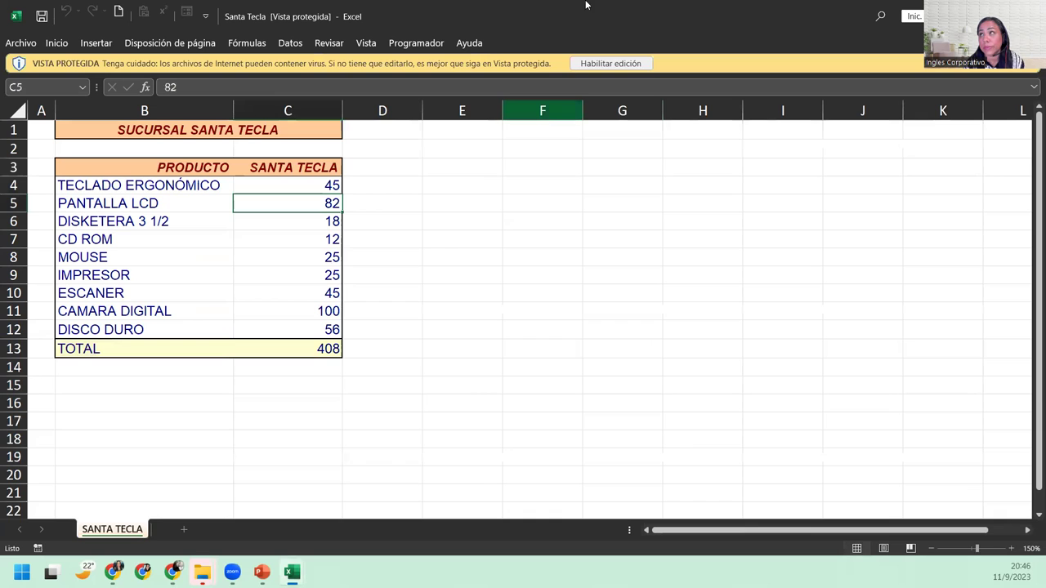
pyautogui.click(615, 63)
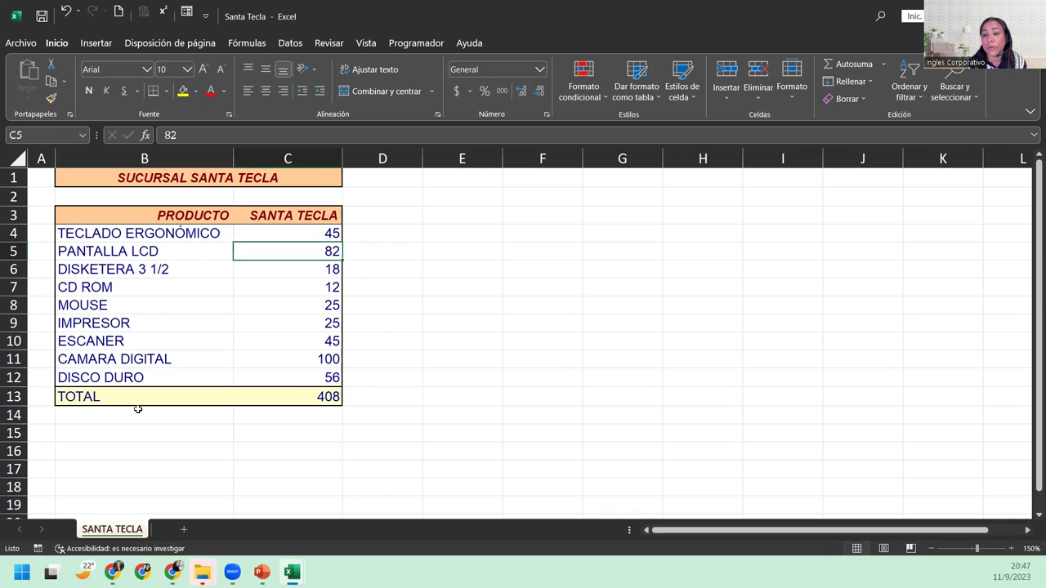
# Return to the empty Datos externos sheet of Práctica2 Sesión 15
pyautogui.moveTo(202, 572)
pyautogui.moveTo(292, 572)
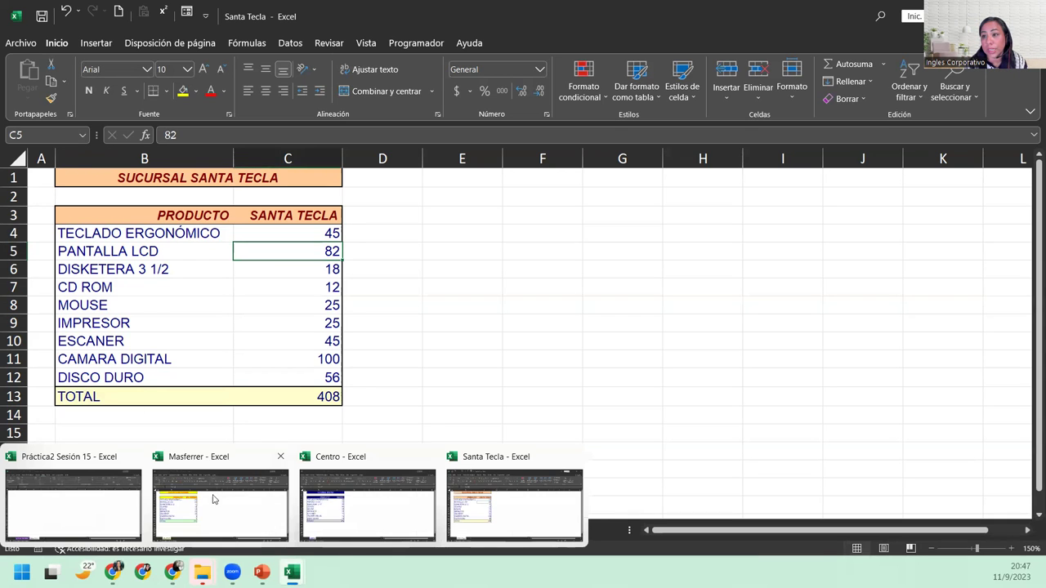
pyautogui.click(94, 515)
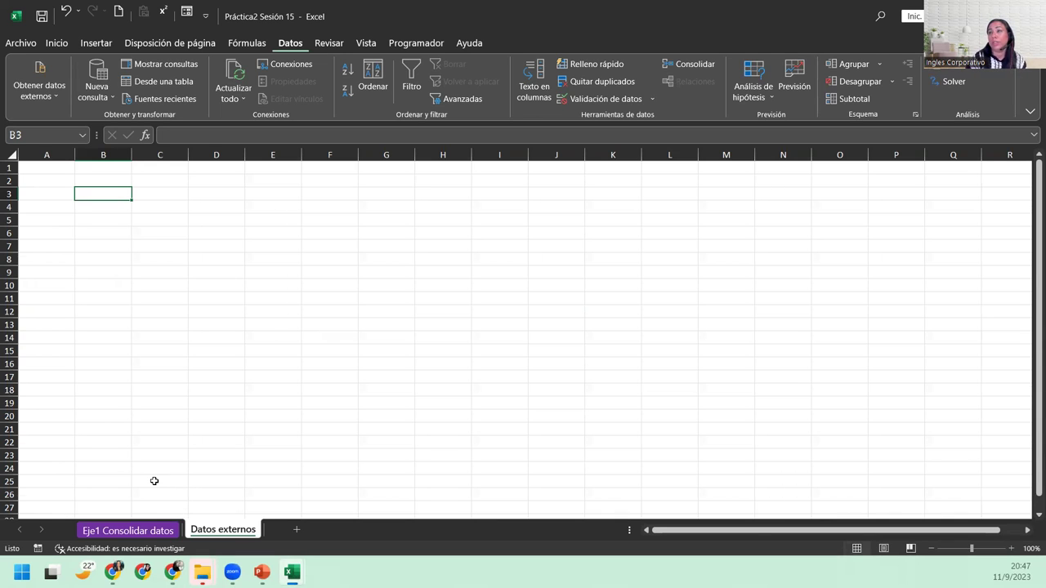
pyautogui.moveTo(201, 572)
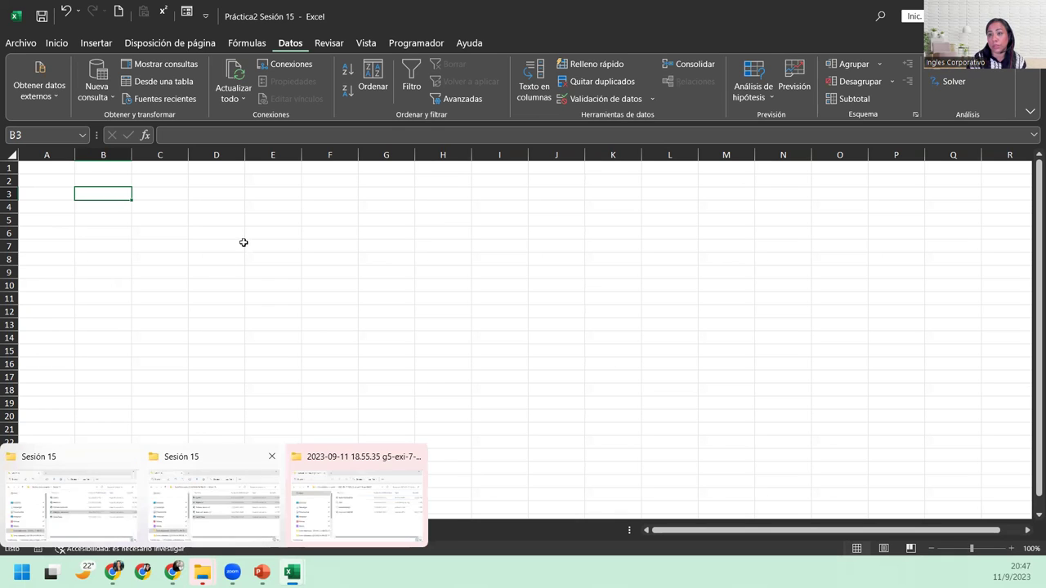
# Start a Consolidar on Datos externos using Suma and top-row labels, with no references yet
pyautogui.click(691, 63)
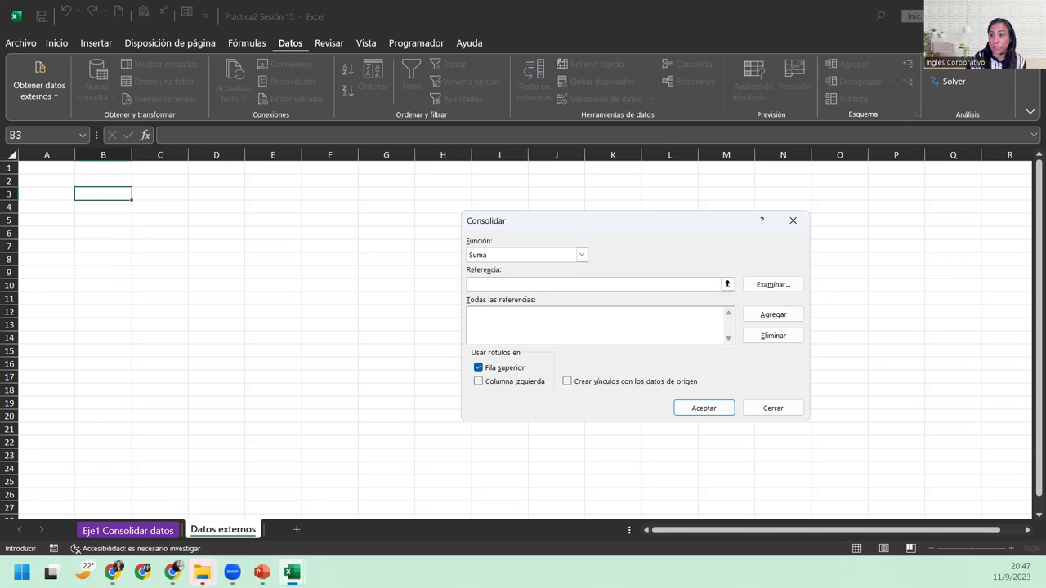
pyautogui.moveTo(291, 573)
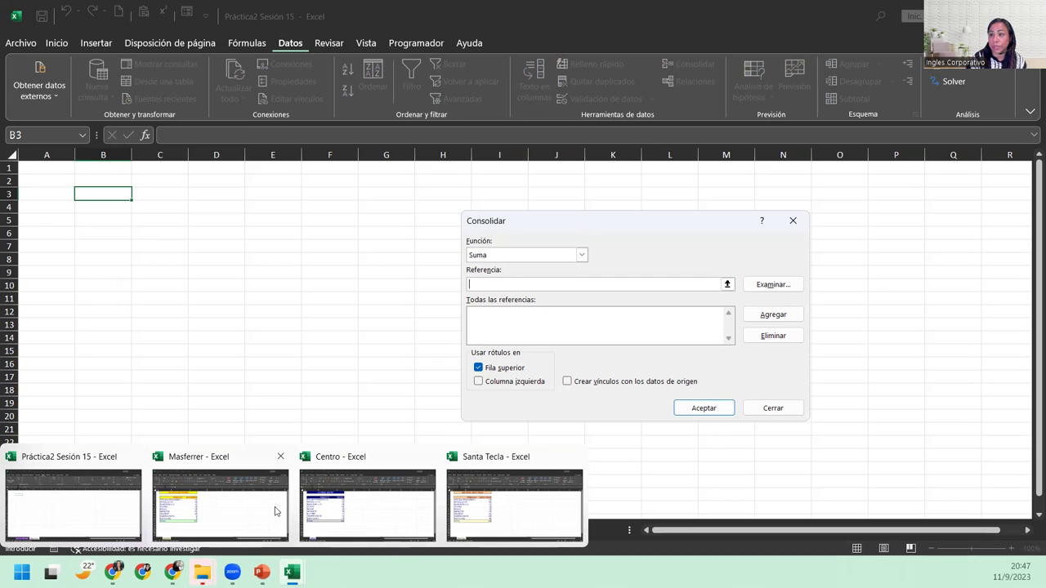
# Add the Masferrer workbook's B3:C13 range as a consolidation source
pyautogui.click(276, 511)
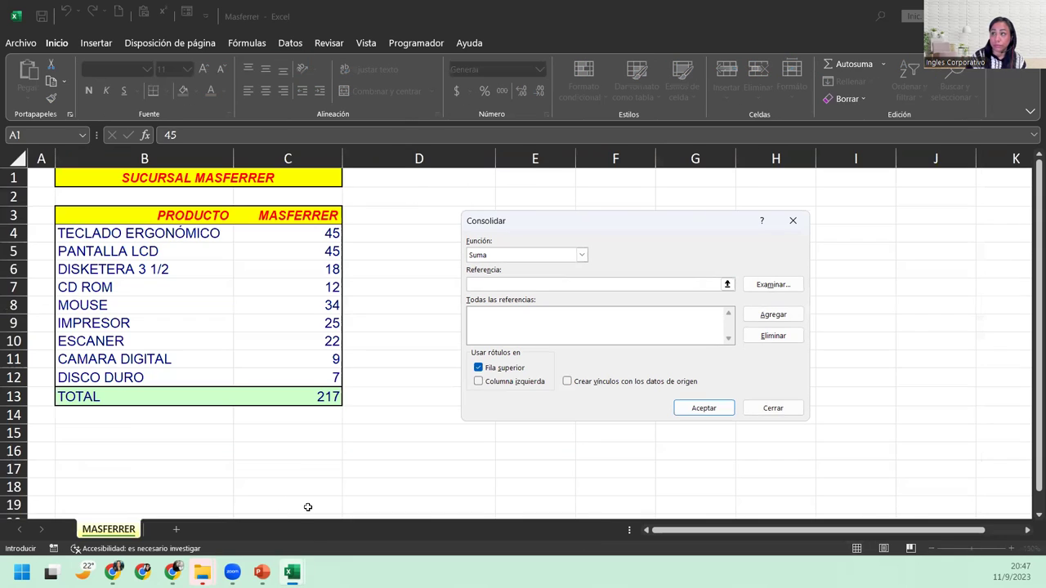
pyautogui.moveTo(82, 215); pyautogui.dragTo(287, 388)
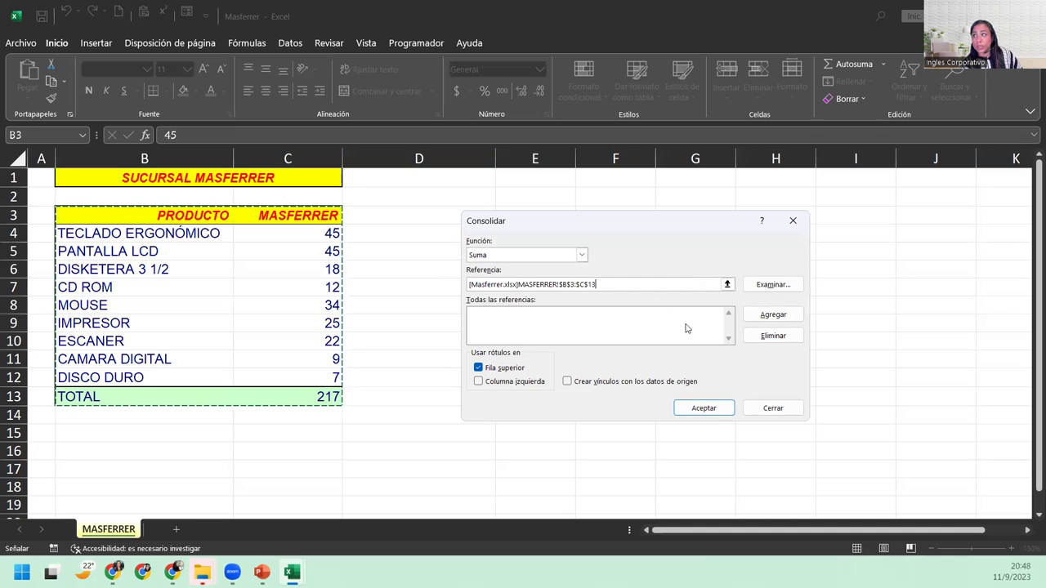
pyautogui.click(755, 318)
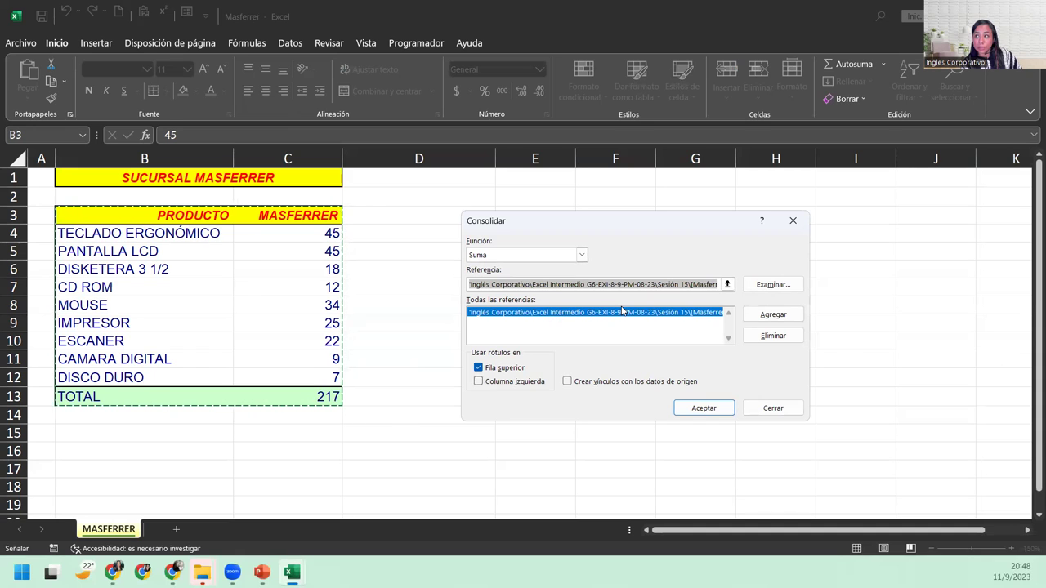
# Enable left-column labels and clear the Referencia box
pyautogui.click(479, 381)
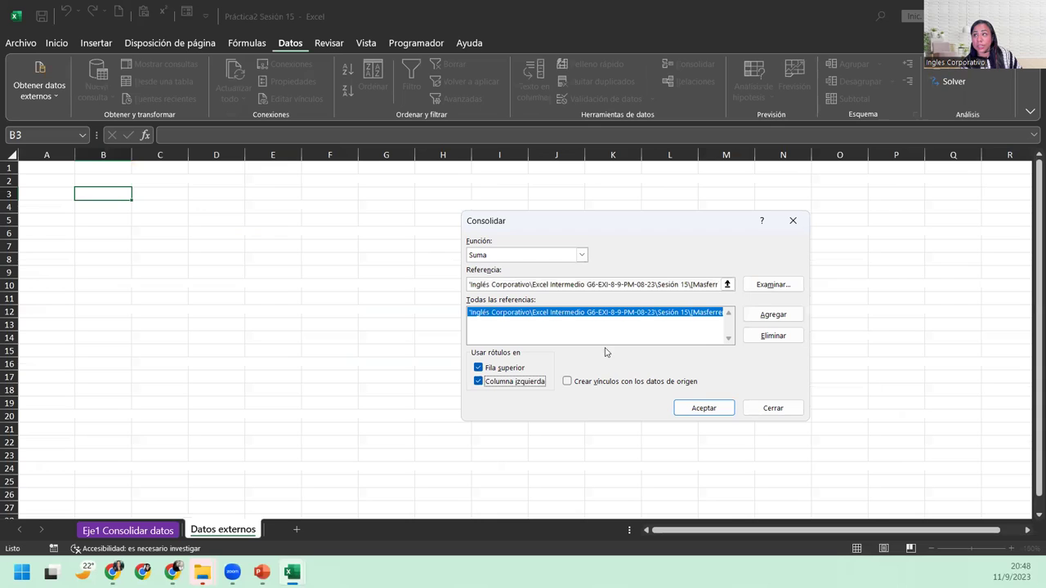
pyautogui.click(716, 285)
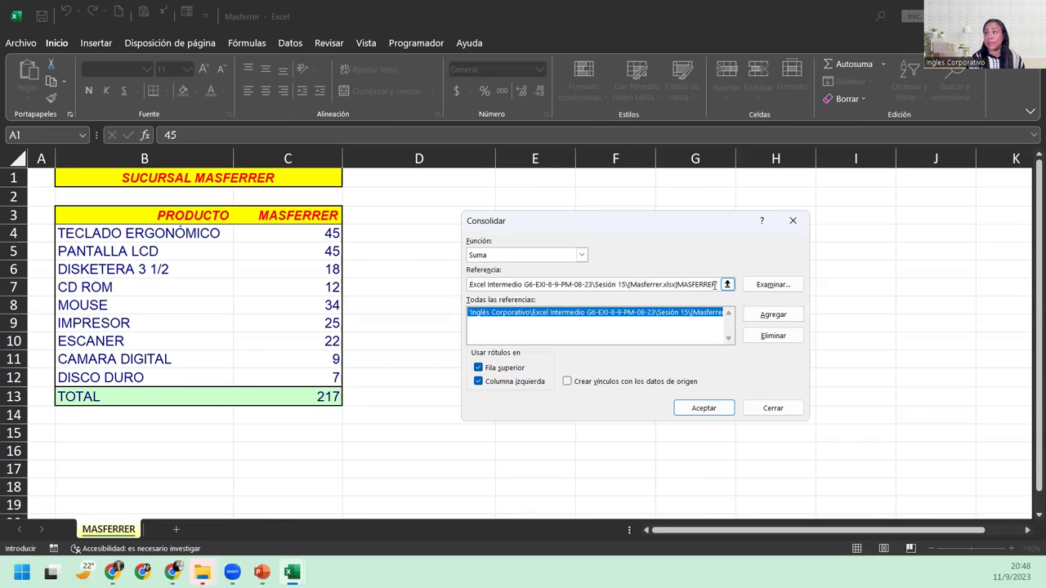
pyautogui.click(572, 312)
pyautogui.press('End')
pyautogui.press('BackSpace')
pyautogui.press('BackSpace')
pyautogui.press('BackSpace')
pyautogui.press('BackSpace')
pyautogui.press('BackSpace')
pyautogui.press('BackSpace')
pyautogui.press('BackSpace')
pyautogui.press('BackSpace')
pyautogui.press('BackSpace')
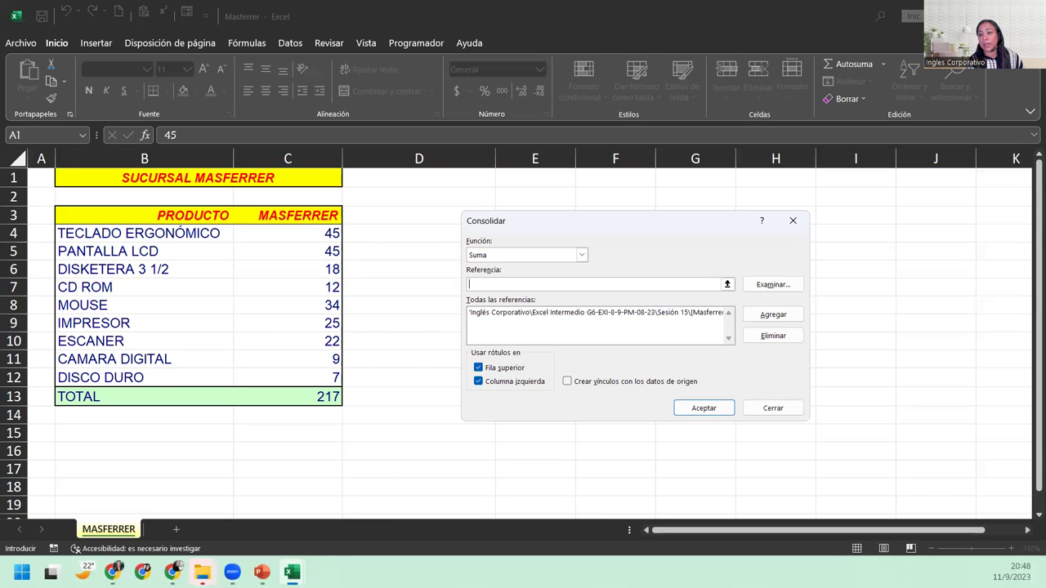
# Add Centro's B3:C13 range as a second source, then clear the Referencia box
pyautogui.moveTo(292, 572)
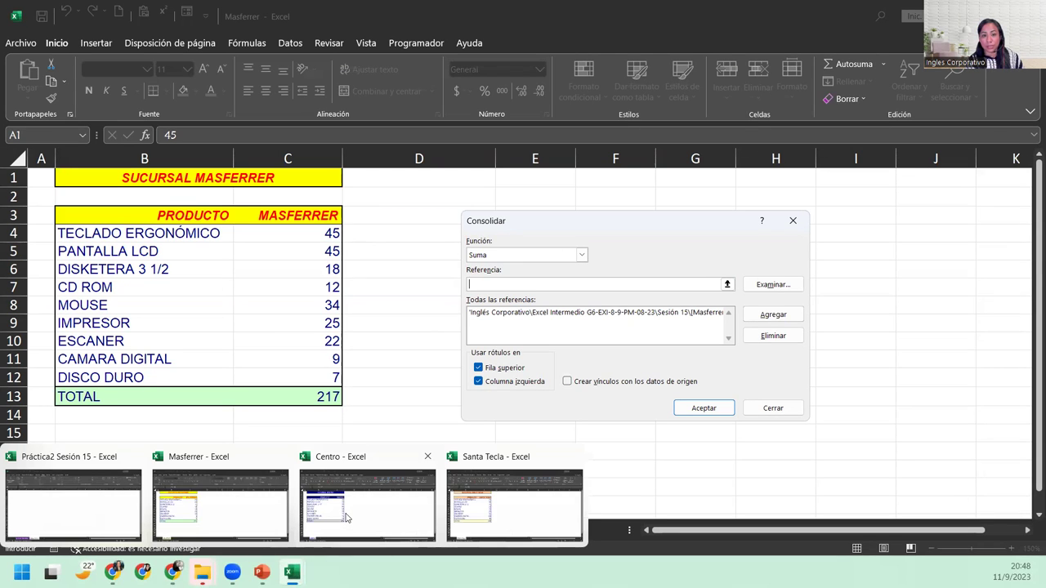
pyautogui.click(347, 518)
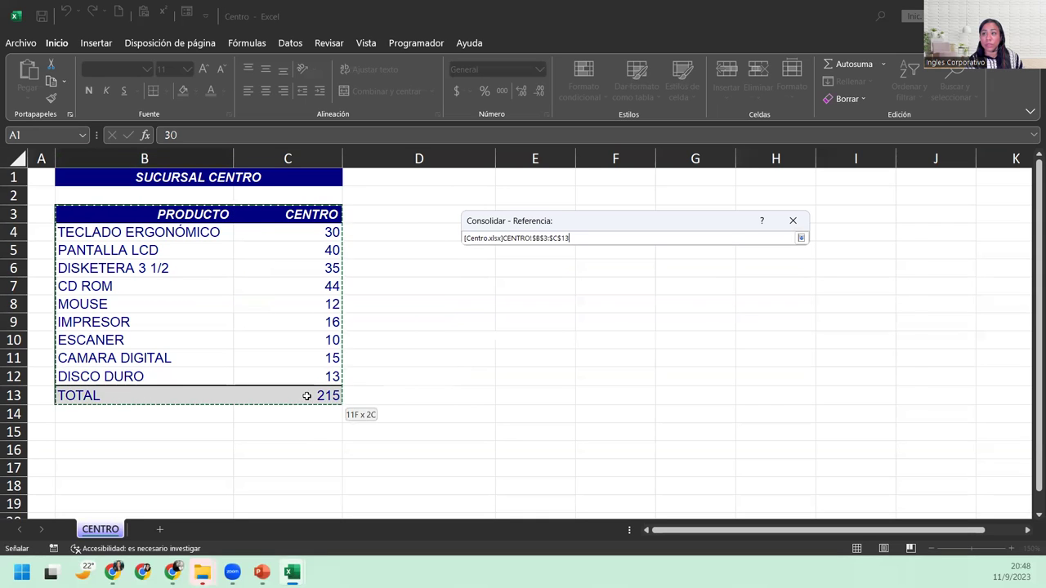
pyautogui.moveTo(91, 213); pyautogui.dragTo(311, 395)
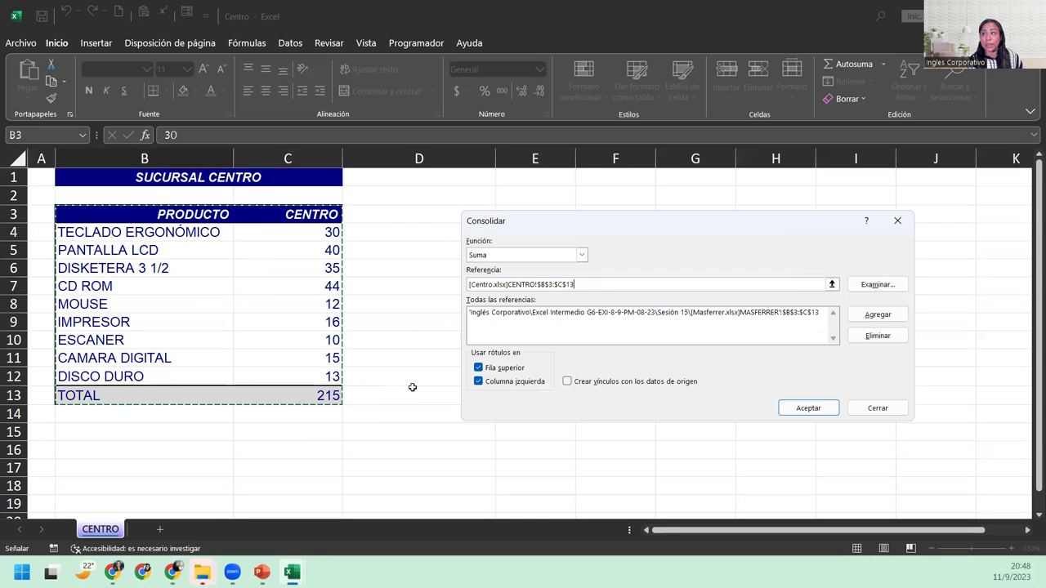
pyautogui.click(874, 314)
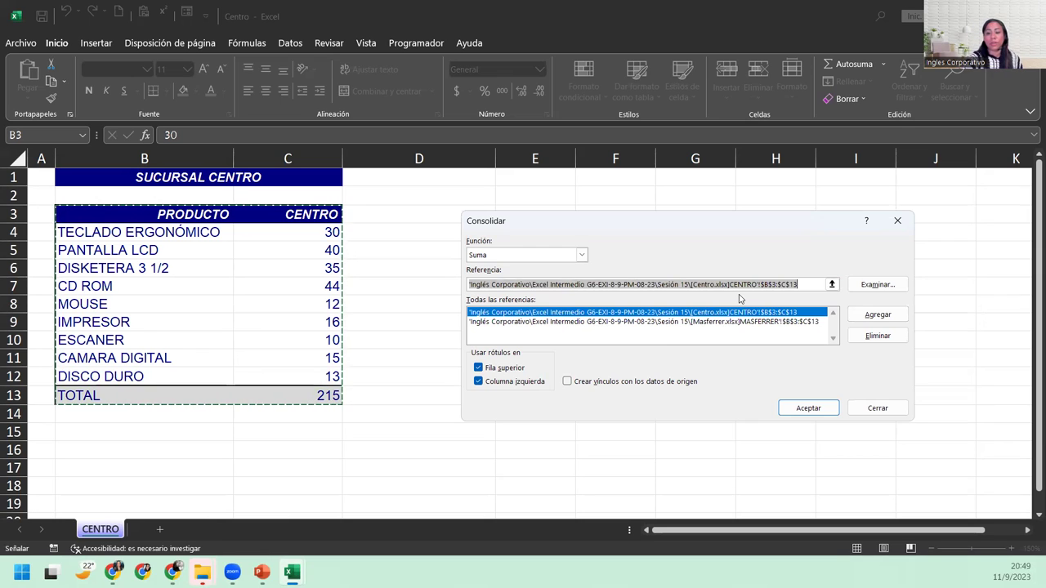
pyautogui.press('Delete')
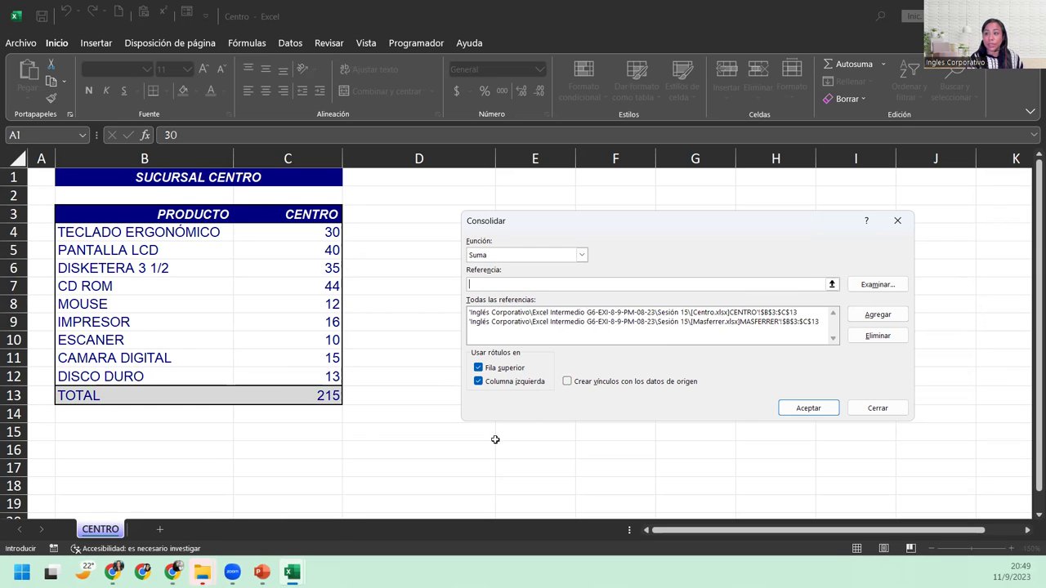
pyautogui.moveTo(261, 572)
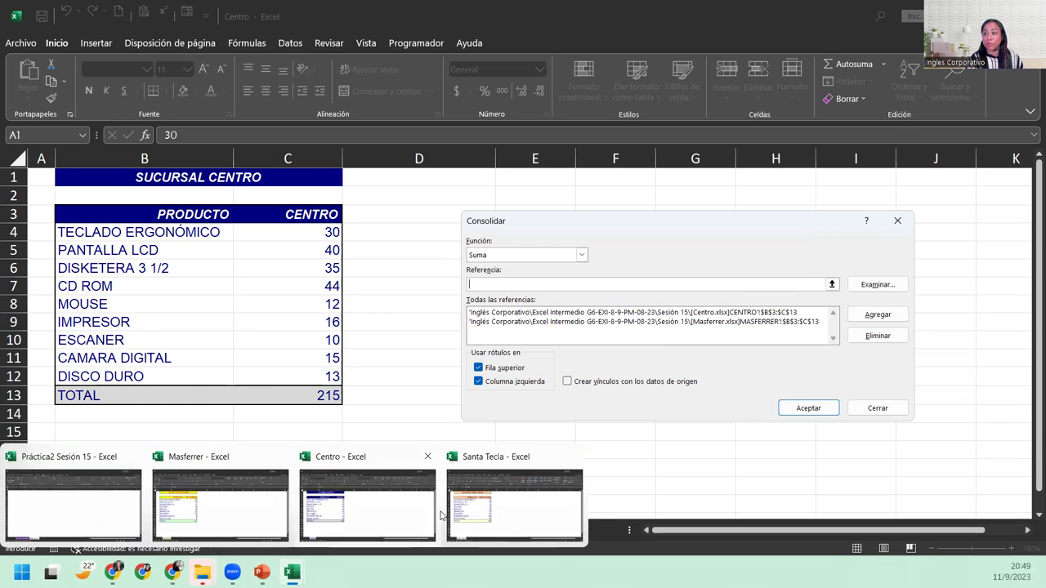
# Add Santa Tecla's B3:C13 range, making three branch references in Consolidar
pyautogui.click(488, 508)
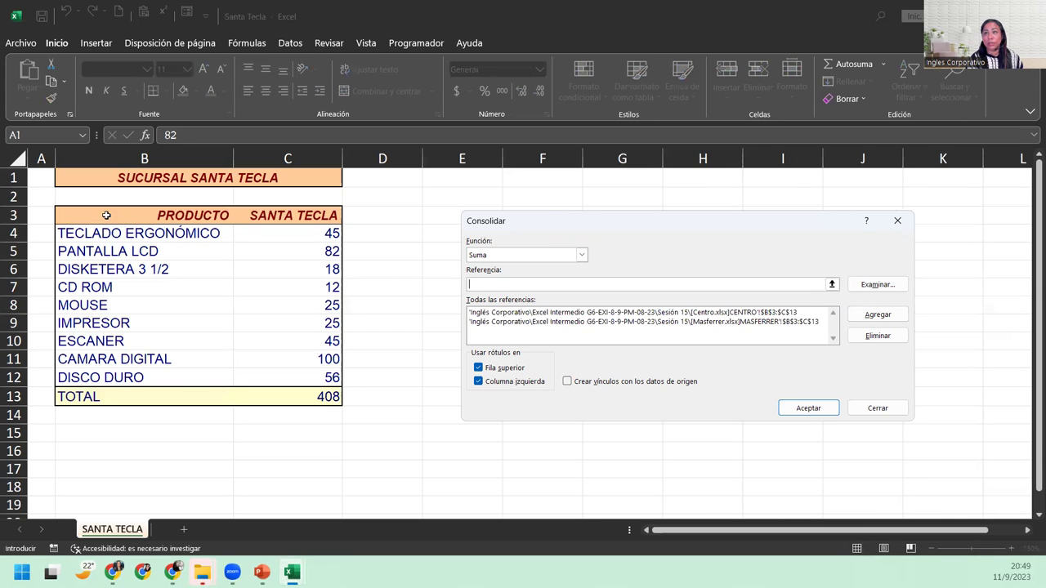
pyautogui.moveTo(106, 215); pyautogui.dragTo(286, 394)
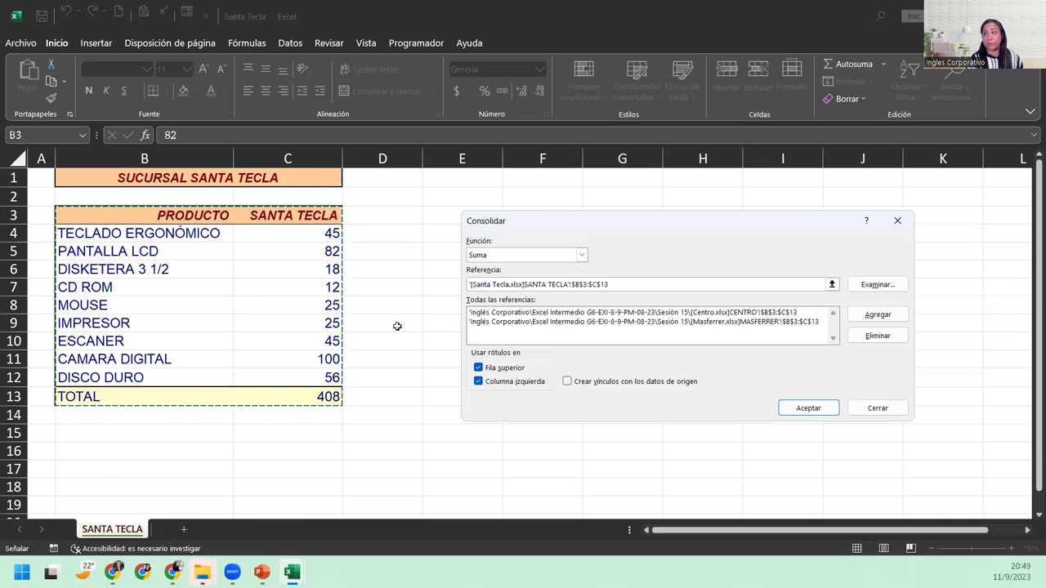
pyautogui.click(877, 314)
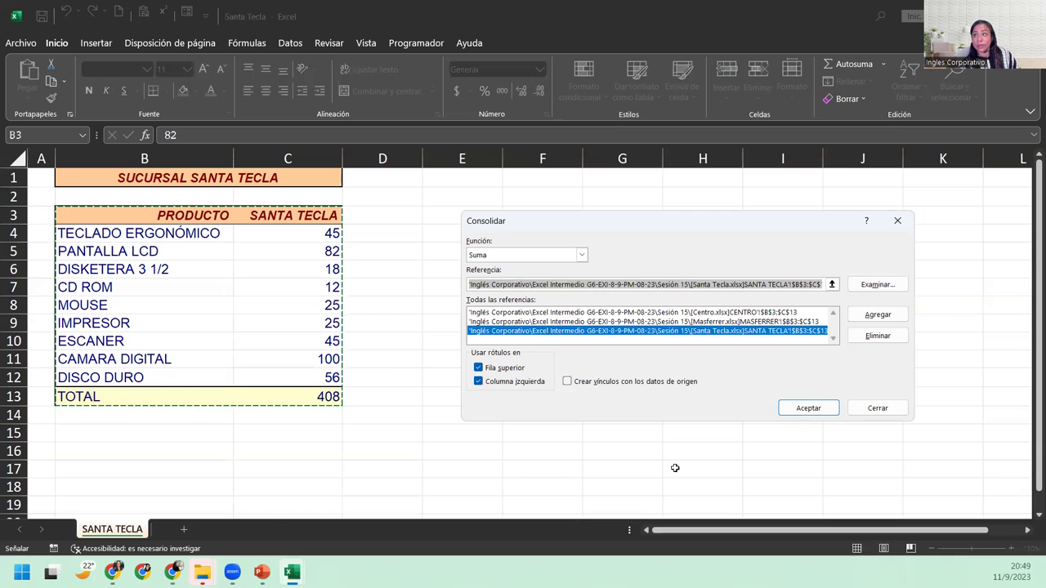
# Run the consolidation and autofit column B on Datos externos to fit product names
pyautogui.click(803, 410)
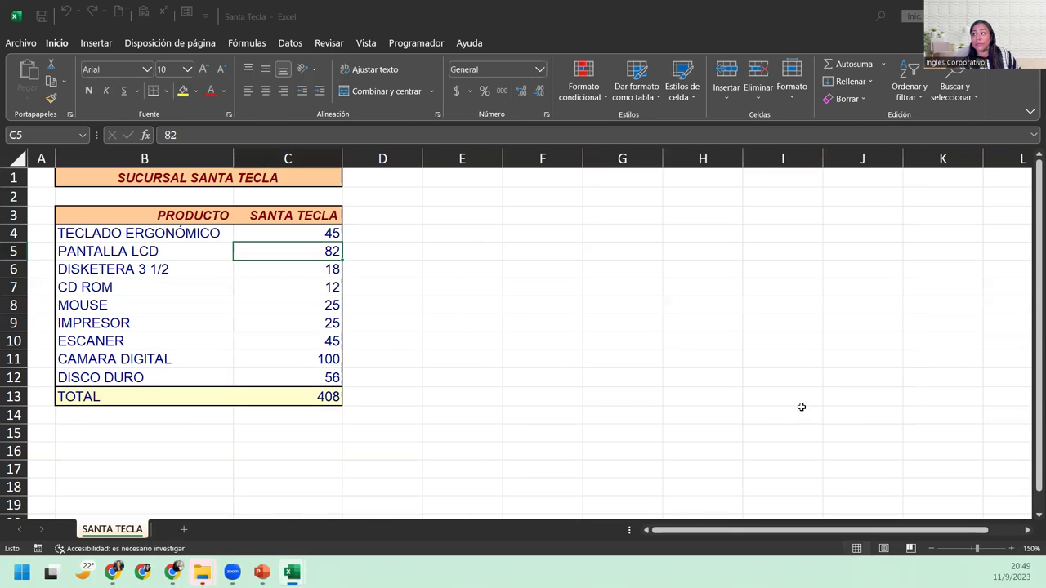
pyautogui.moveTo(287, 570)
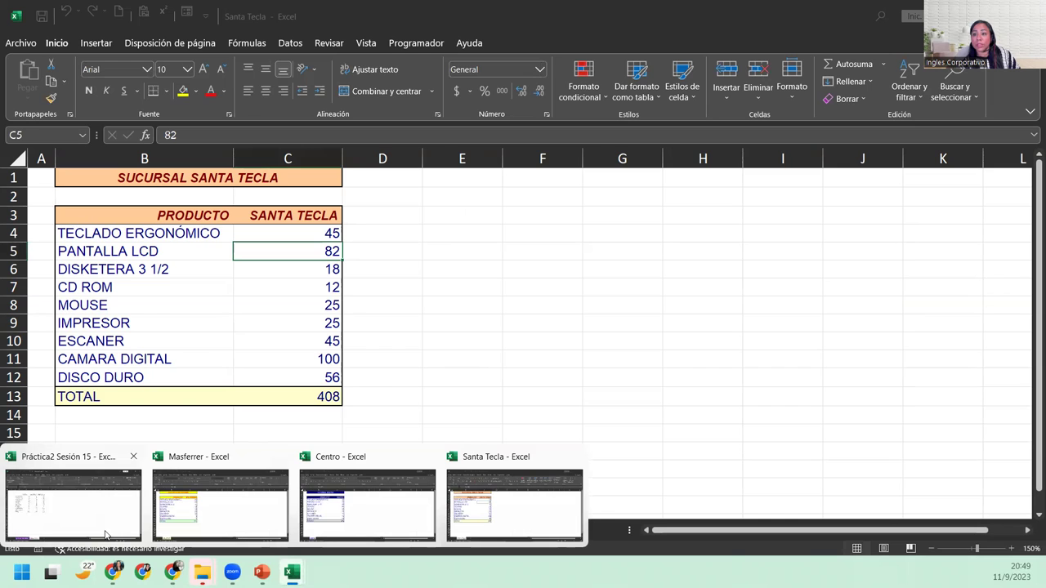
pyautogui.click(106, 535)
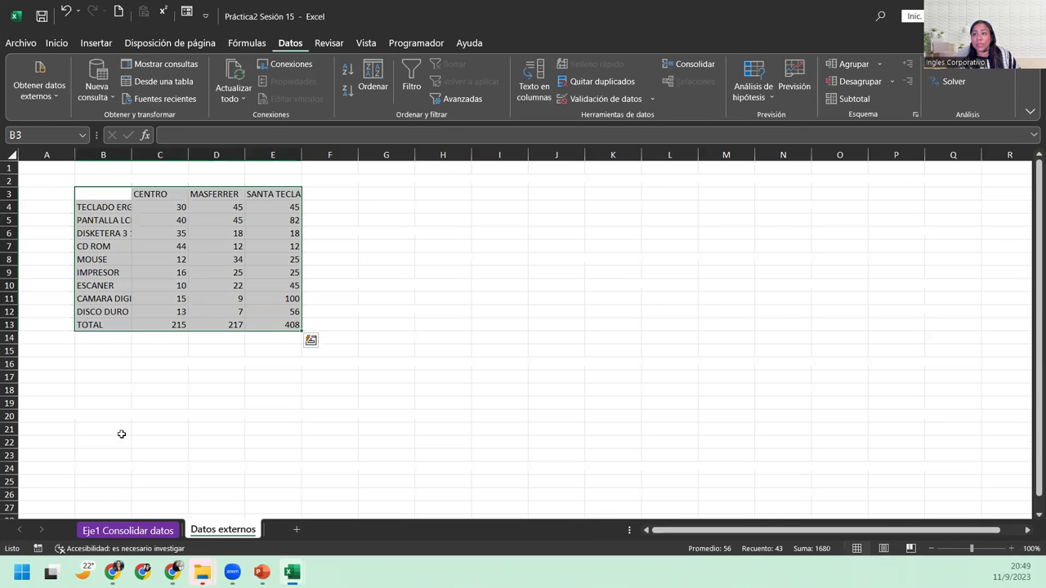
pyautogui.click(125, 204)
pyautogui.doubleClick(131, 155)
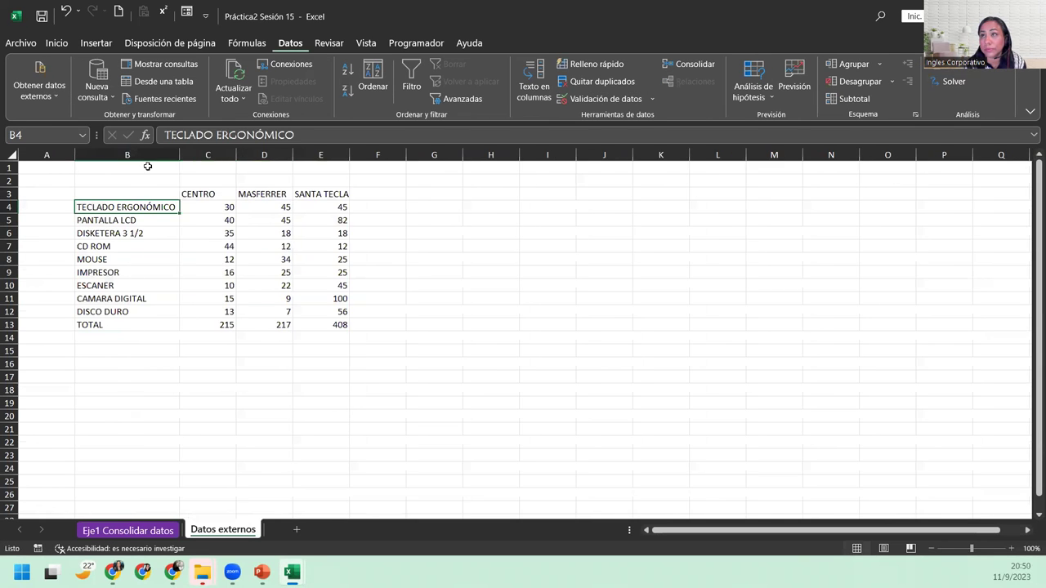
# Check the consolidated product values per branch, including totals 215, 217 and 408
pyautogui.click(209, 206)
pyautogui.click(252, 206)
pyautogui.click(308, 211)
pyautogui.click(311, 221)
pyautogui.click(262, 222)
pyautogui.click(196, 222)
pyautogui.click(196, 230)
pyautogui.click(252, 233)
pyautogui.click(322, 244)
pyautogui.click(309, 272)
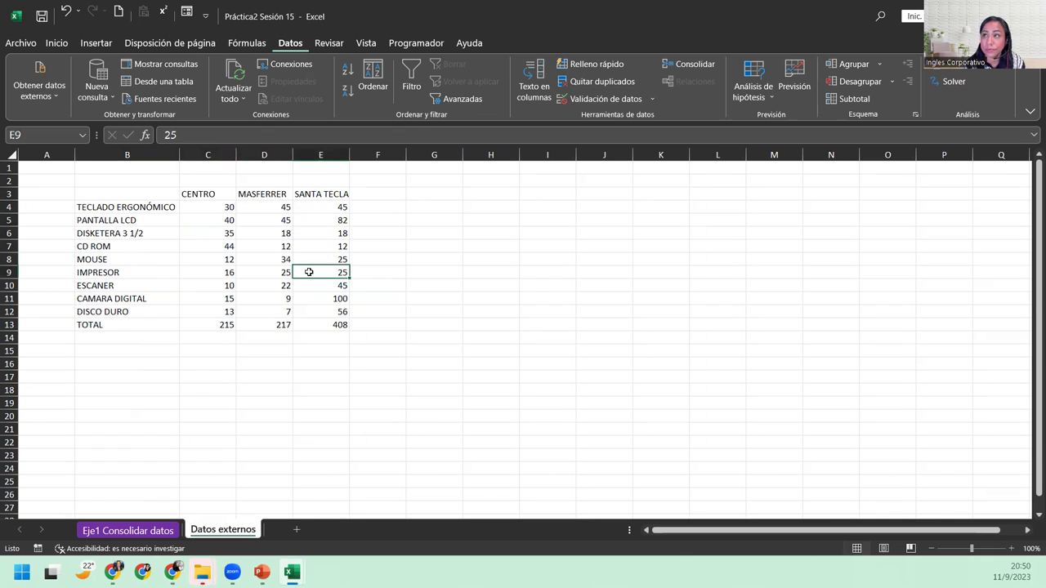
pyautogui.click(304, 320)
pyautogui.click(262, 324)
pyautogui.click(225, 325)
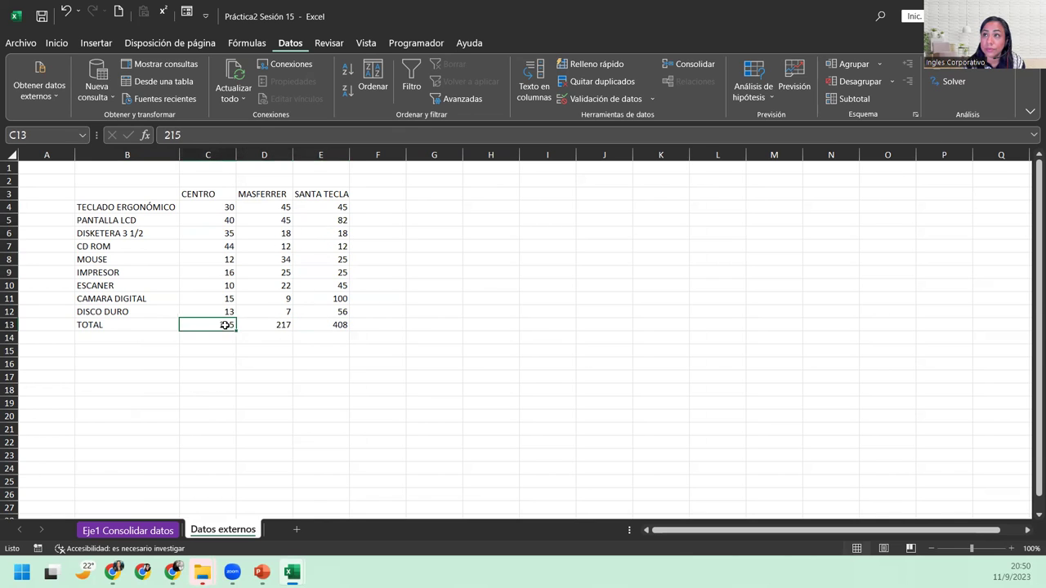
pyautogui.click(175, 205)
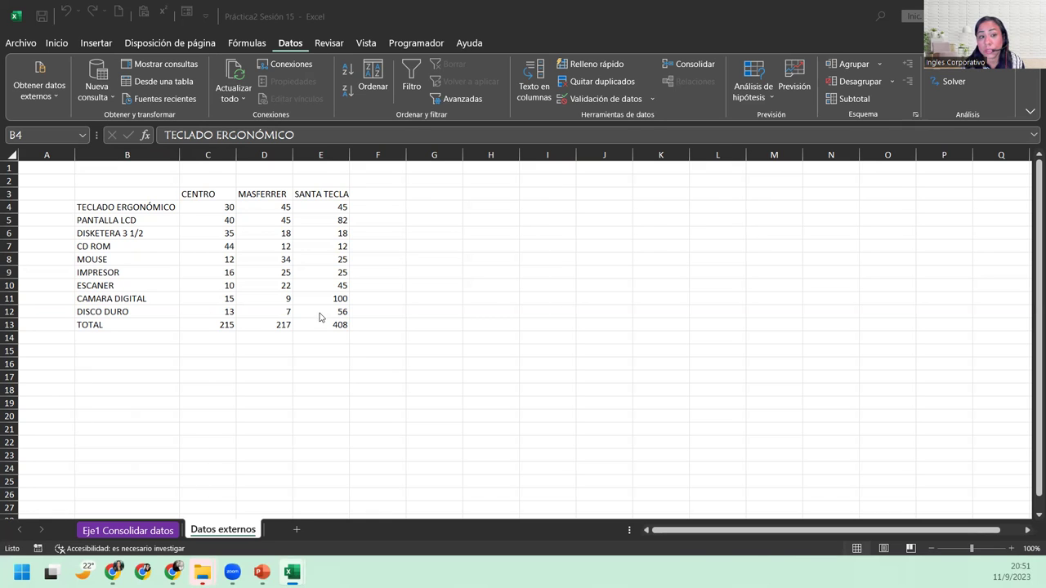
# Rename the Masferrer workbook's C3 heading from MASFERRER to Venta
pyautogui.click(475, 191)
pyautogui.click(107, 375)
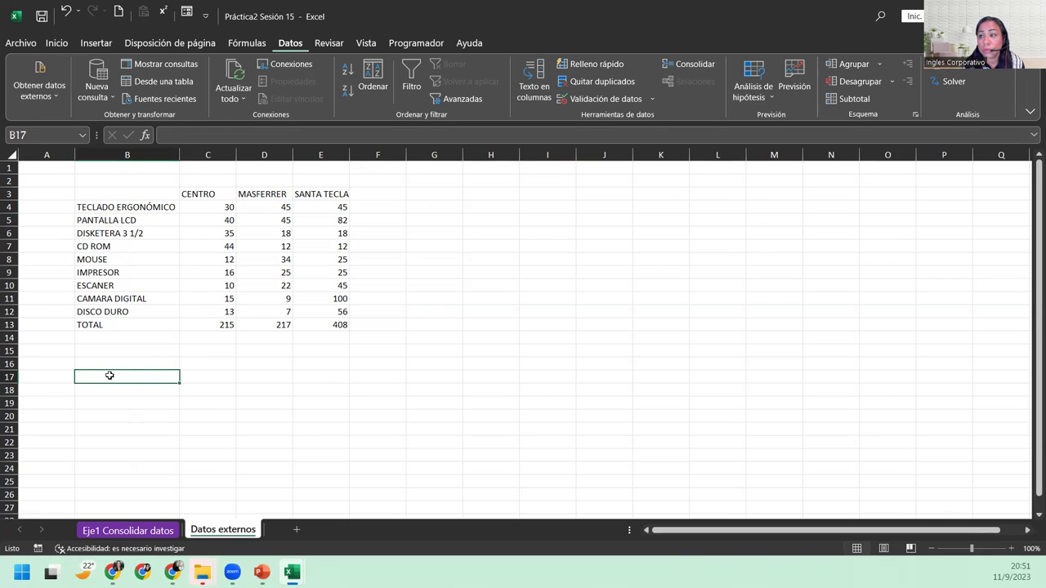
pyautogui.moveTo(283, 570)
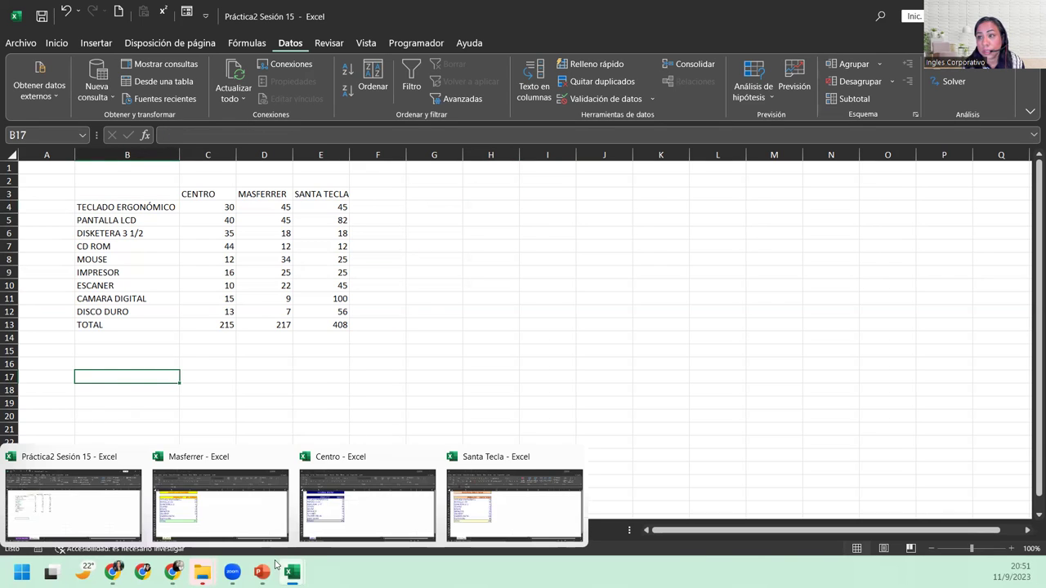
pyautogui.click(260, 513)
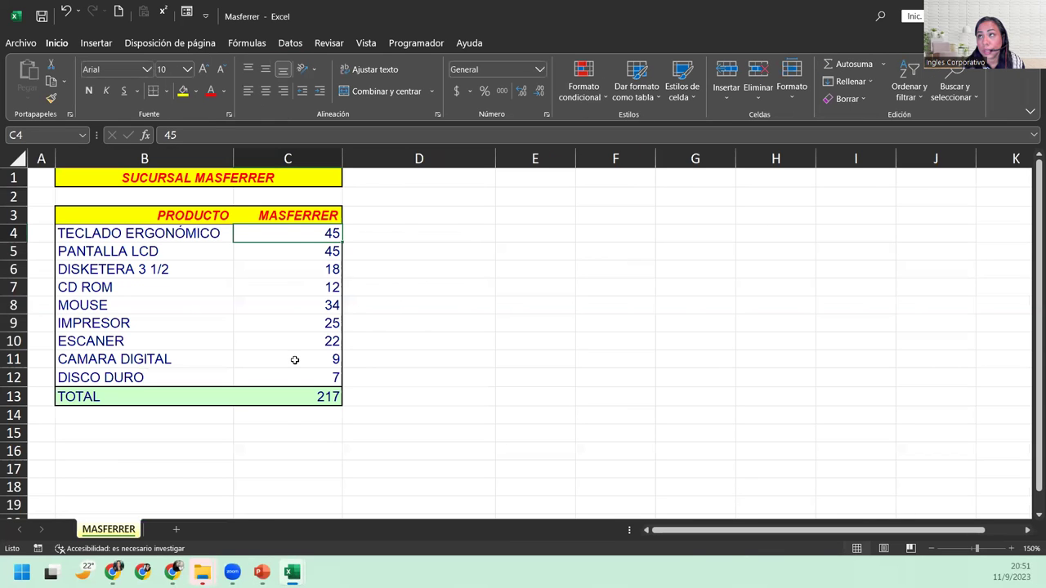
pyautogui.click(293, 214)
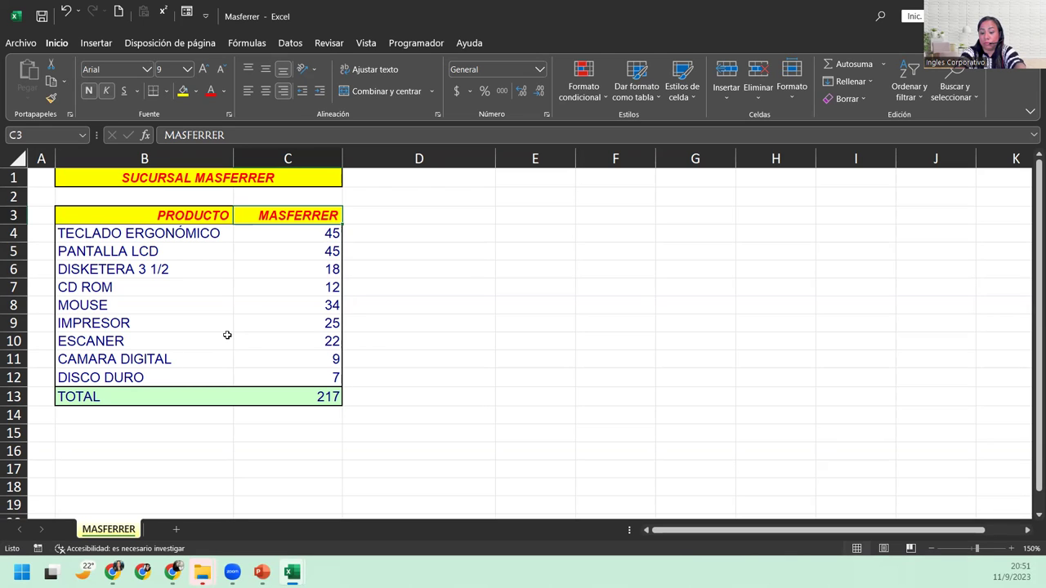
pyautogui.write('e')
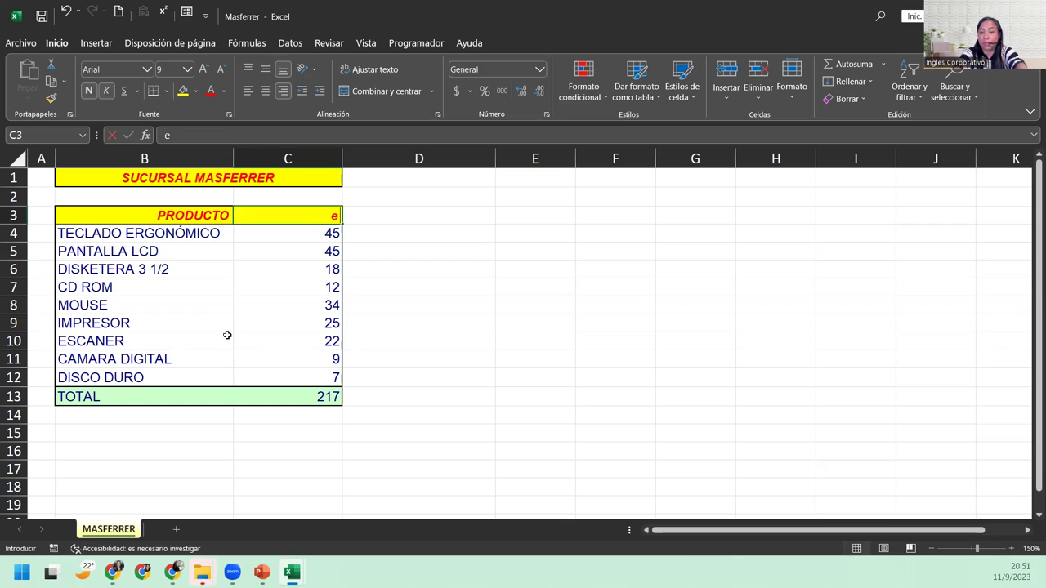
pyautogui.write('nt')
pyautogui.press('BackSpace')
pyautogui.press('BackSpace')
pyautogui.press('BackSpace')
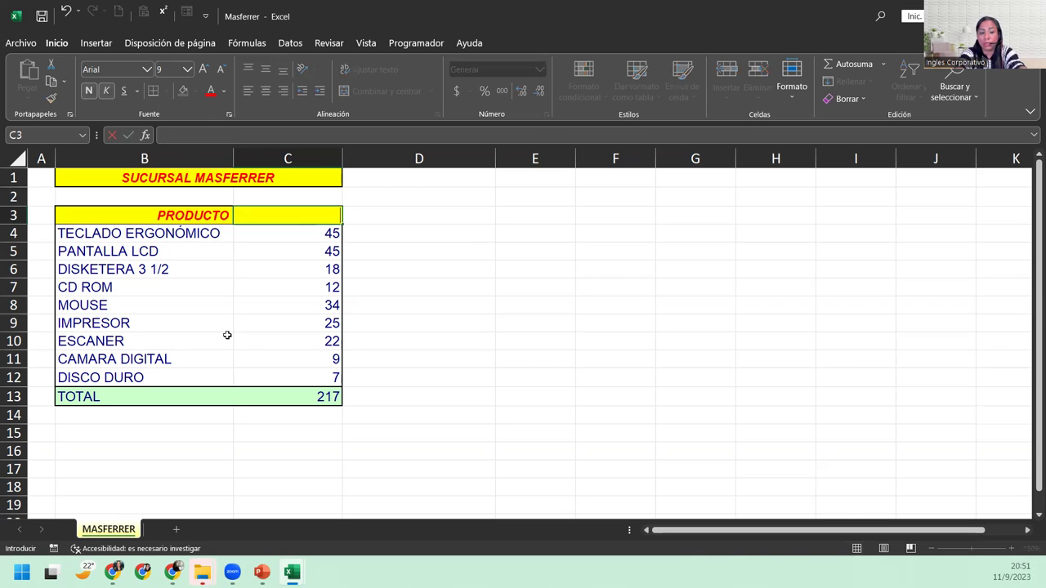
pyautogui.write('Venta')
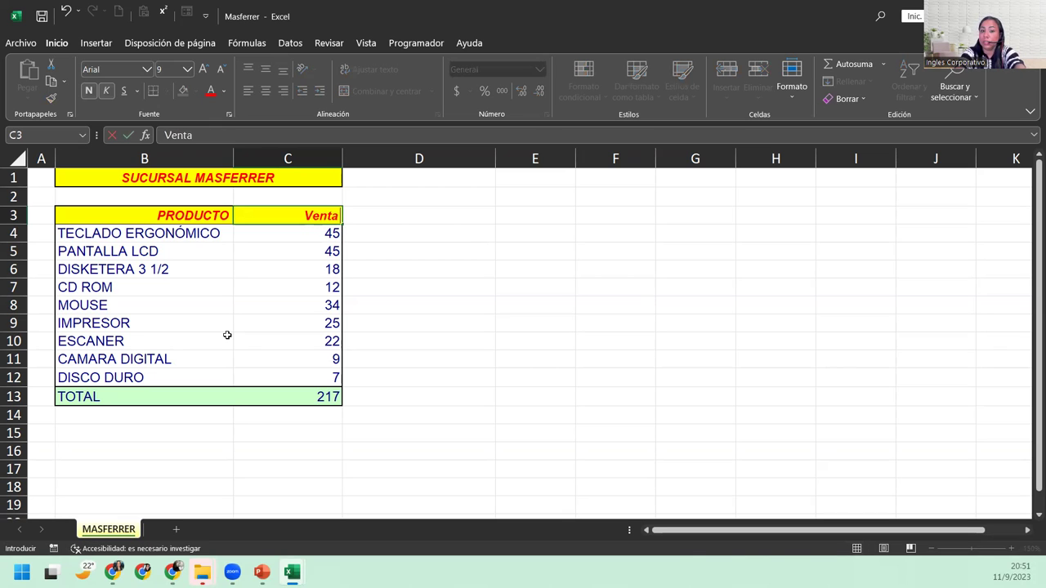
pyautogui.press('Return')
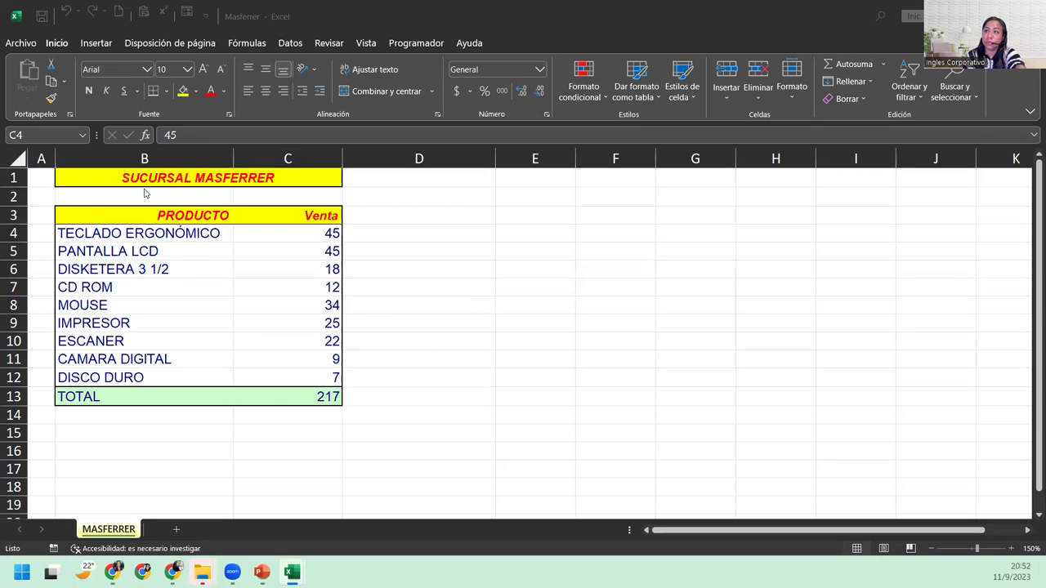
# Change the Centro workbook's C3 heading from CENTRO to VENTA
pyautogui.moveTo(291, 571)
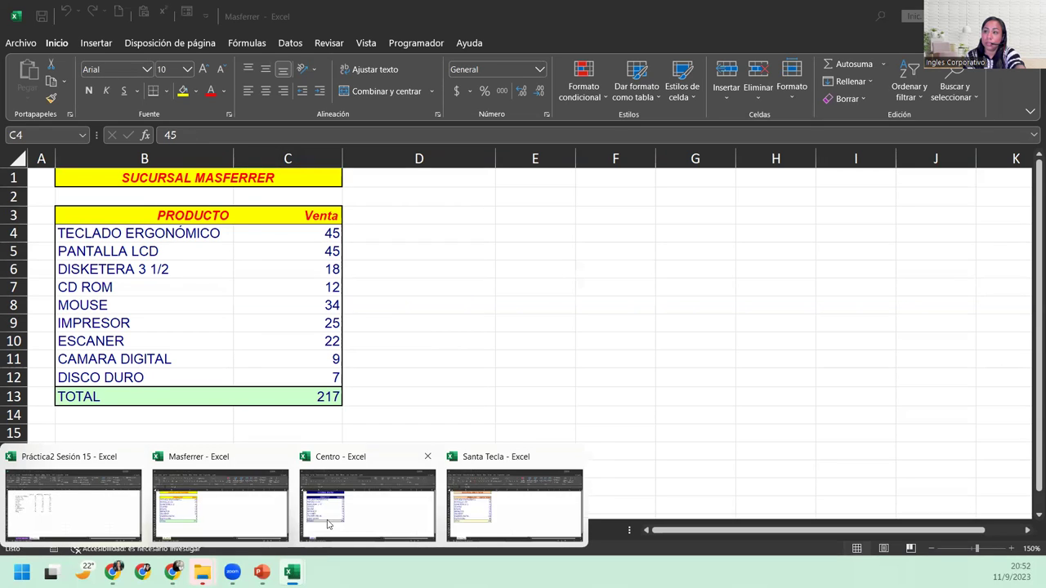
pyautogui.click(335, 484)
pyautogui.click(281, 212)
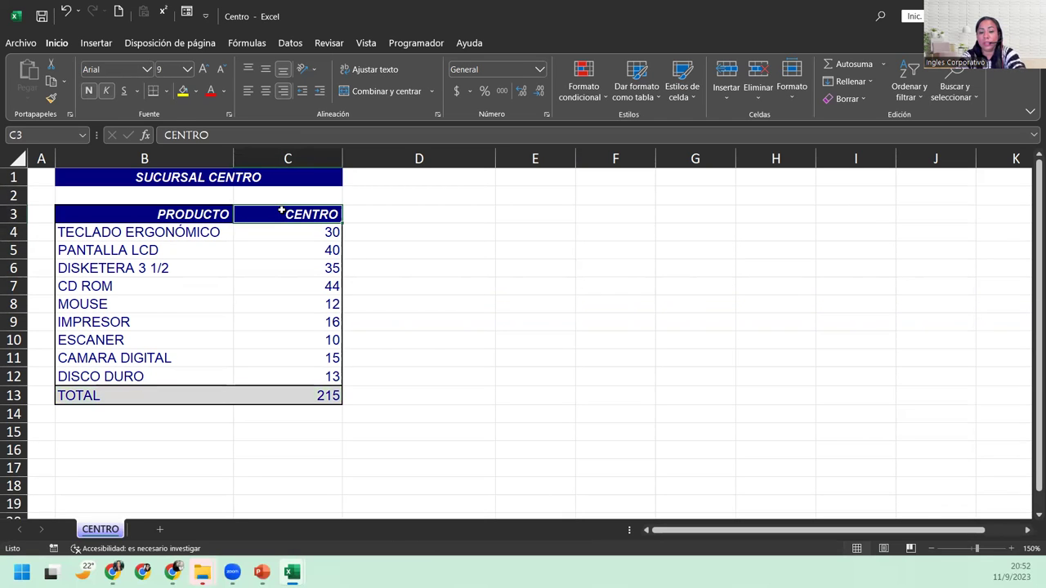
pyautogui.write('VENTA')
pyautogui.press('Return')
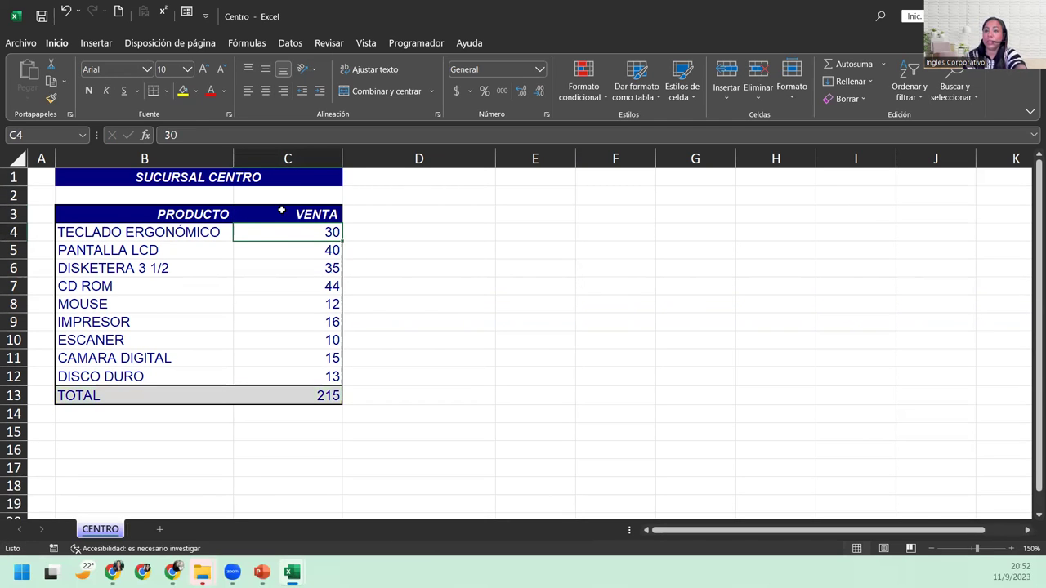
# Change the Santa Tecla workbook's C3 heading from SANTA TECLA to VENTA
pyautogui.moveTo(113, 572)
pyautogui.moveTo(292, 572)
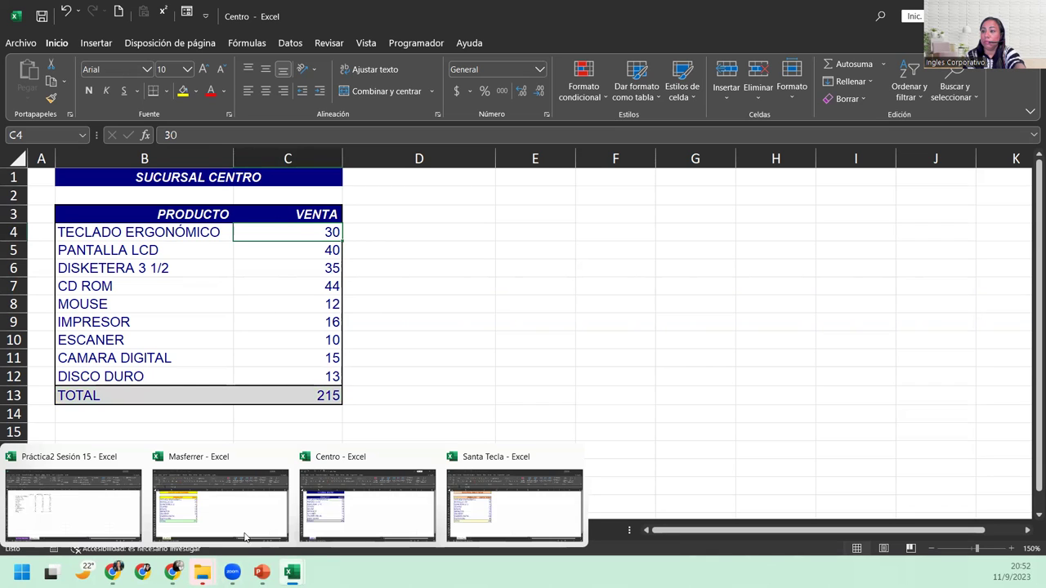
pyautogui.click(183, 510)
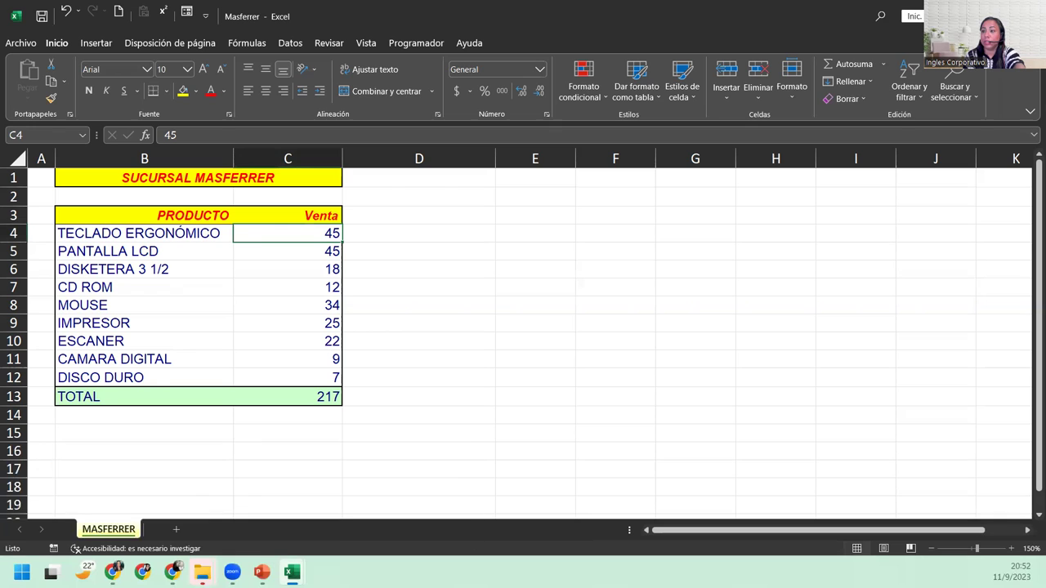
pyautogui.click(476, 514)
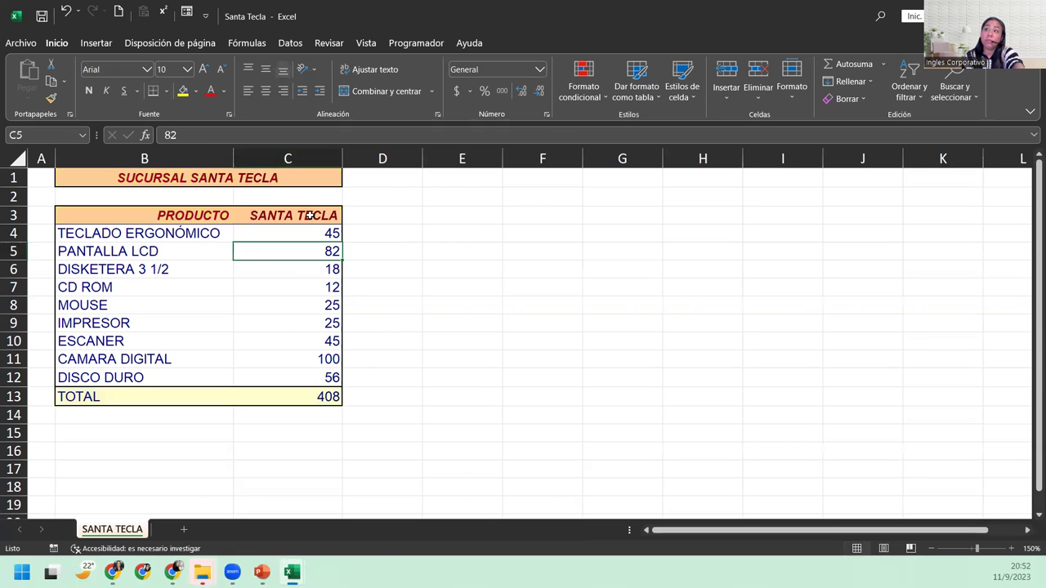
pyautogui.click(311, 215)
pyautogui.write('VENTAS')
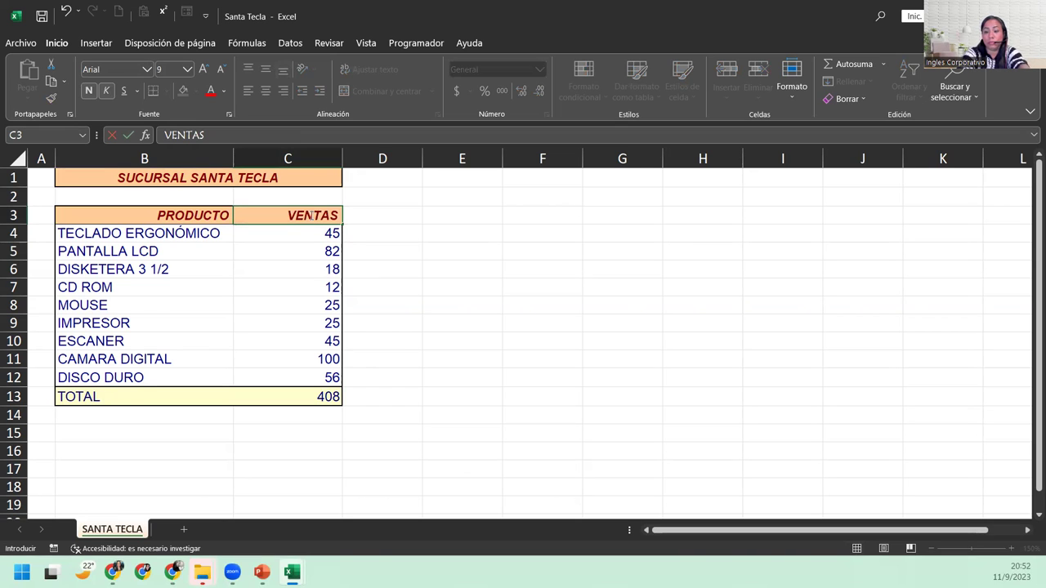
pyautogui.press('BackSpace')
pyautogui.press('Return')
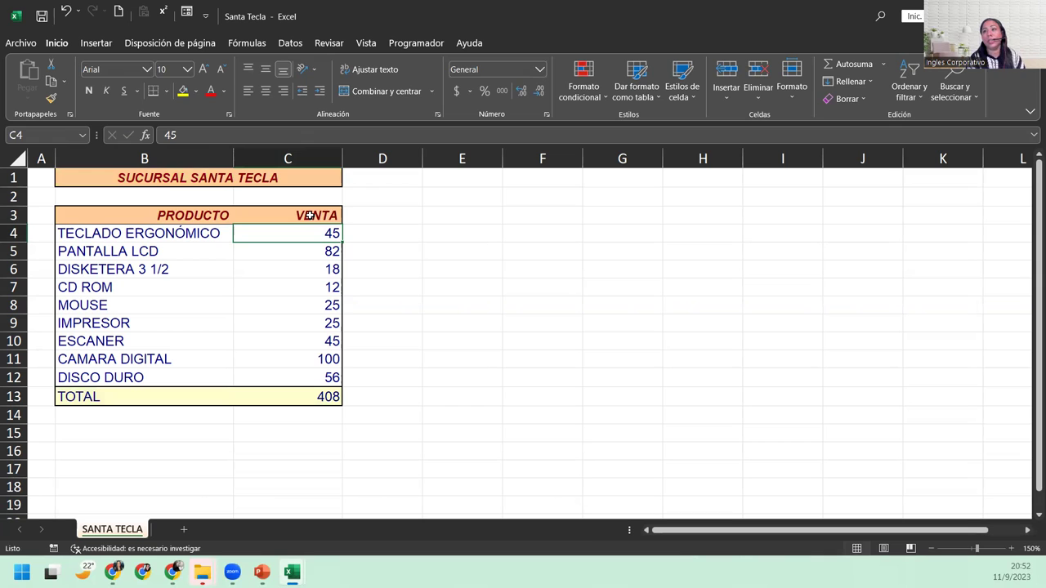
# Consolidate the three branch references with Suma at B17 of Datos externos, totalling 840
pyautogui.moveTo(292, 572)
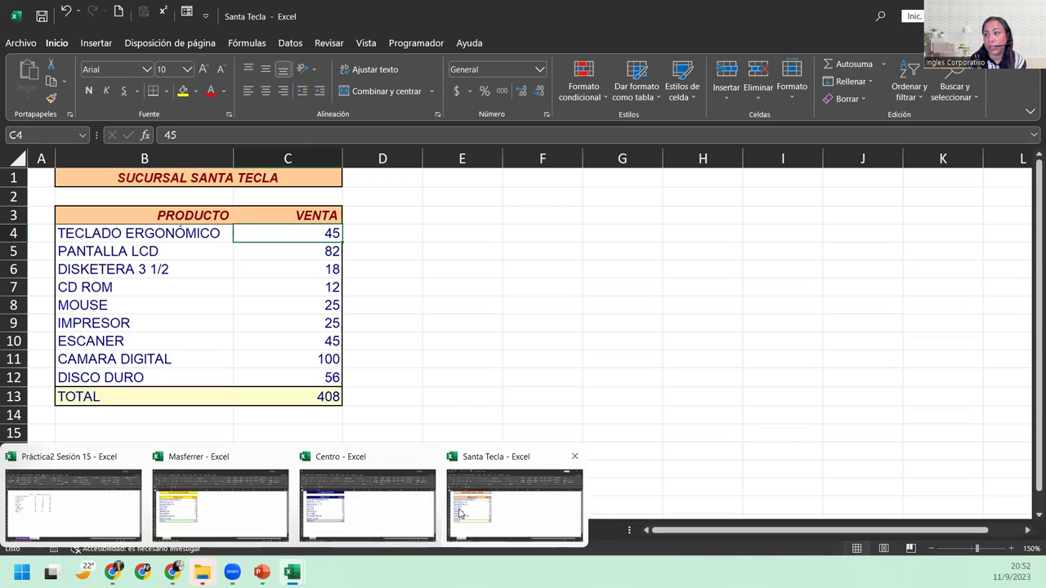
pyautogui.click(131, 513)
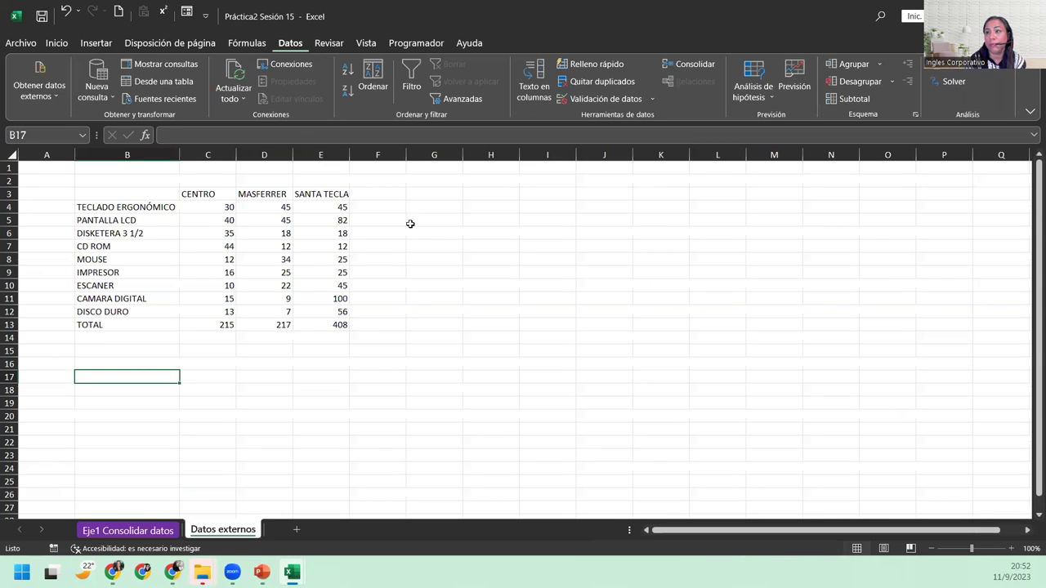
pyautogui.click(673, 66)
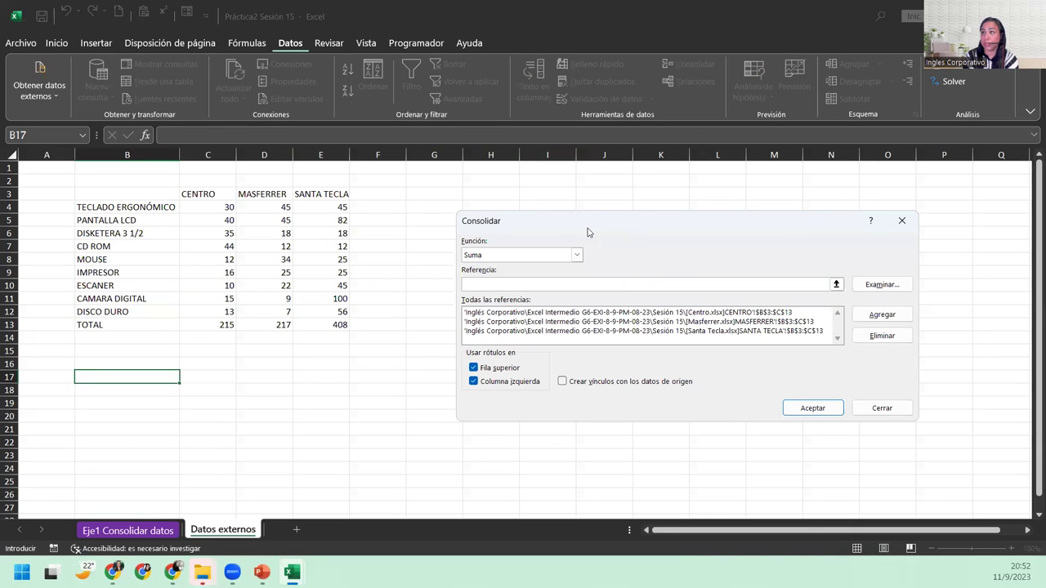
pyautogui.click(802, 409)
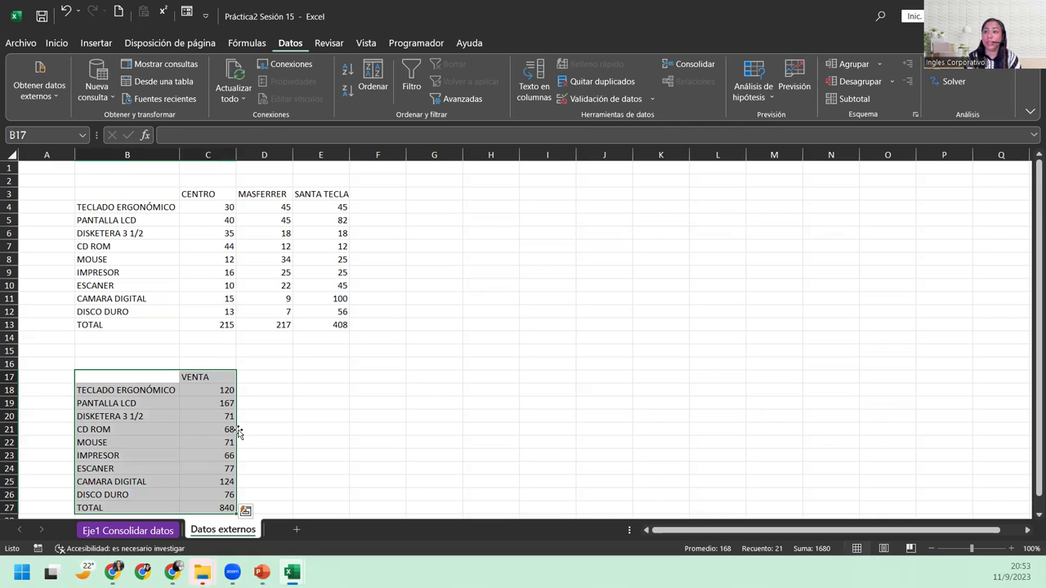
pyautogui.scroll(-1, 210, 415)
pyautogui.click(205, 391)
pyautogui.click(206, 346)
pyautogui.click(201, 362)
pyautogui.click(199, 381)
pyautogui.click(200, 400)
pyautogui.click(200, 429)
pyautogui.click(204, 455)
pyautogui.click(205, 467)
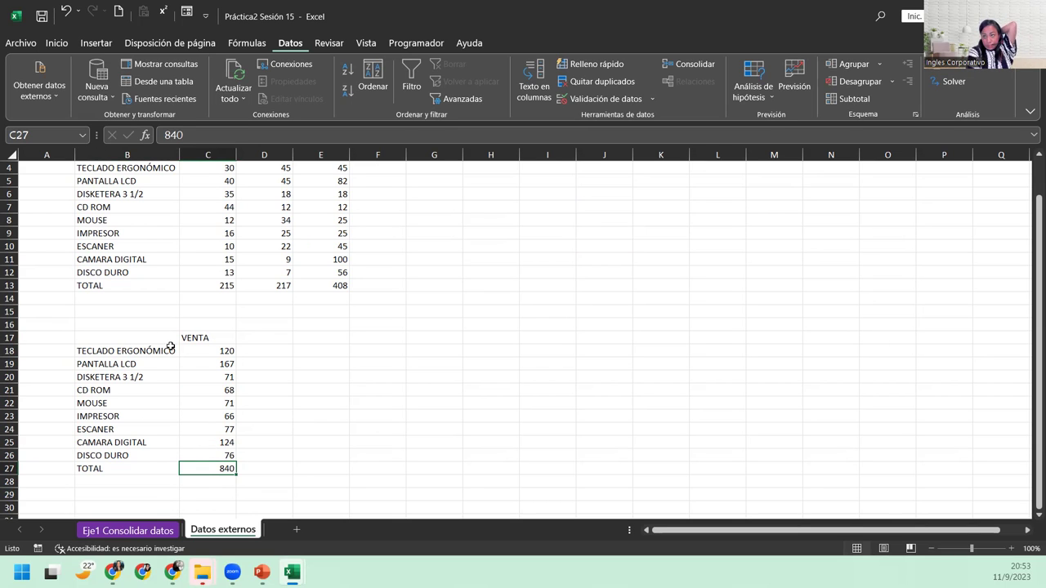
pyautogui.click(196, 350)
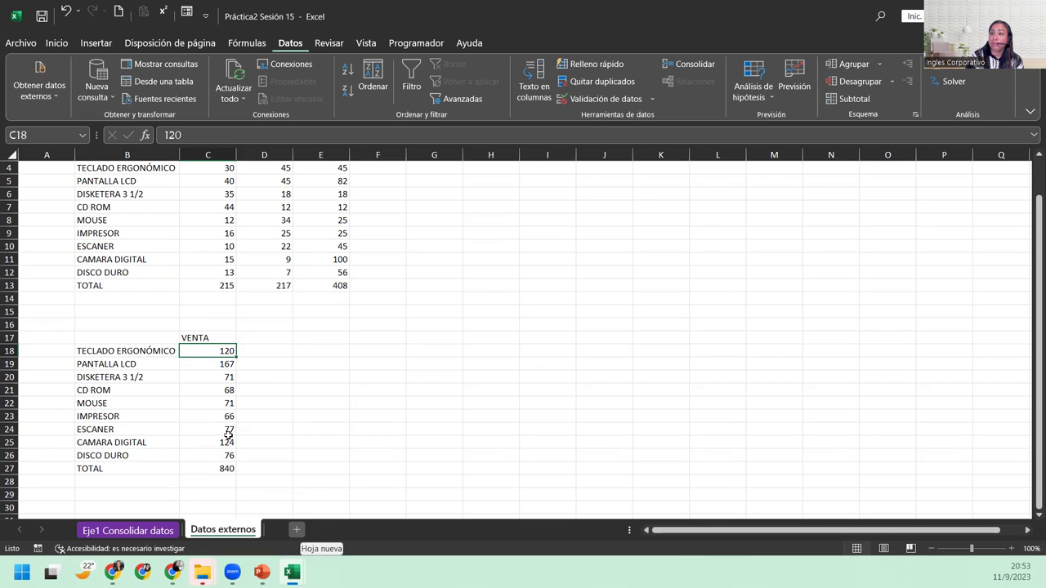
pyautogui.click(338, 348)
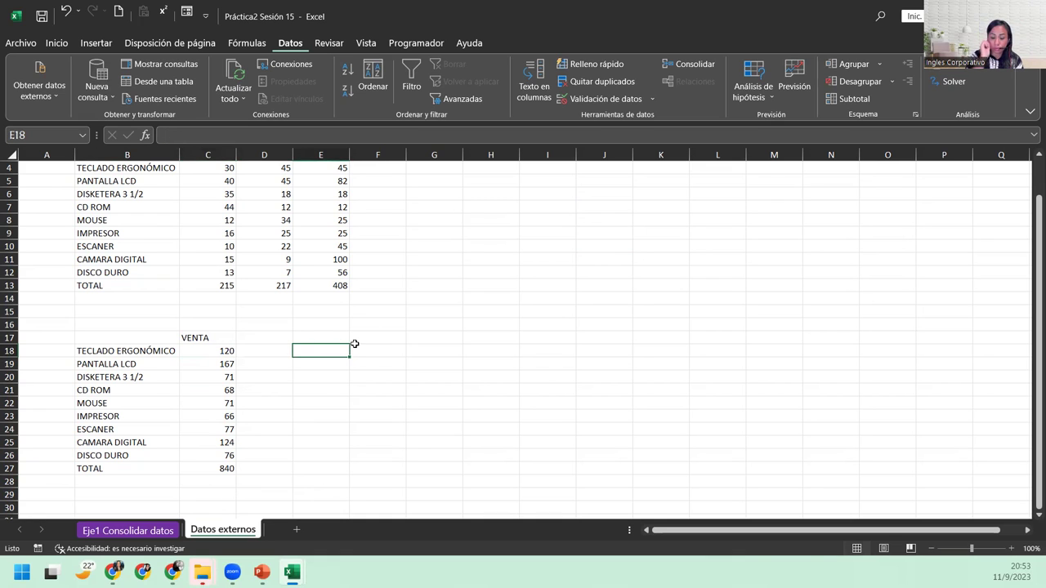
pyautogui.scroll(-6, 300, 413)
# Consolidate the VENTA data again at B30 with 'Crear vínculos con los datos de origen' enabled
pyautogui.click(112, 269)
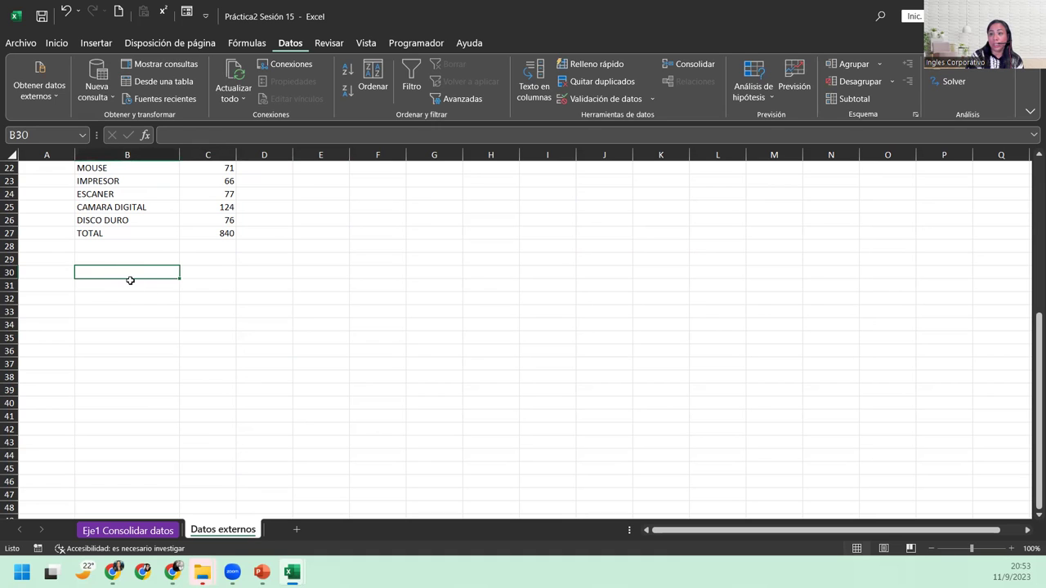
pyautogui.click(688, 63)
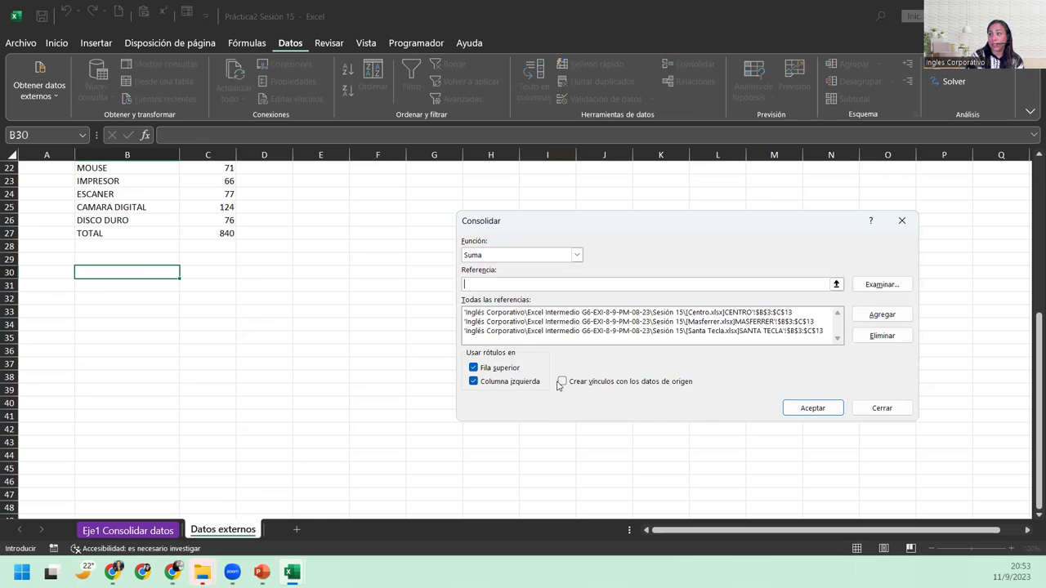
pyautogui.click(562, 381)
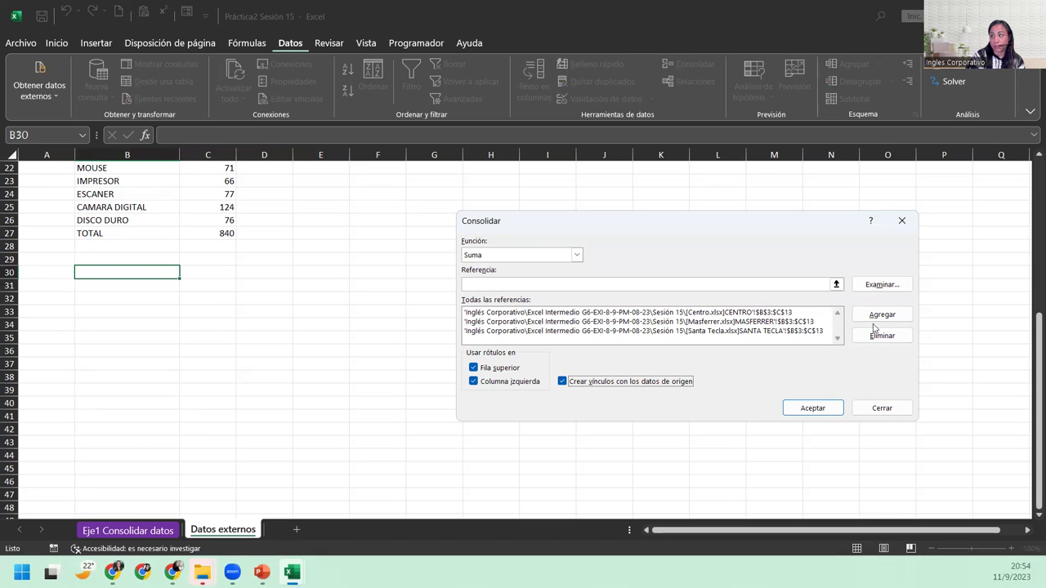
pyautogui.click(809, 409)
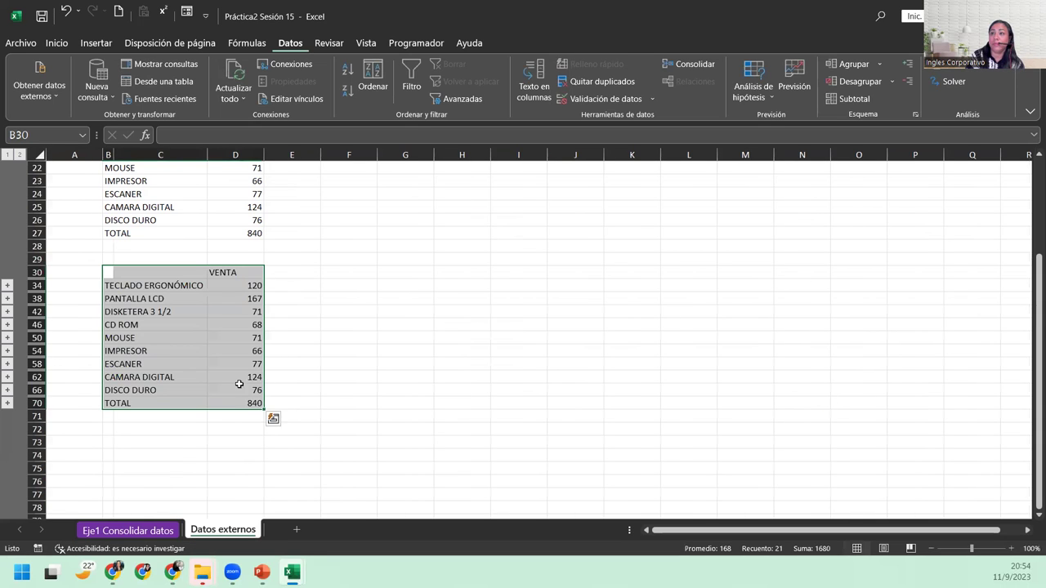
# Expand the TECLADO ERGONÓMICO group and inspect the Centro, Masferrer and Santa Tecla link formulas in D31–D33
pyautogui.scroll(1, 168, 252)
pyautogui.scroll(3, 169, 252)
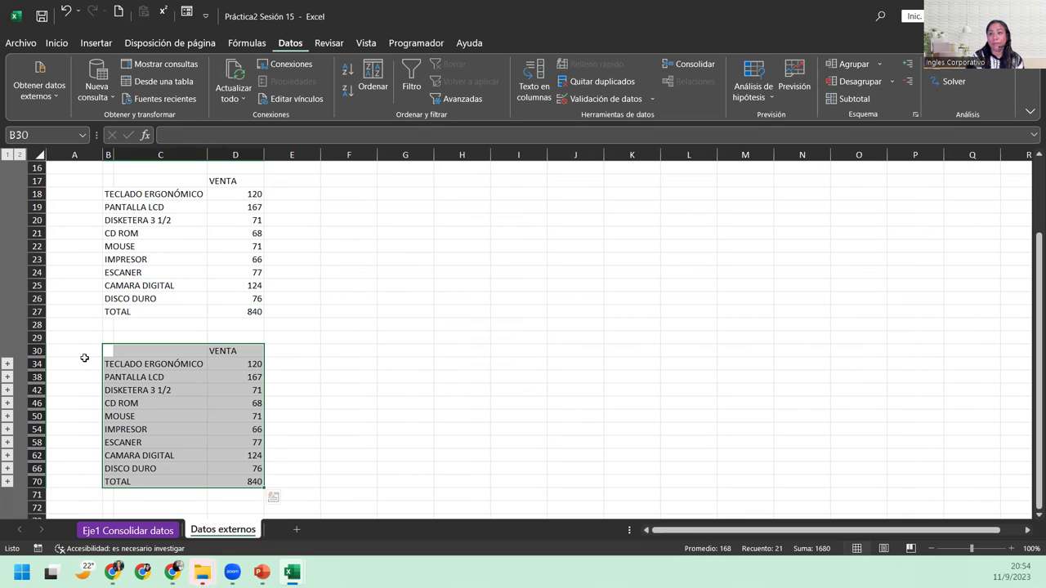
pyautogui.click(8, 364)
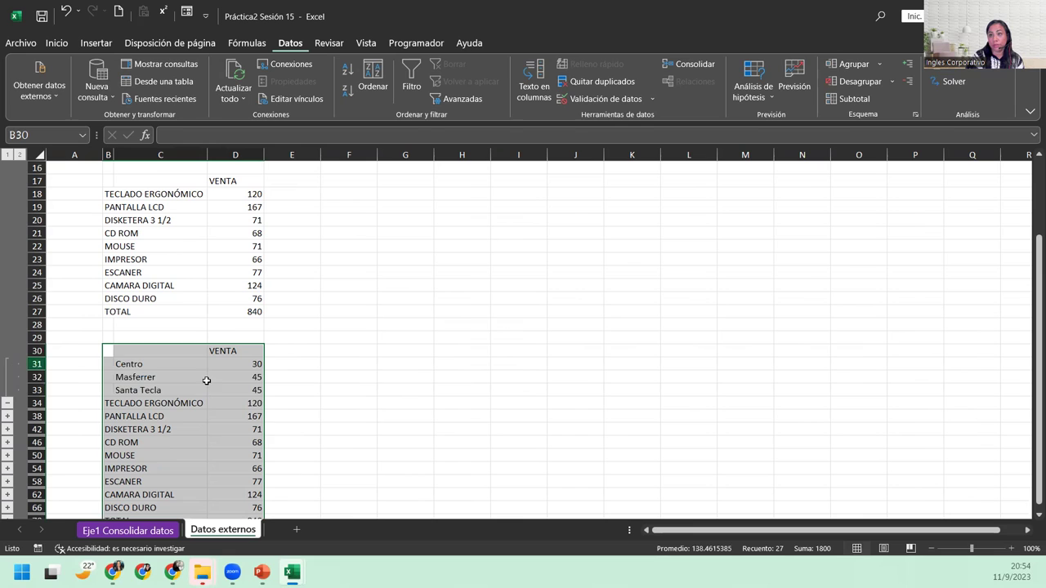
pyautogui.click(244, 363)
pyautogui.click(241, 374)
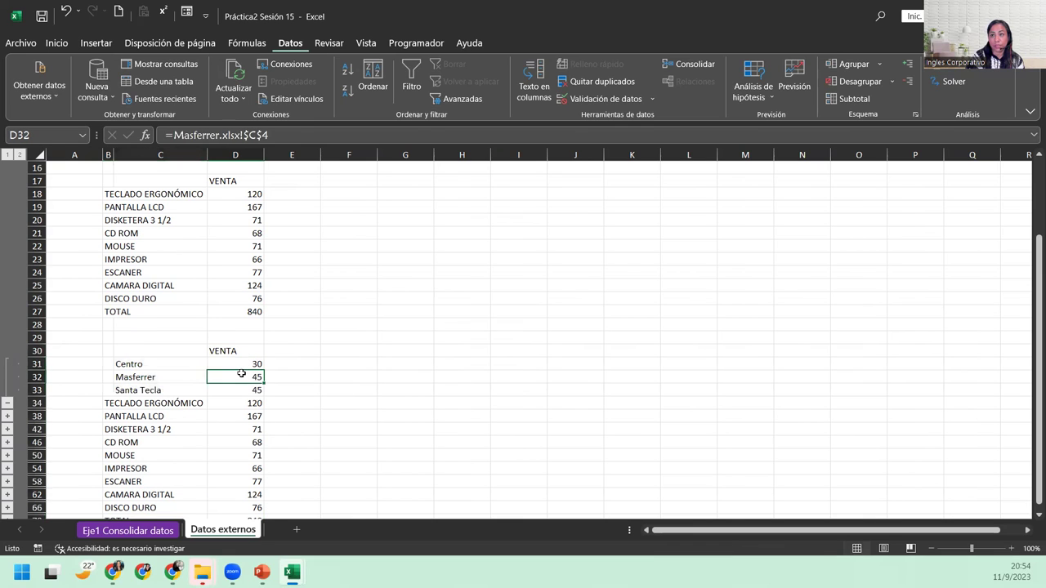
pyautogui.click(236, 385)
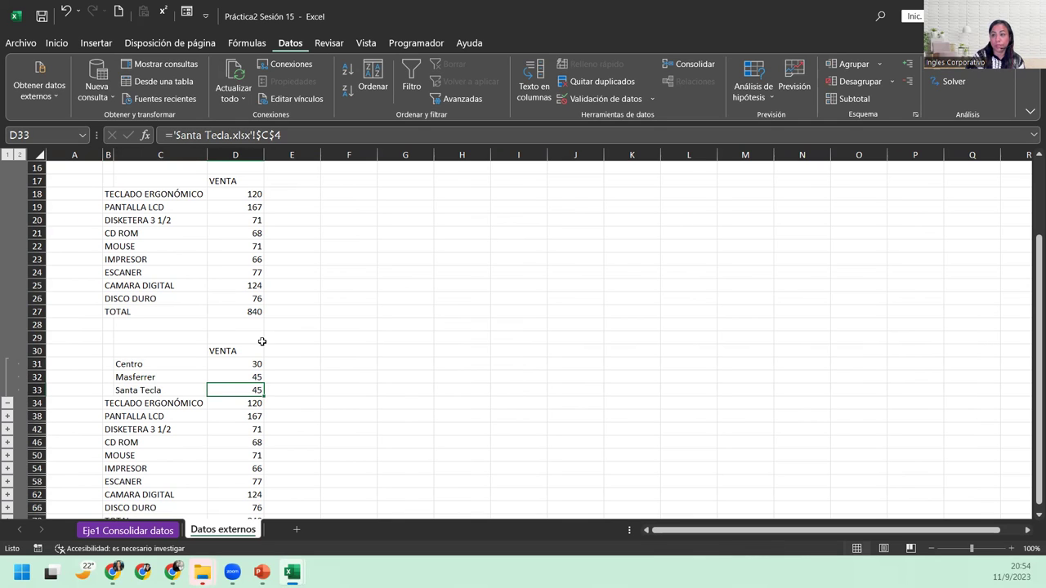
# Recheck the Centro link in D31 and bring up the Centro workbook
pyautogui.moveTo(261, 572)
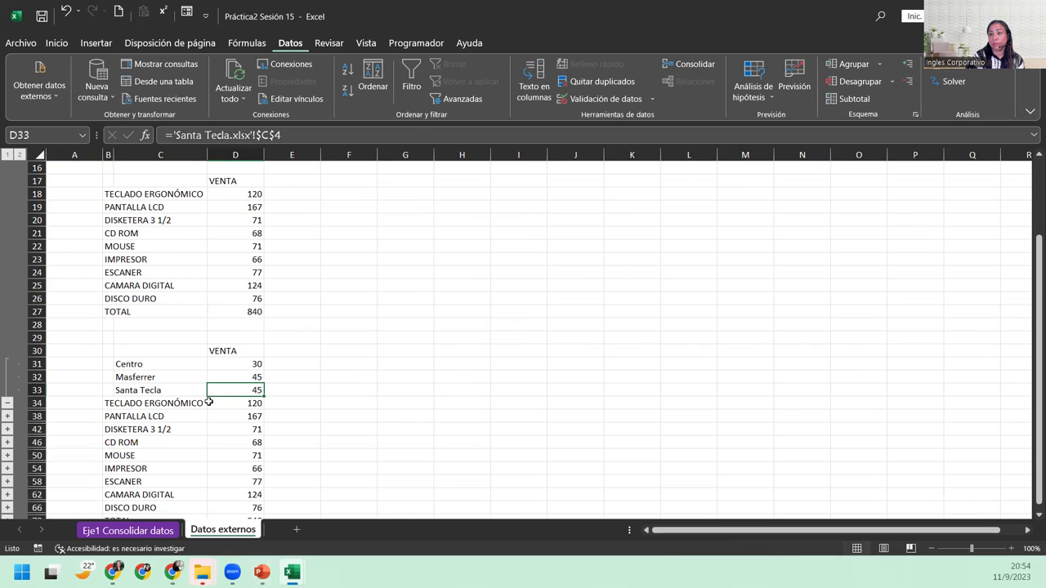
pyautogui.click(238, 365)
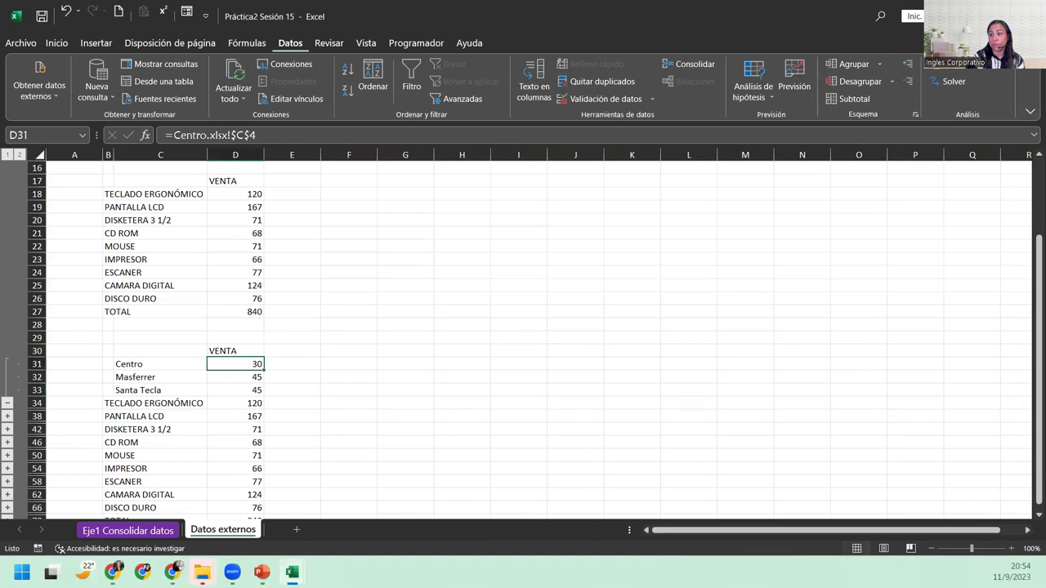
pyautogui.moveTo(292, 572)
pyautogui.click(345, 500)
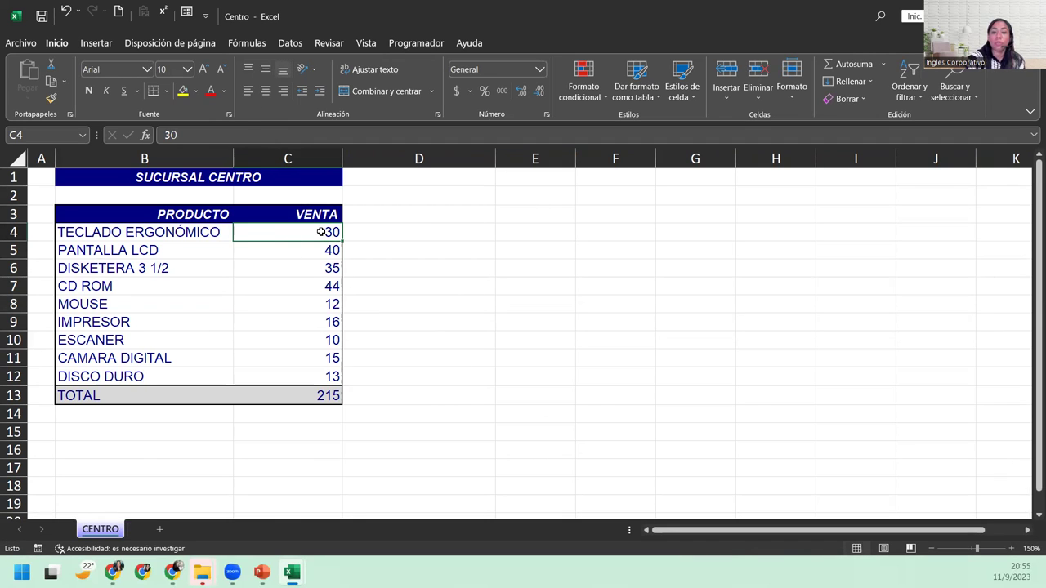
# Change Centro's TECLADO ERGONÓMICO sale to 80 and return to the Práctica2 Sesión 15 workbook
pyautogui.write('80')
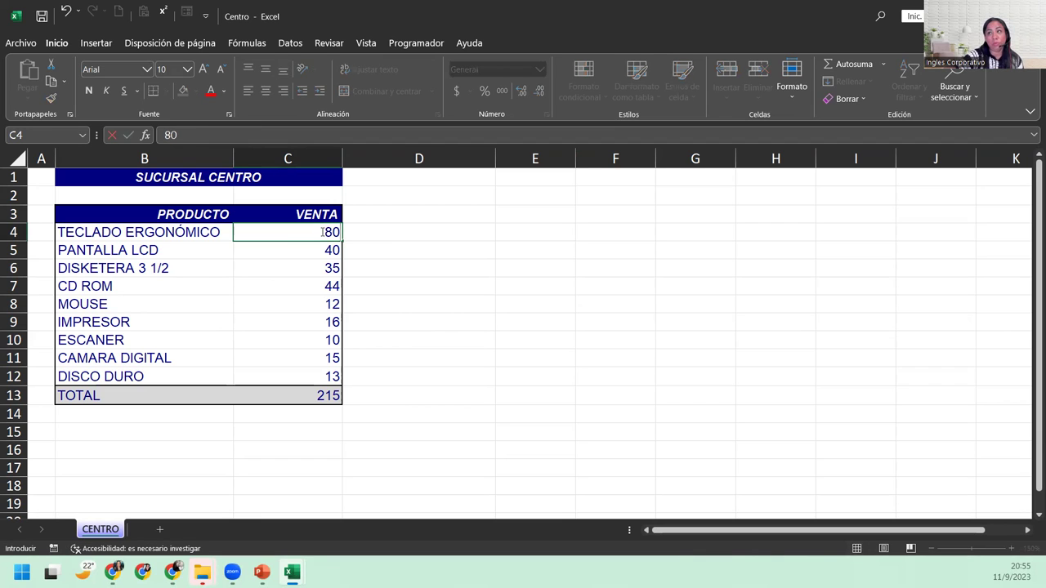
pyautogui.press('Return')
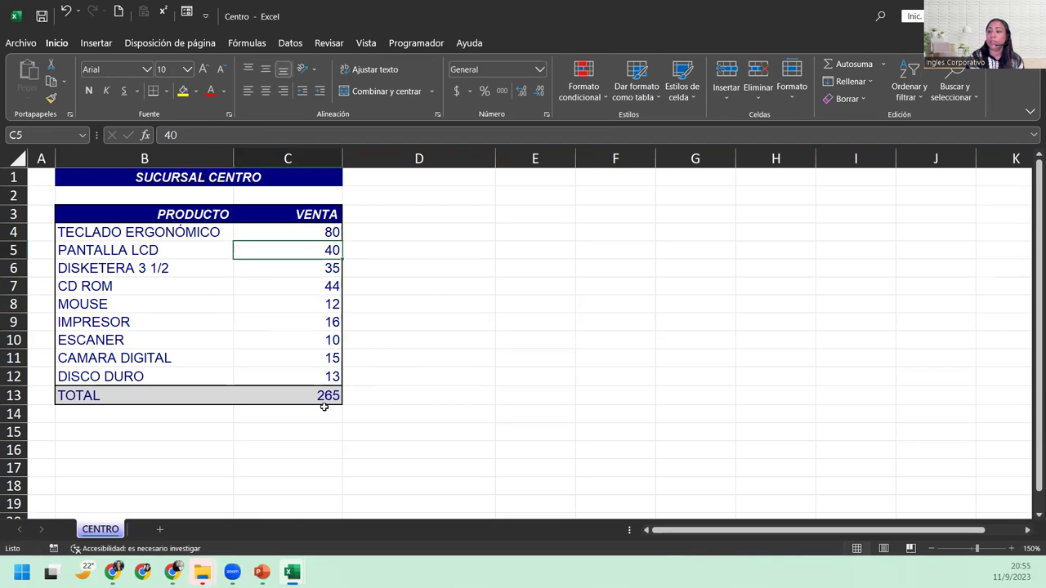
pyautogui.moveTo(291, 572)
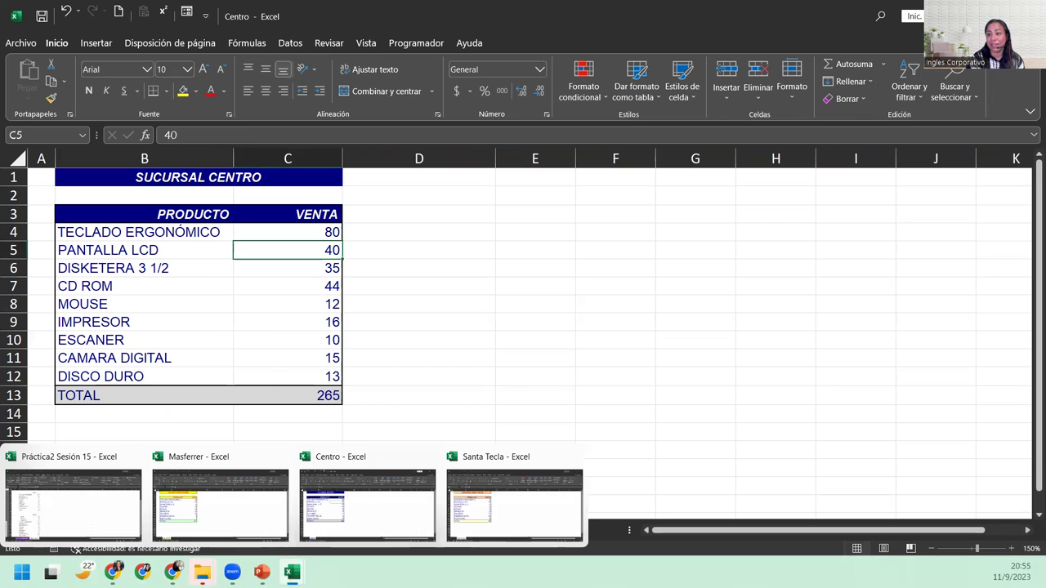
pyautogui.click(112, 527)
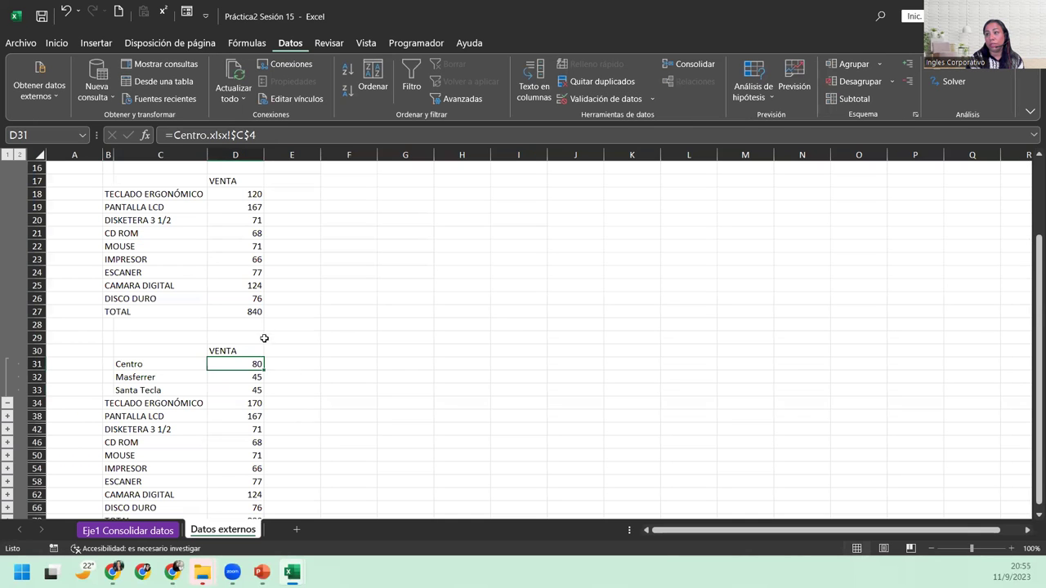
# Collapse the detail rows under the TECLADO ERGONÓMICO total in D34 and reopen Consolidar to review references
pyautogui.click(229, 402)
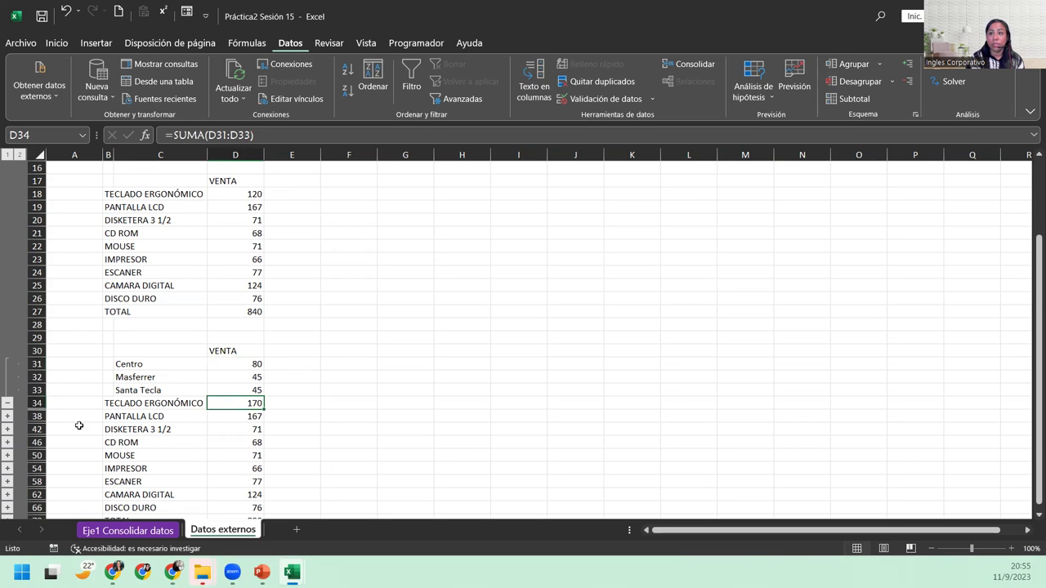
pyautogui.click(8, 403)
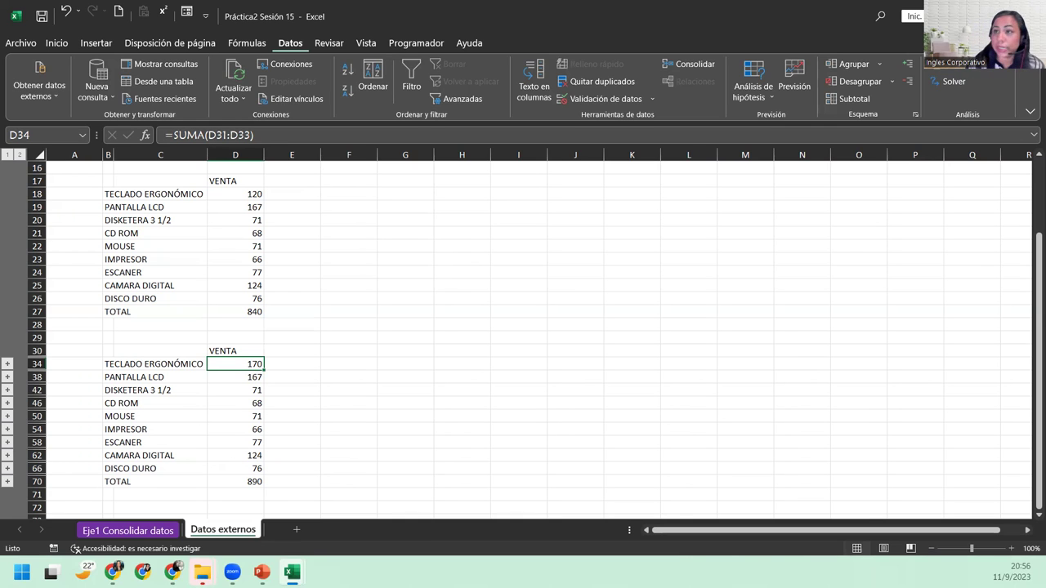
pyautogui.moveTo(232, 572)
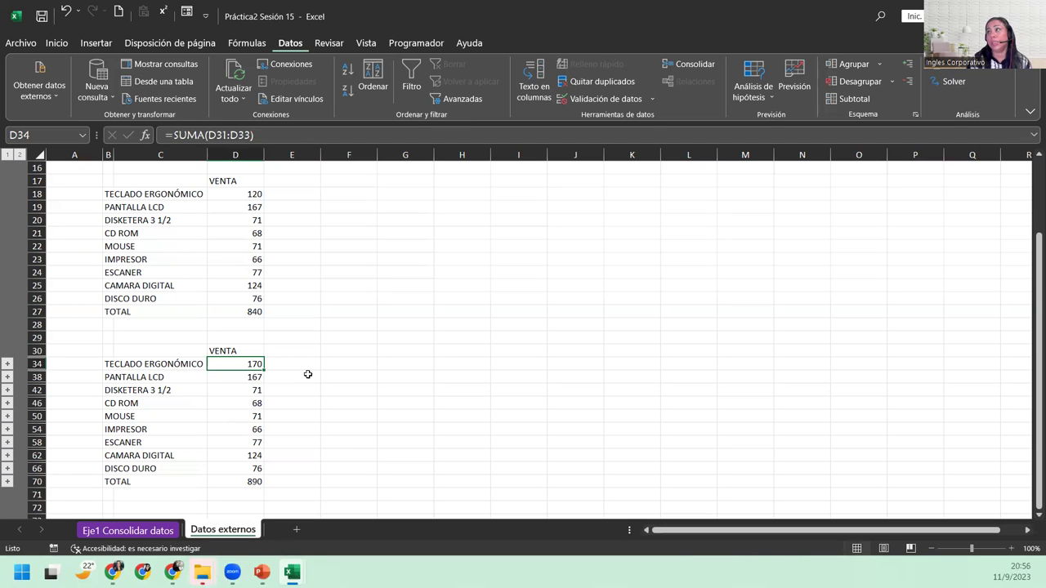
pyautogui.click(693, 65)
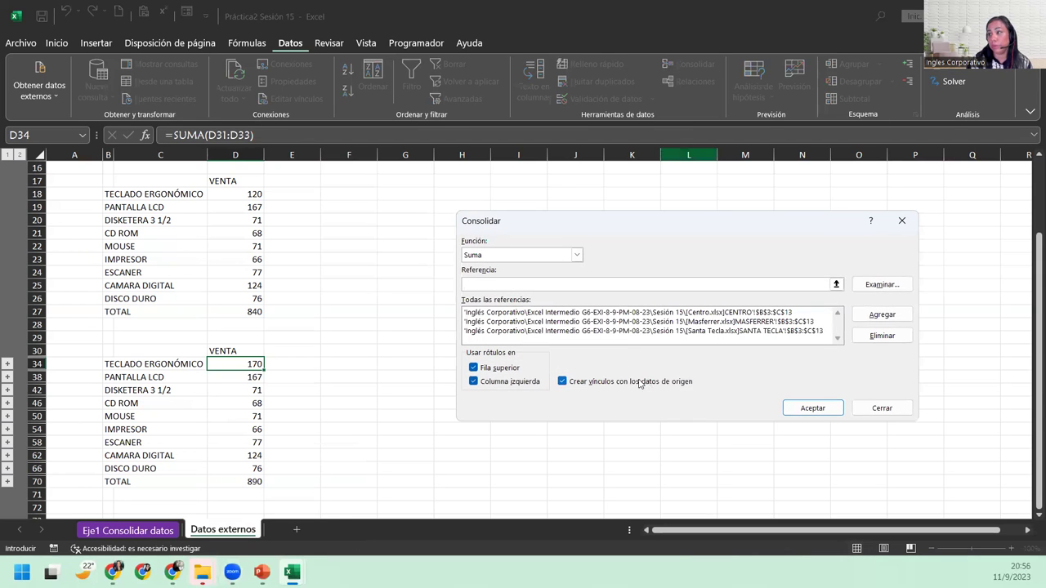
# Close Consolidar unchanged, glance at the Santa Tecla workbook, and return to Práctica2 Sesión 15
pyautogui.click(901, 220)
pyautogui.moveTo(291, 572)
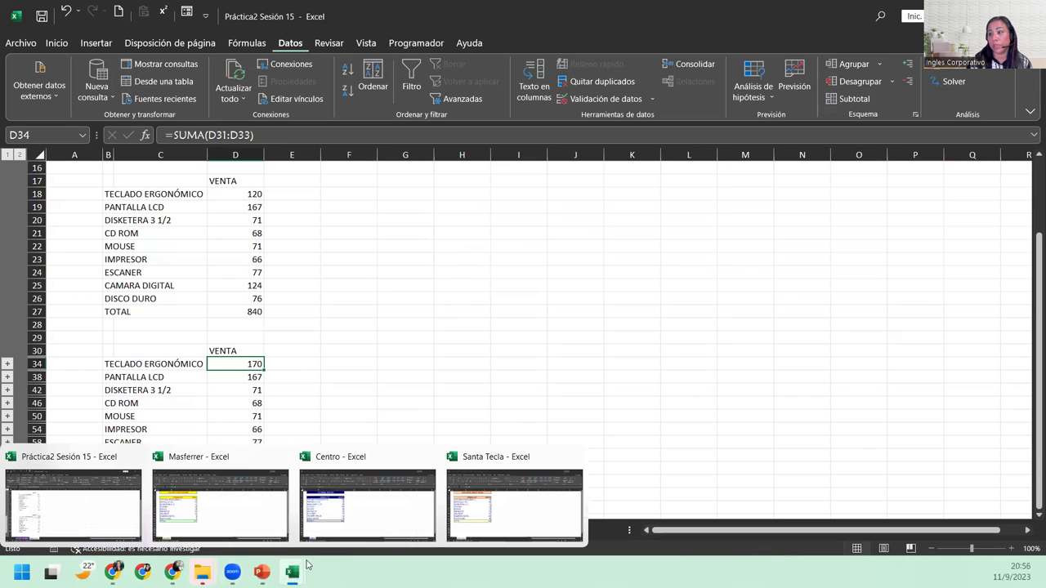
pyautogui.click(514, 510)
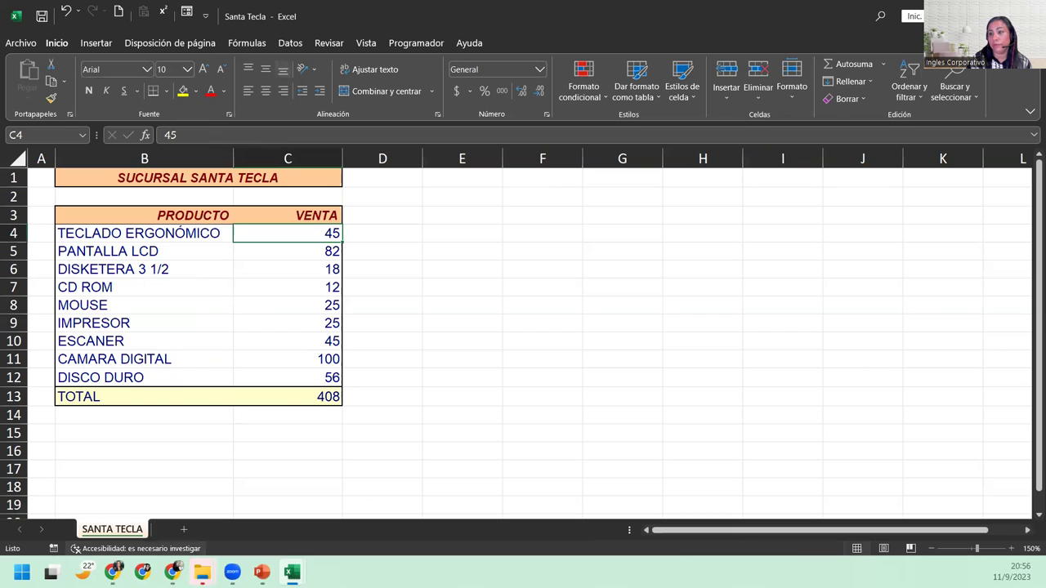
pyautogui.moveTo(292, 572)
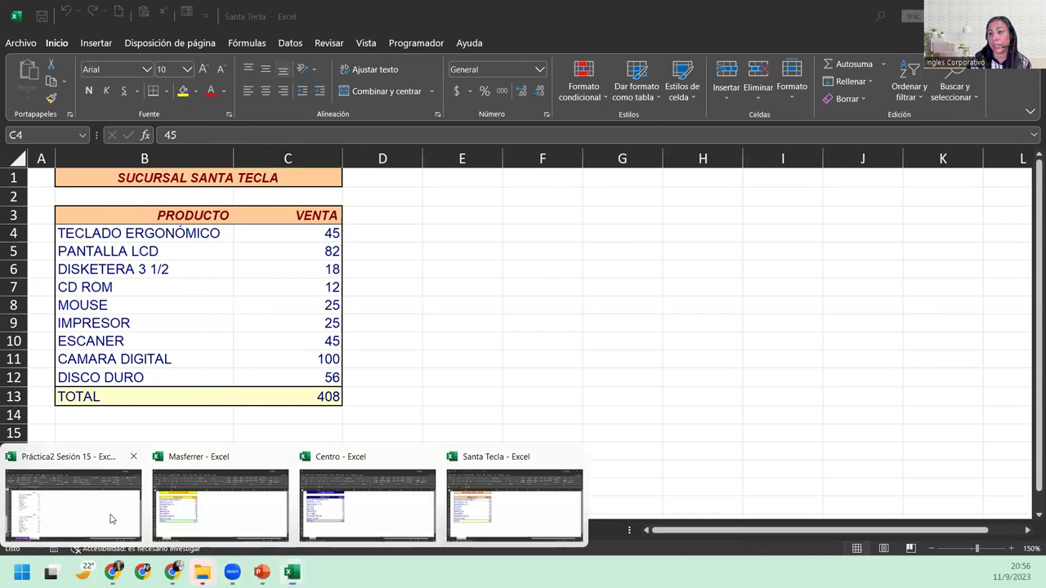
pyautogui.click(111, 515)
# Compare the unlinked consolidated value in D18 with the linked table below
pyautogui.click(198, 377)
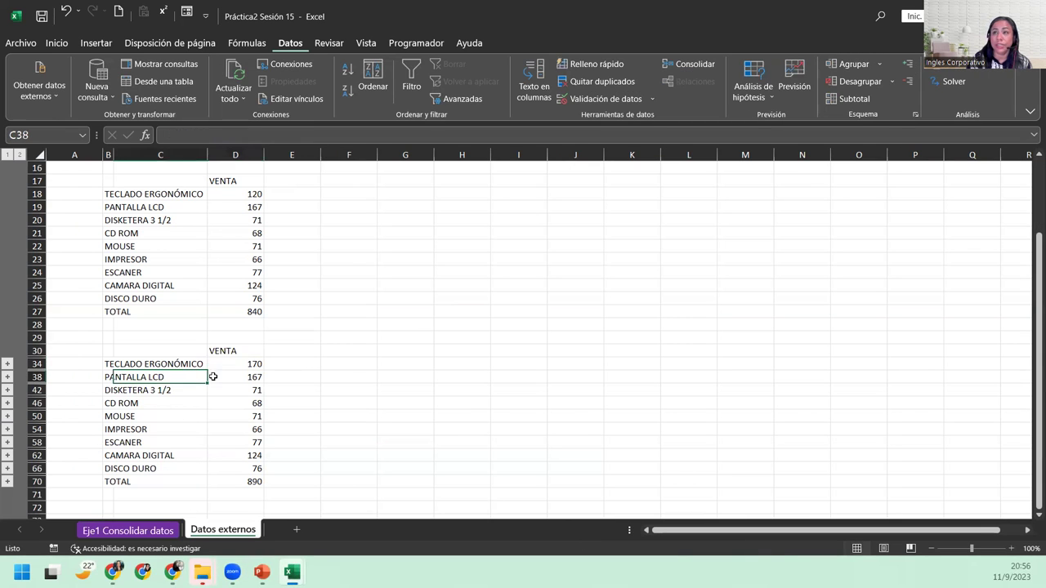
pyautogui.click(120, 178)
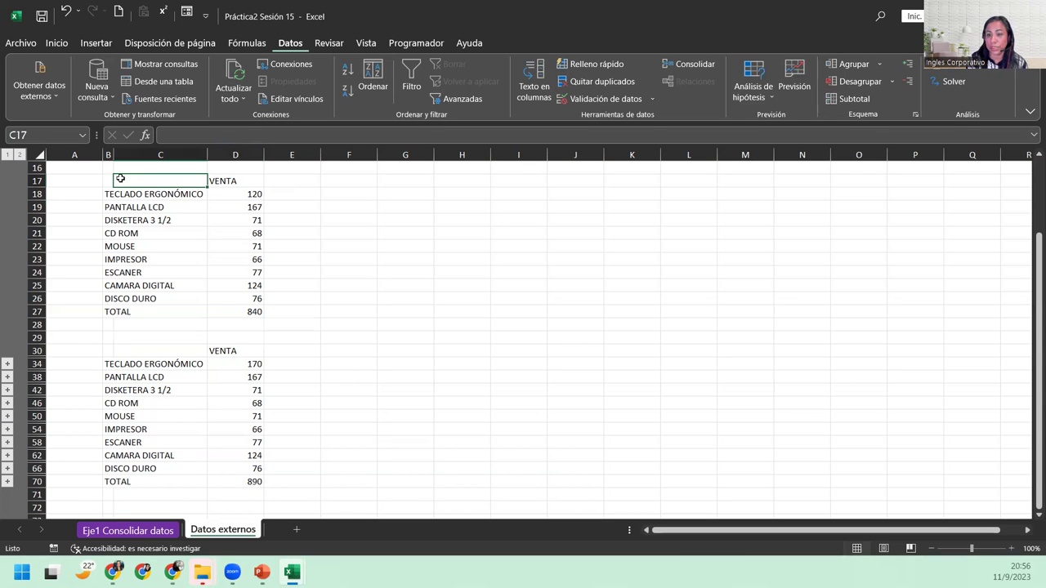
pyautogui.click(247, 194)
pyautogui.scroll(3, 253, 276)
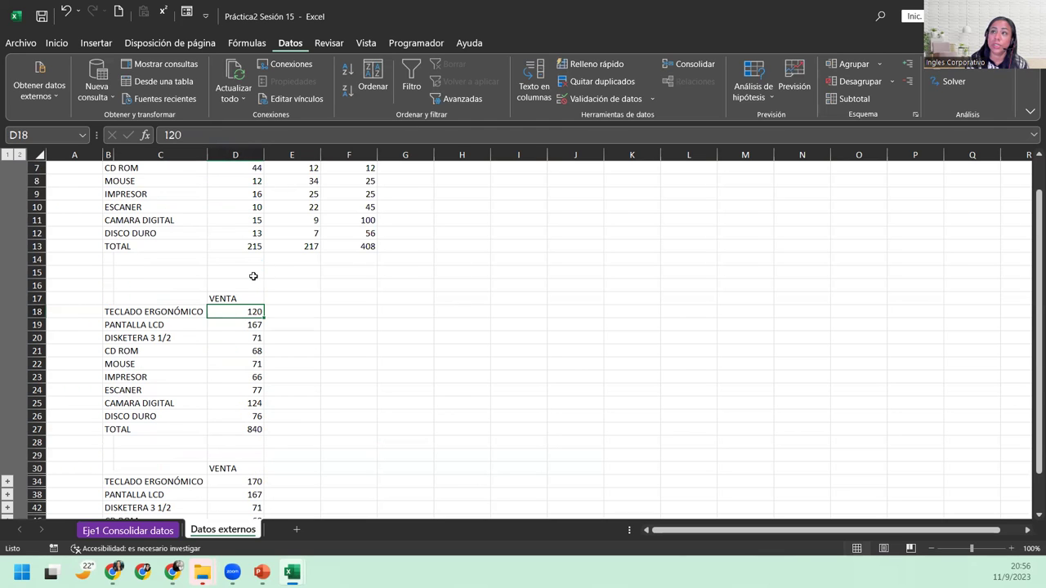
pyautogui.scroll(2, 254, 275)
pyautogui.moveTo(233, 207); pyautogui.dragTo(348, 203)
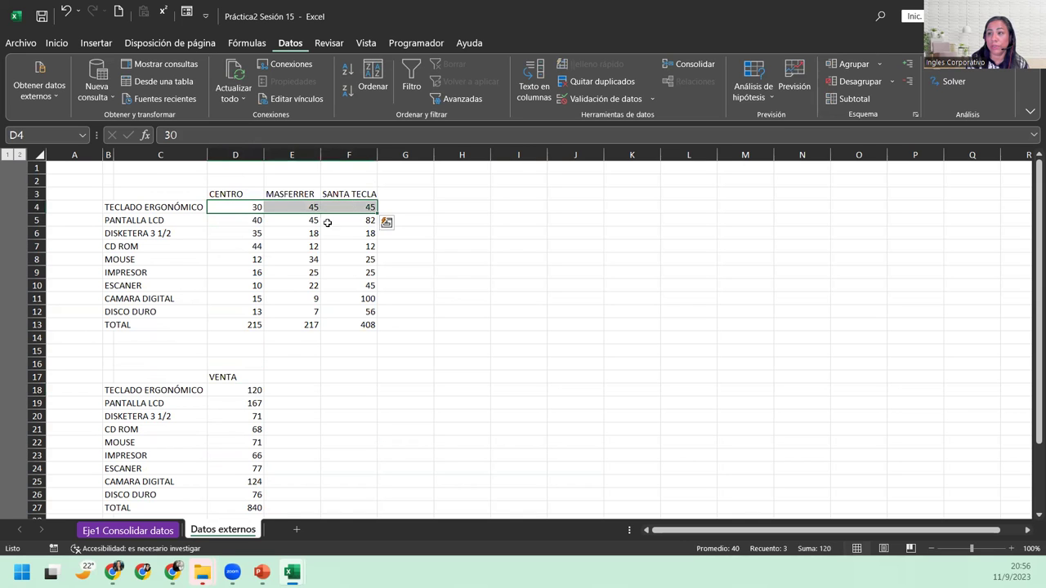
pyautogui.scroll(-3, 280, 353)
pyautogui.scroll(-2, 280, 353)
# Expand the TECLADO ERGONÓMICO group at D34 and check Centro's link formula in D31
pyautogui.click(231, 363)
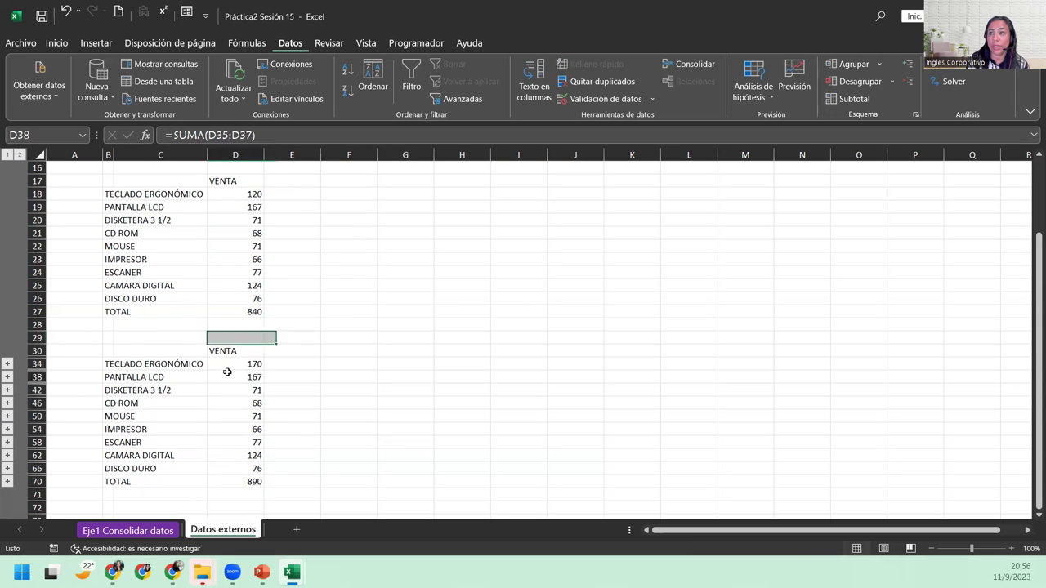
pyautogui.click(7, 363)
pyautogui.click(257, 364)
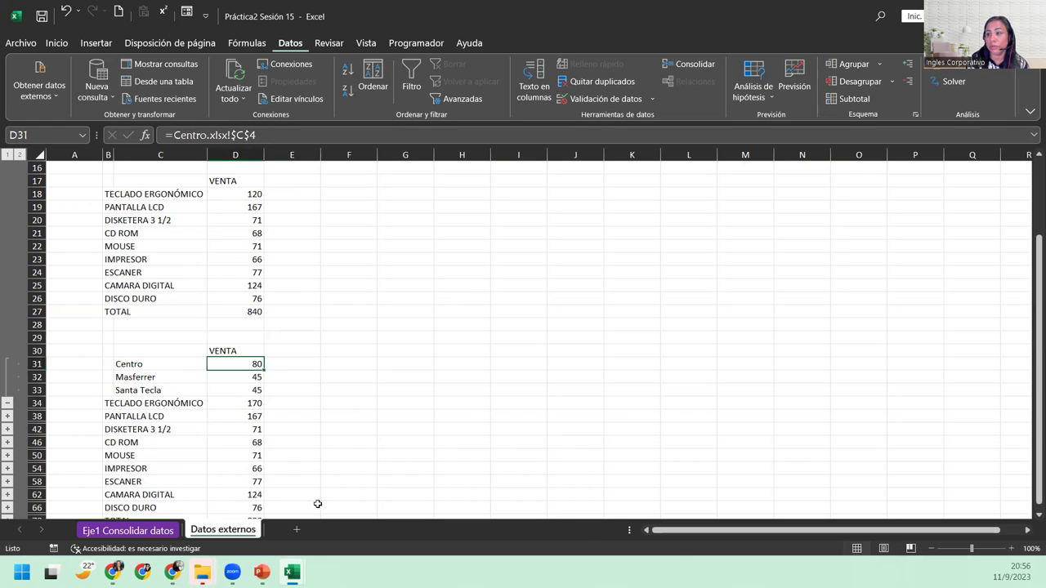
# In the Centro workbook, change the keyboard sale from 80 to 30 and return to Práctica2
pyautogui.moveTo(297, 566)
pyautogui.click(349, 504)
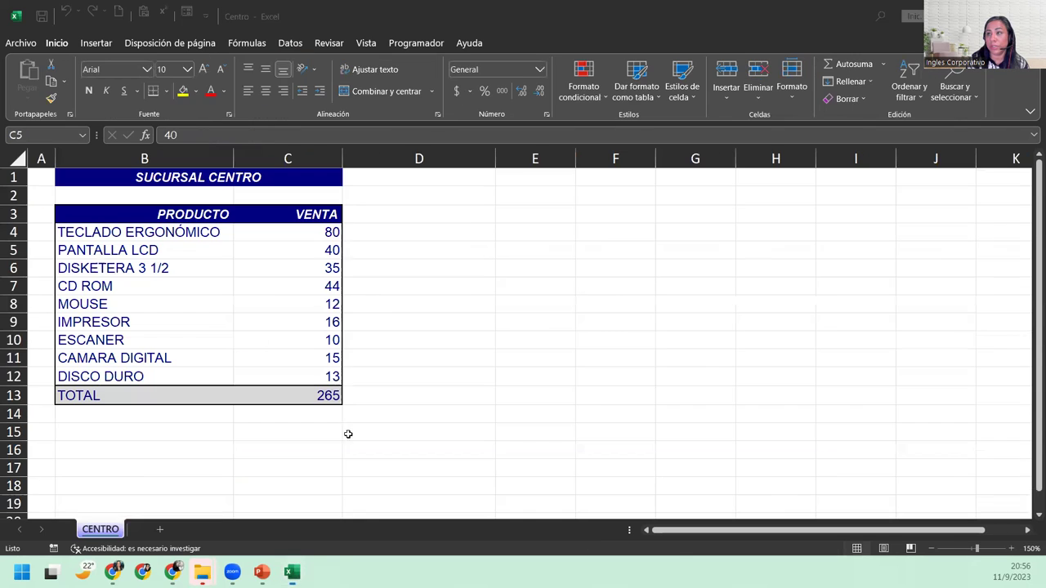
pyautogui.click(297, 234)
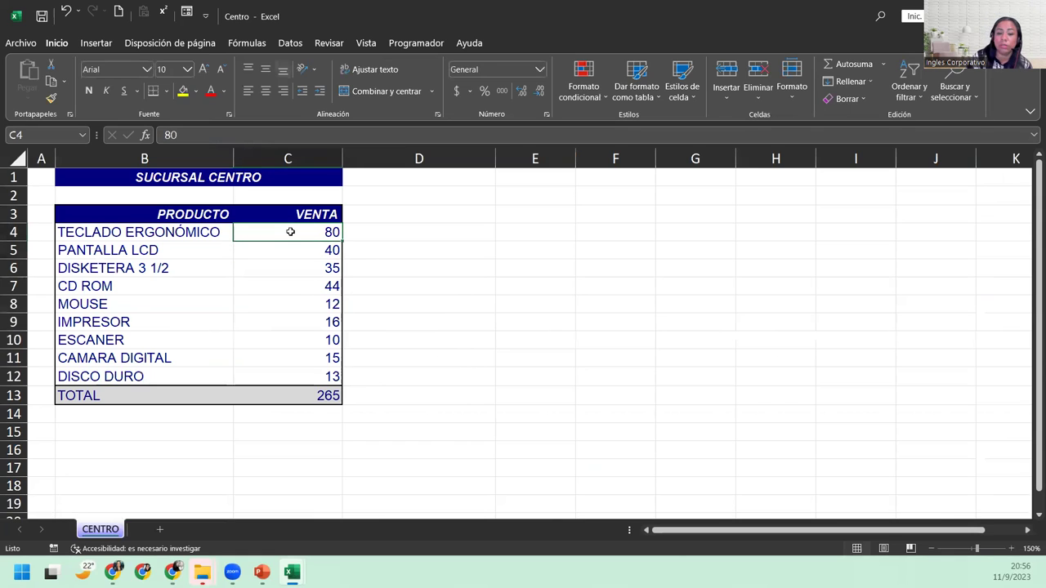
pyautogui.write('30')
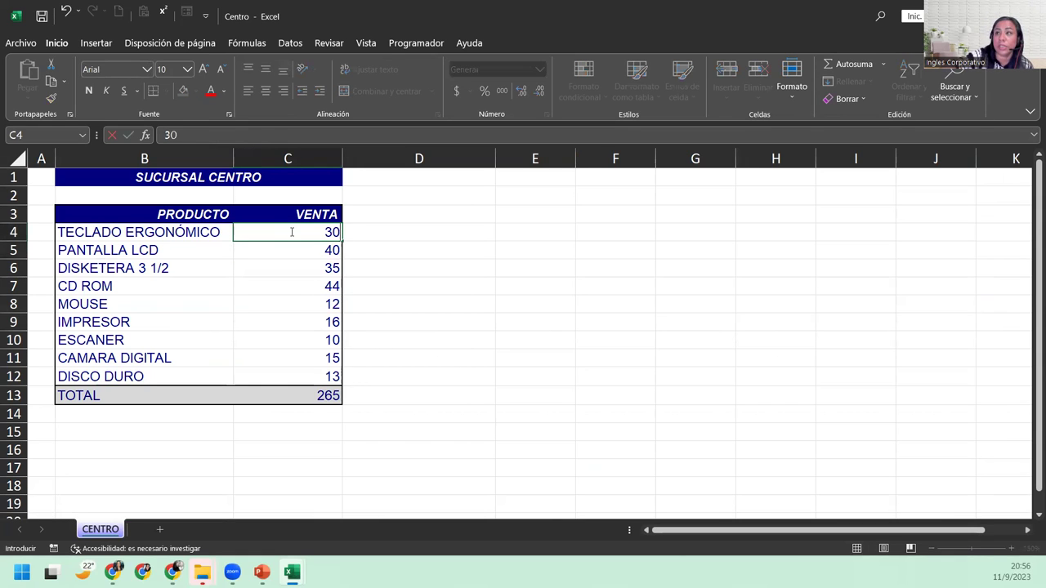
pyautogui.press('Return')
pyautogui.moveTo(291, 568)
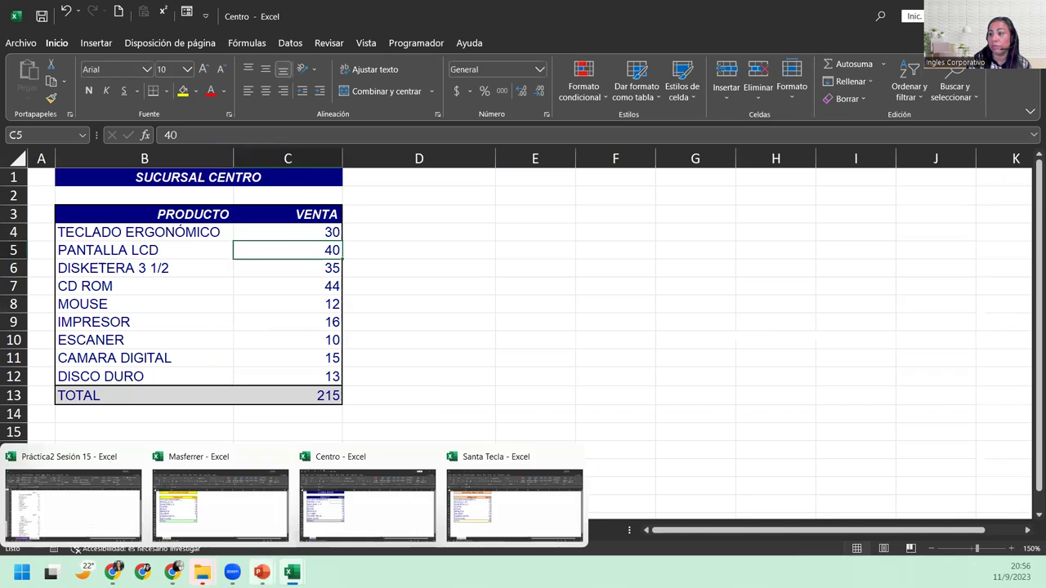
pyautogui.click(81, 511)
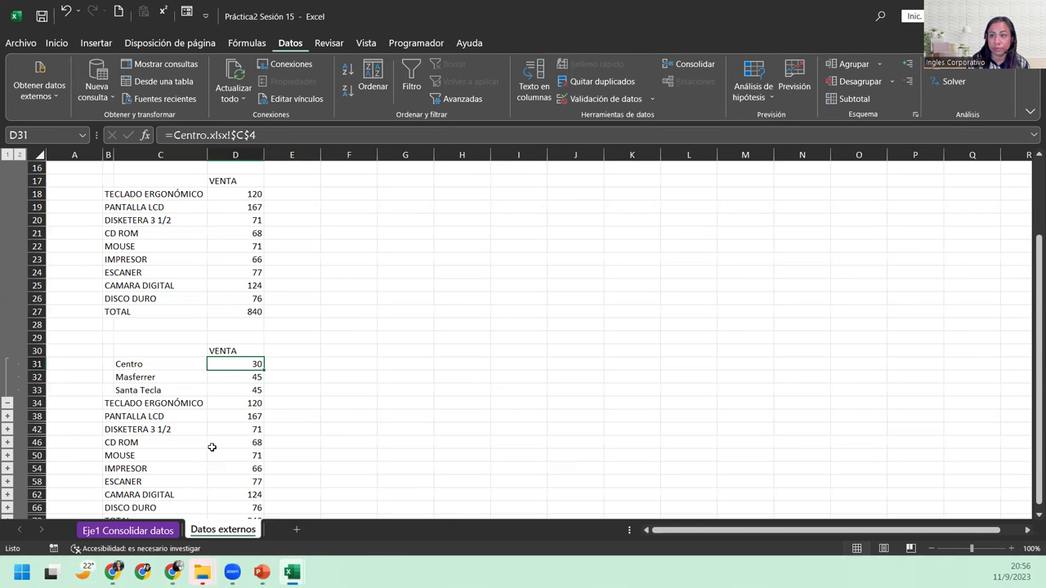
# Verify the updated 120 total and the D31–D33 link formulas, then select the three branch names
pyautogui.click(10, 403)
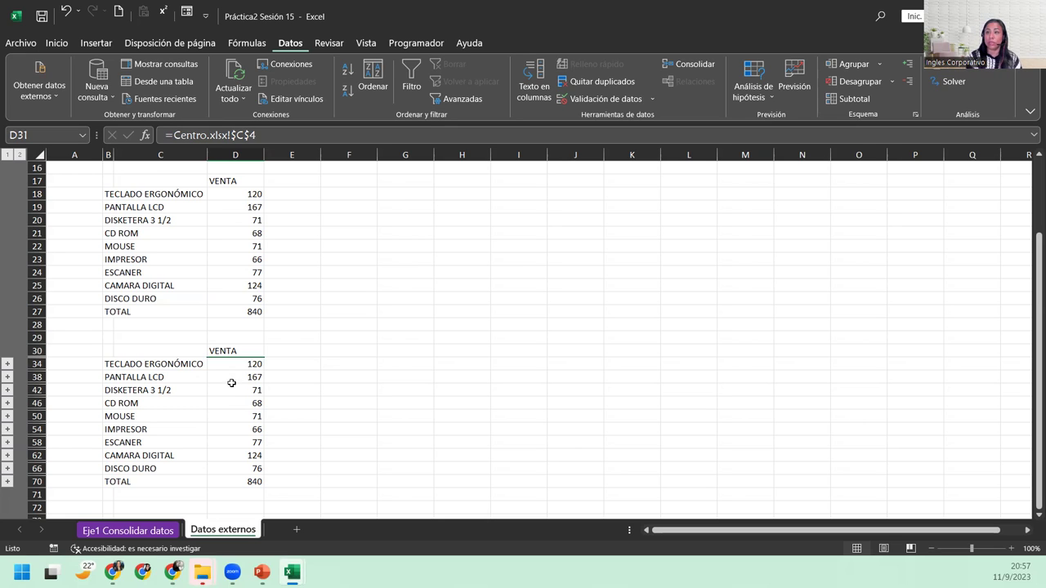
pyautogui.click(8, 363)
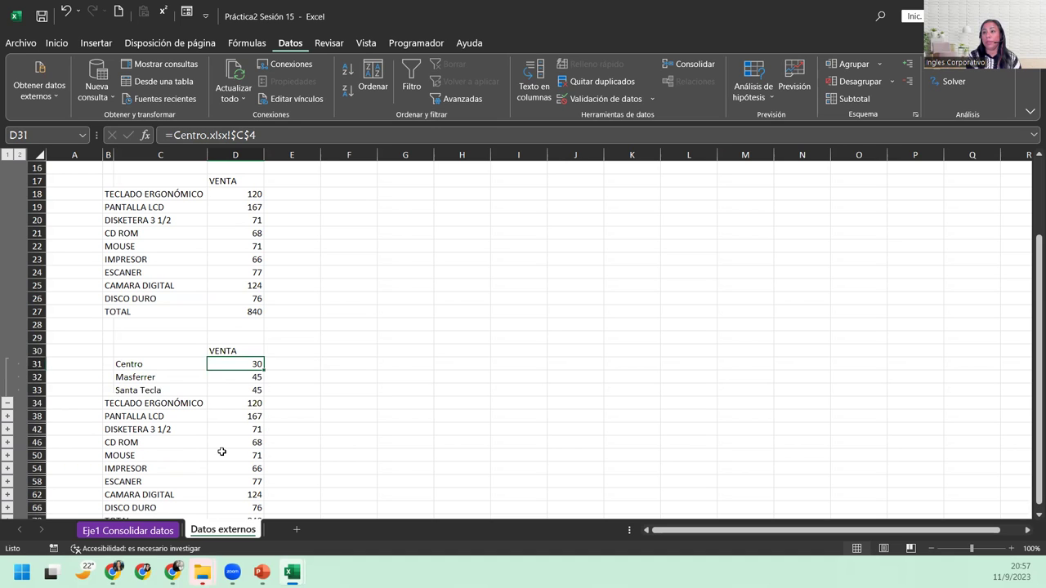
pyautogui.click(227, 389)
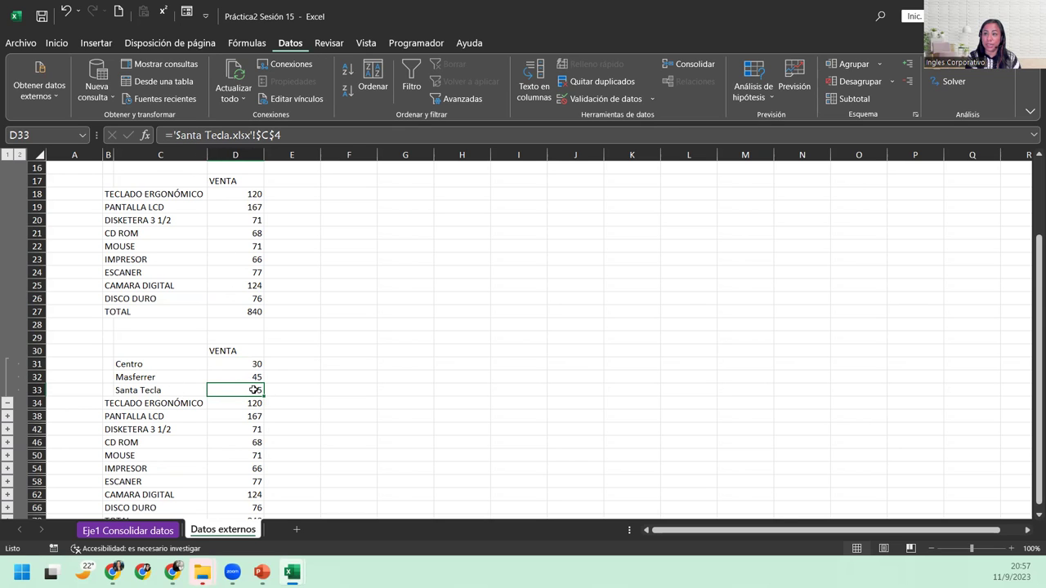
pyautogui.click(245, 365)
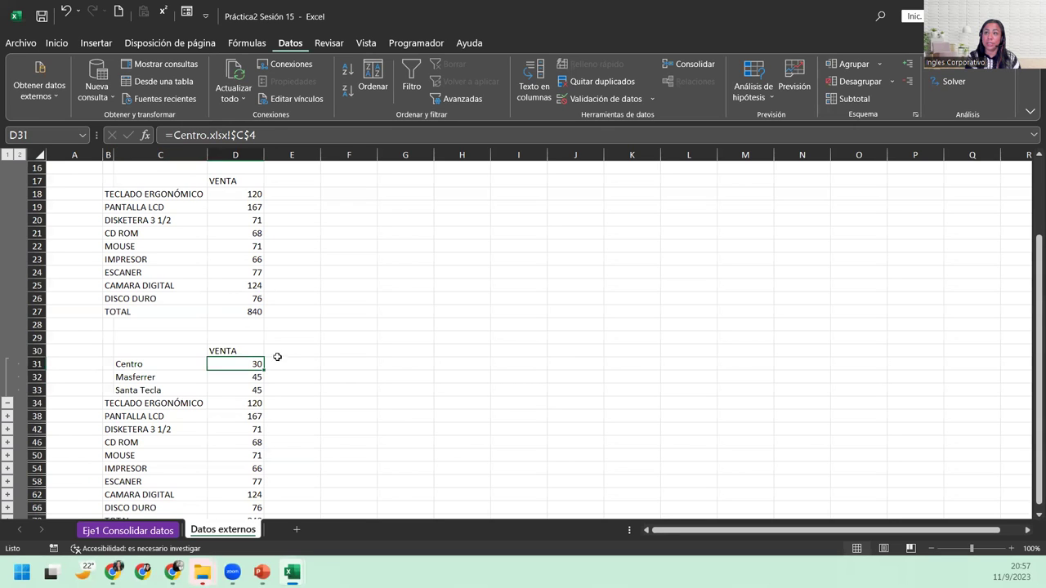
pyautogui.click(249, 374)
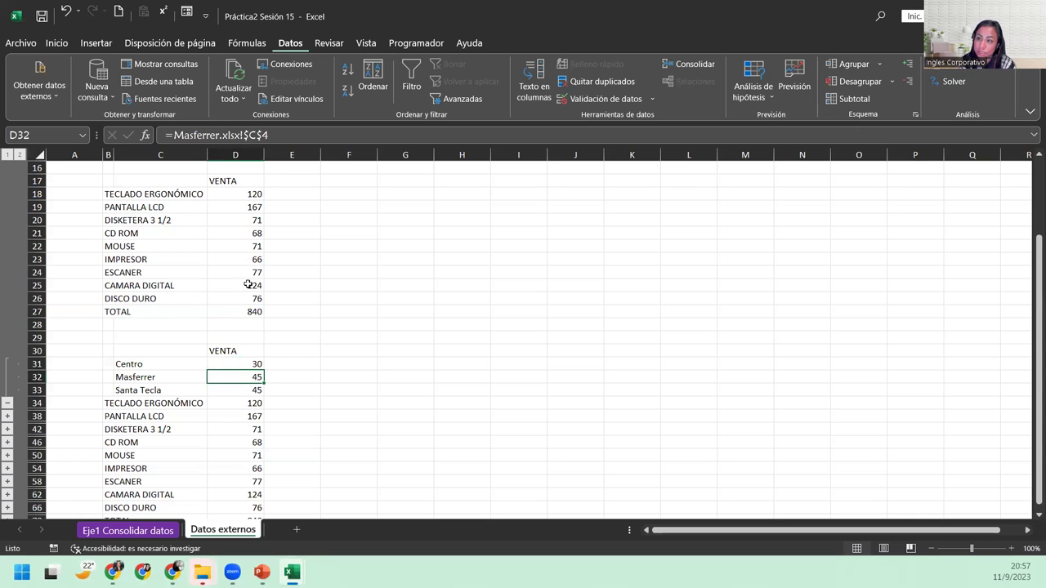
pyautogui.click(235, 391)
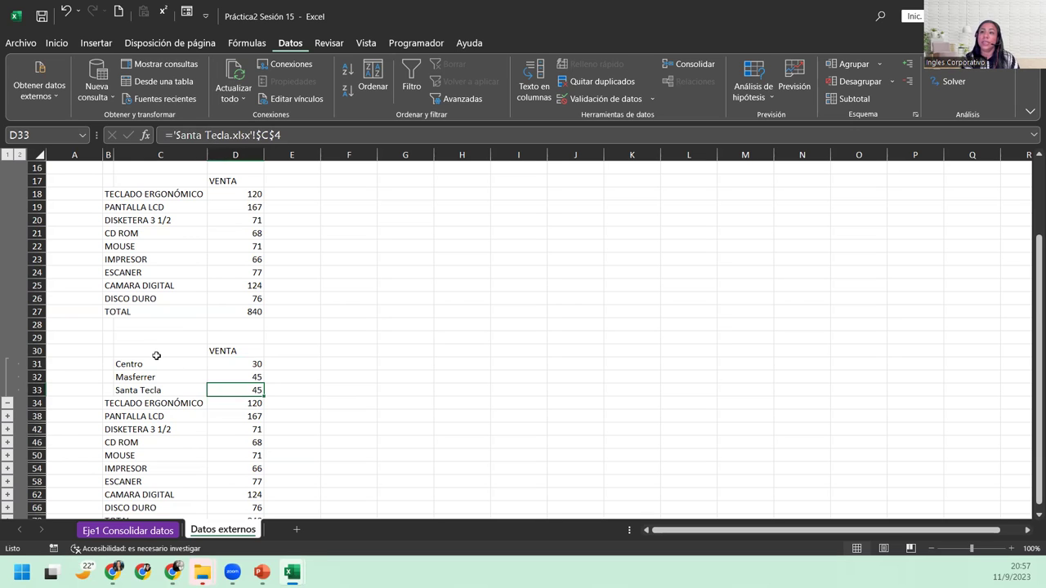
pyautogui.moveTo(149, 364); pyautogui.dragTo(158, 389)
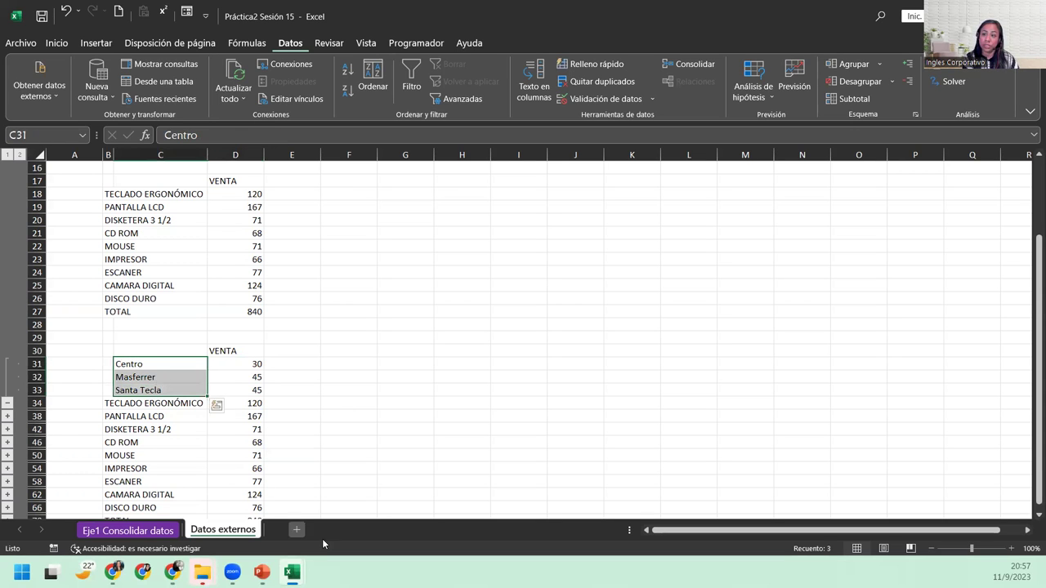
# Check Masferrer's link in D32, collapse the TECLADO ERGONÓMICO detail rows, and switch to Práctica Sesión 15
pyautogui.moveTo(292, 572)
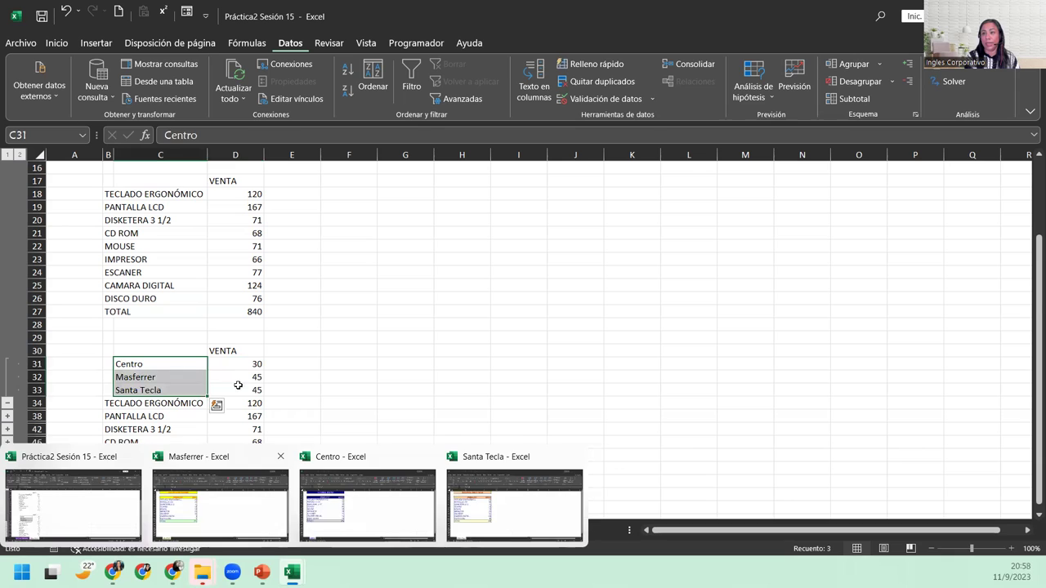
pyautogui.click(239, 375)
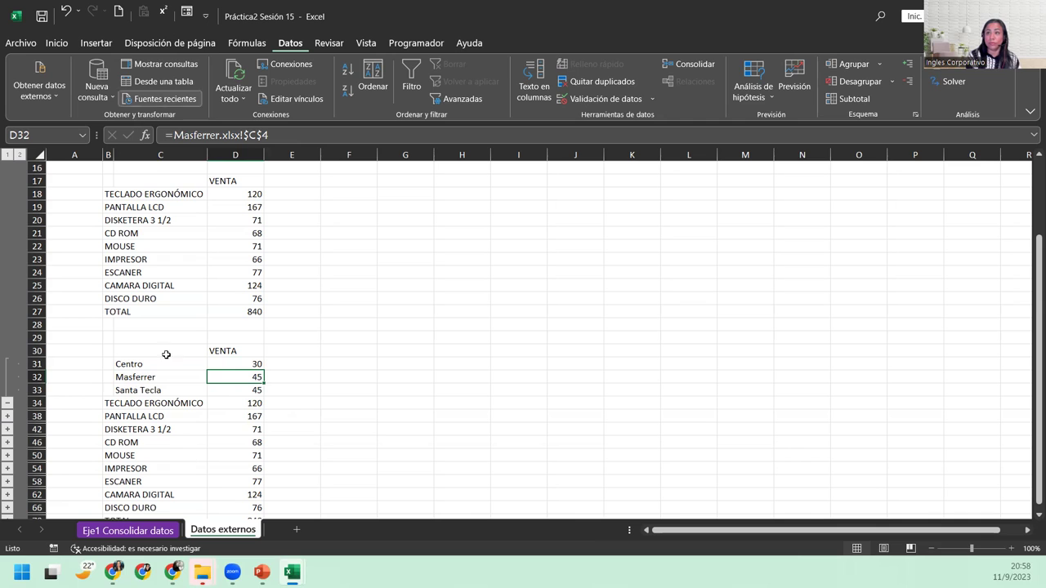
pyautogui.click(7, 403)
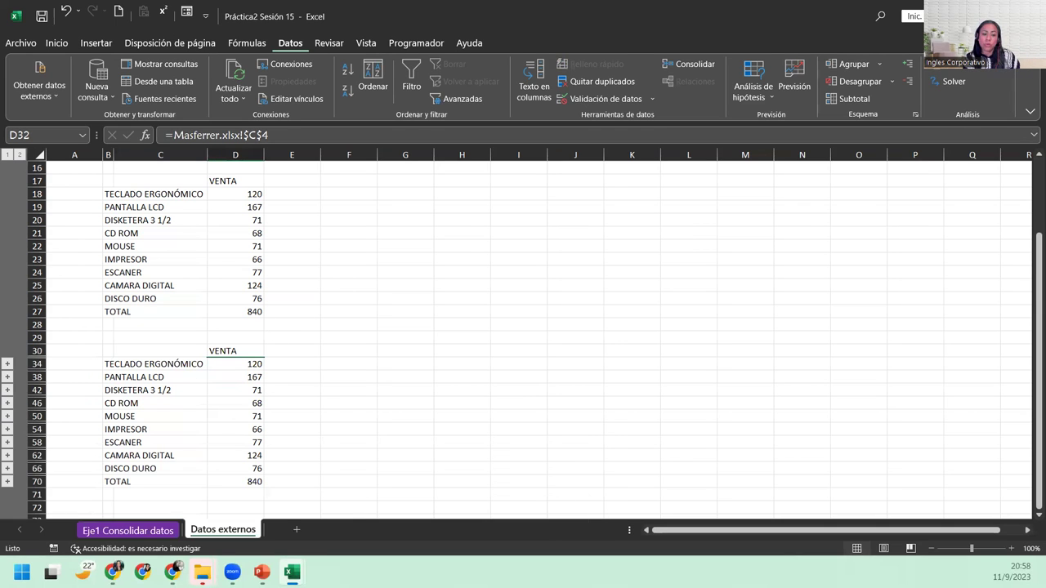
pyautogui.click(291, 572)
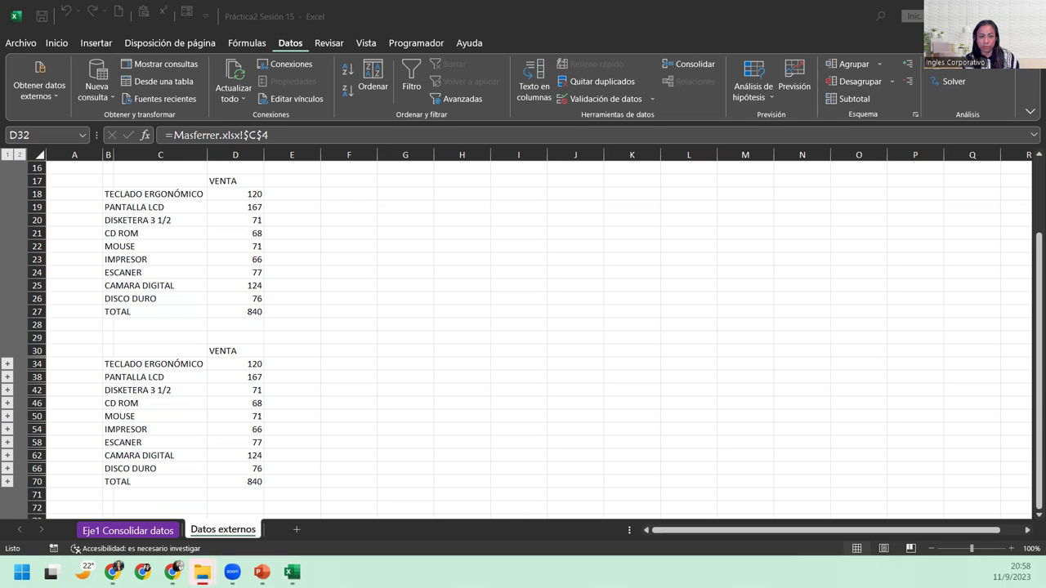
pyautogui.click(292, 572)
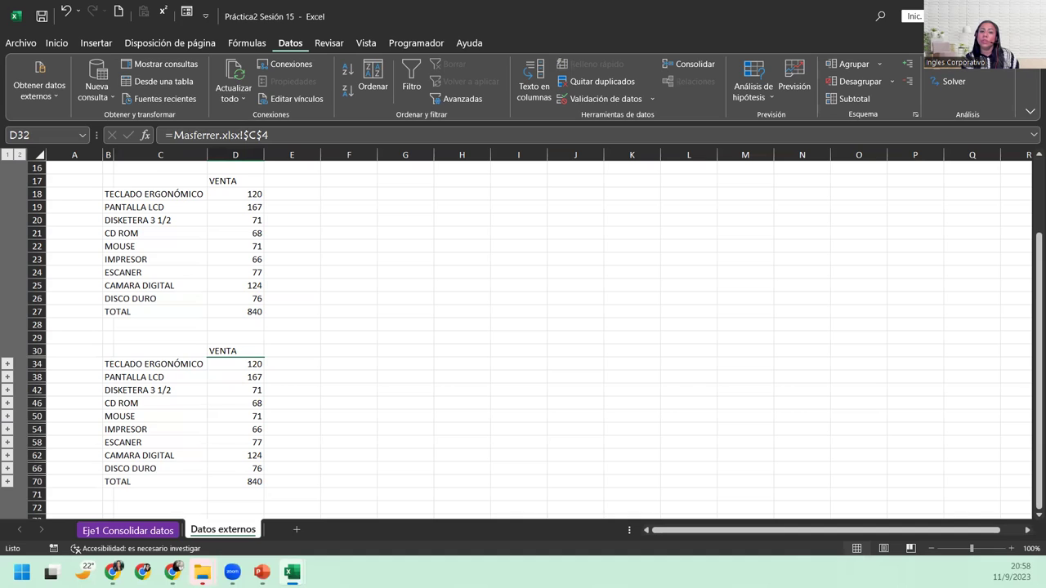
pyautogui.hotkey('alt', 'Tab')
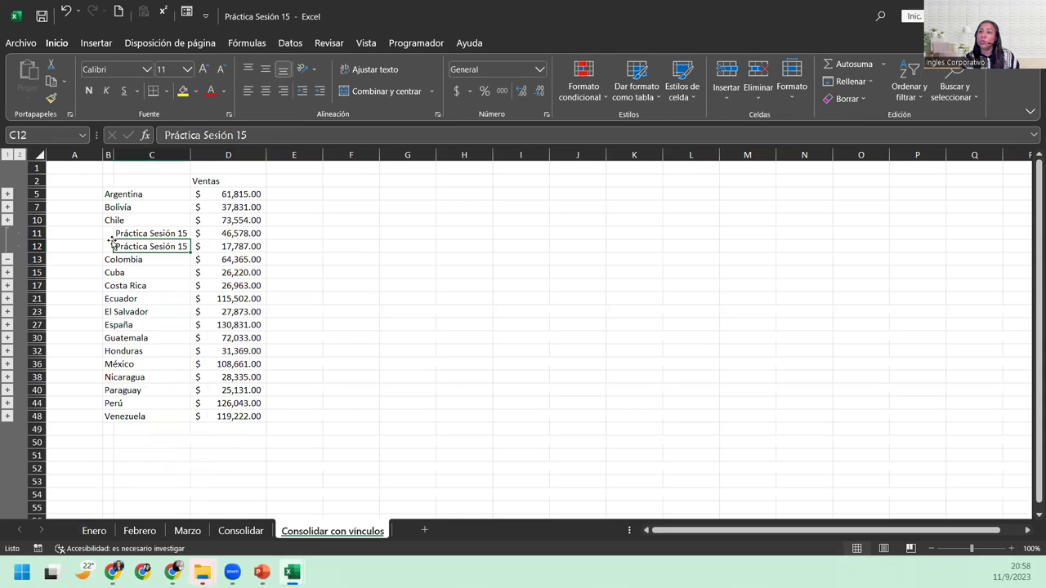
# Collapse Colombia's detail rows, then on the Consolidar sheet point out empty monthly cells for Bolivia, Argentina, Cuba and Paraguay
pyautogui.click(7, 262)
pyautogui.click(240, 531)
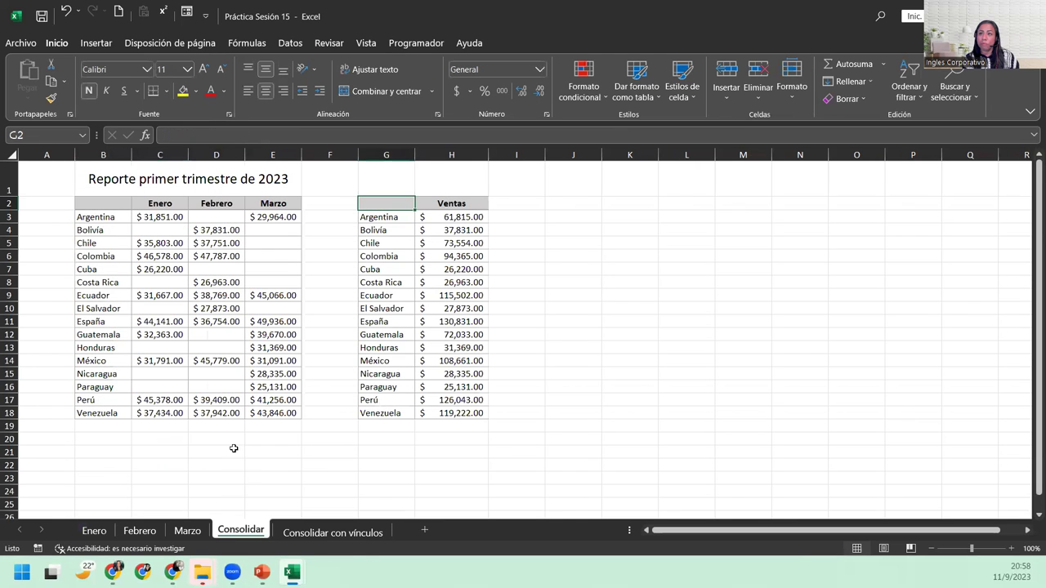
pyautogui.click(180, 230)
pyautogui.moveTo(144, 231); pyautogui.dragTo(200, 229)
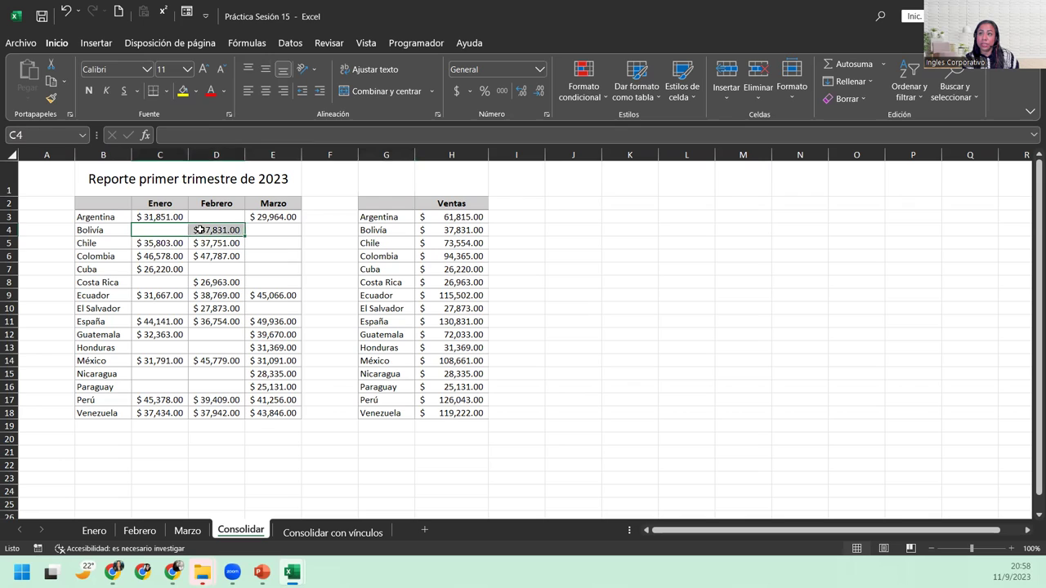
pyautogui.click(237, 216)
pyautogui.click(269, 266)
pyautogui.click(226, 271)
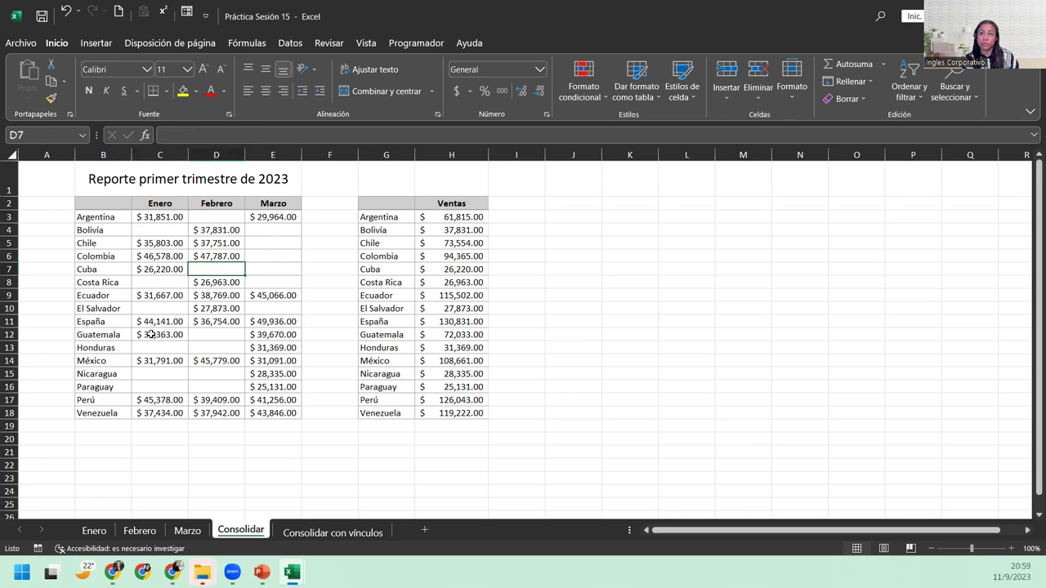
pyautogui.click(140, 364)
pyautogui.click(150, 384)
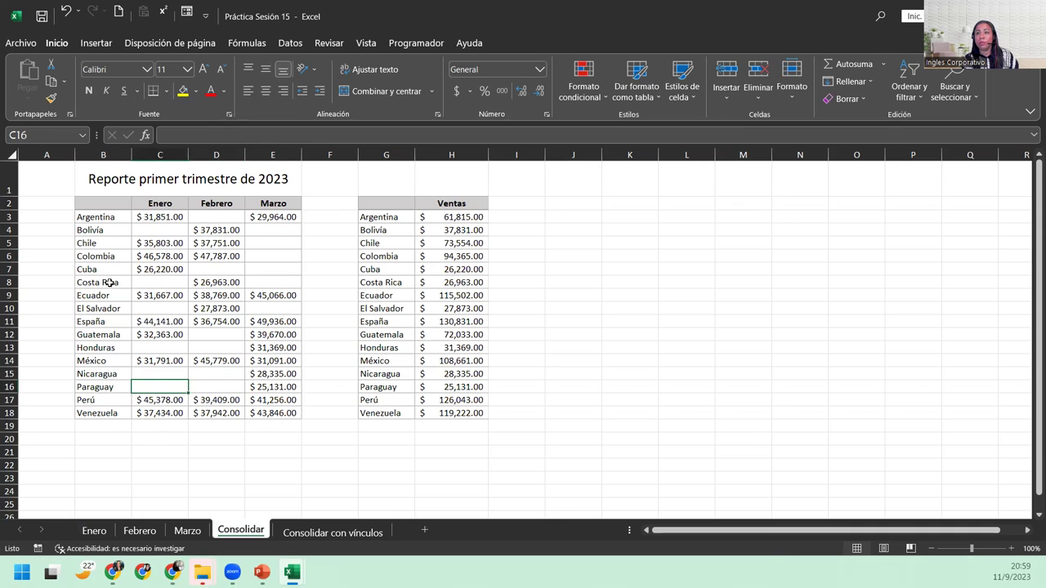
# Compare Costa Rica's monthly row with its consolidated Ventas total, then select countries Argentina through Venezuela
pyautogui.moveTo(110, 283); pyautogui.dragTo(260, 283)
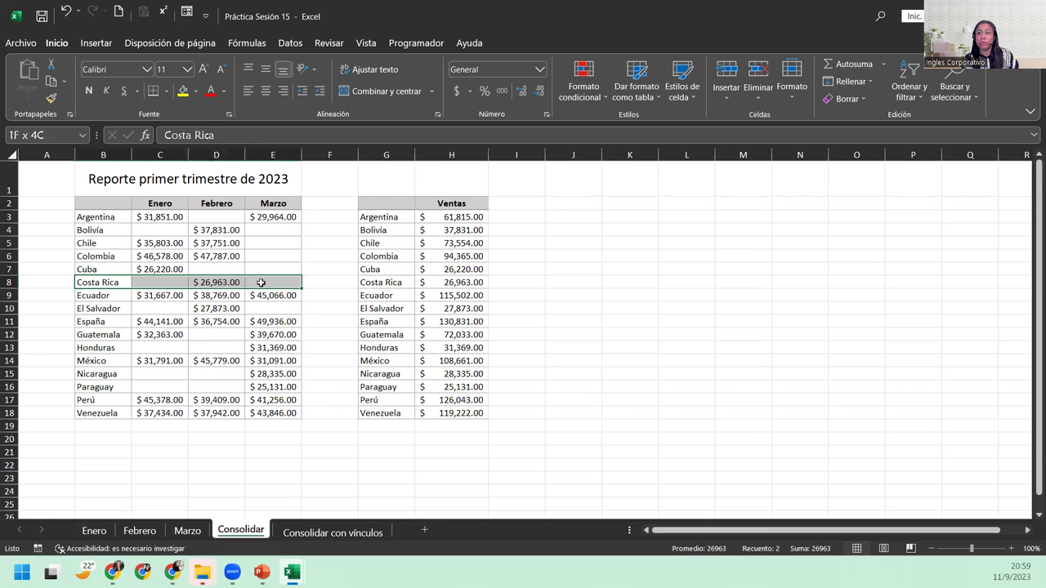
pyautogui.click(397, 280)
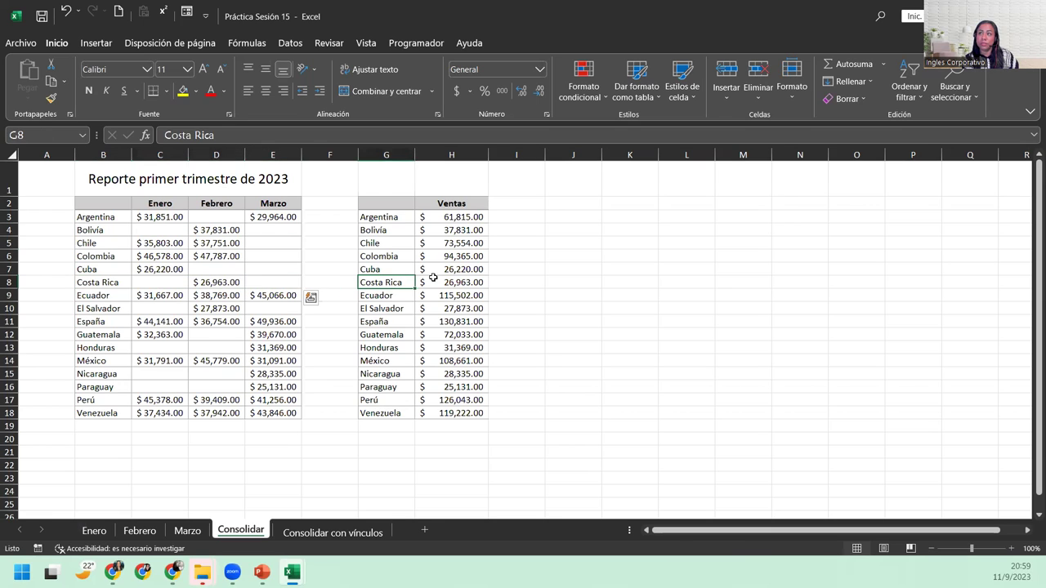
pyautogui.moveTo(433, 278); pyautogui.dragTo(458, 277)
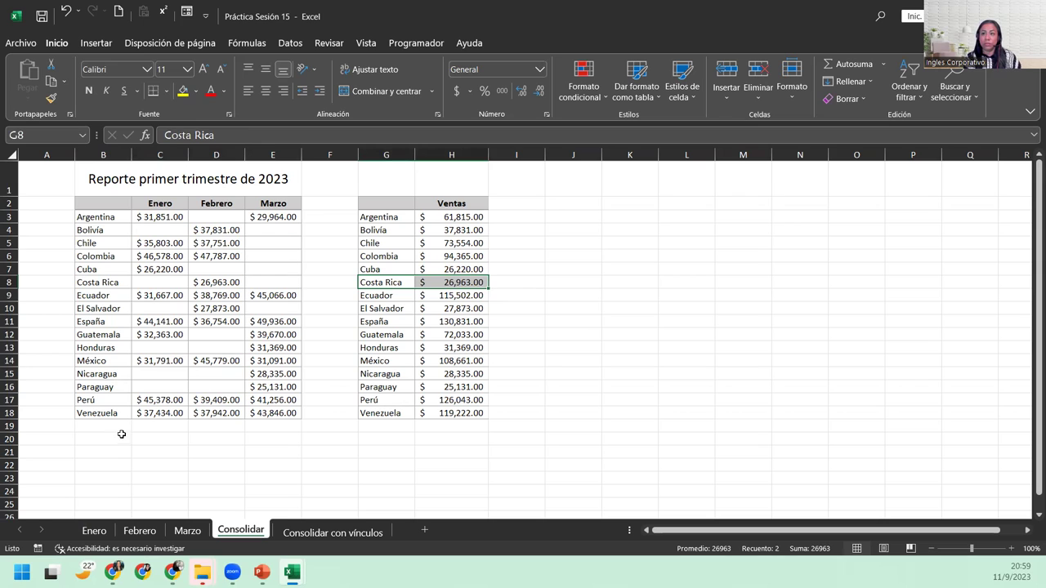
pyautogui.click(107, 427)
pyautogui.click(99, 217)
pyautogui.moveTo(100, 216); pyautogui.dragTo(109, 415)
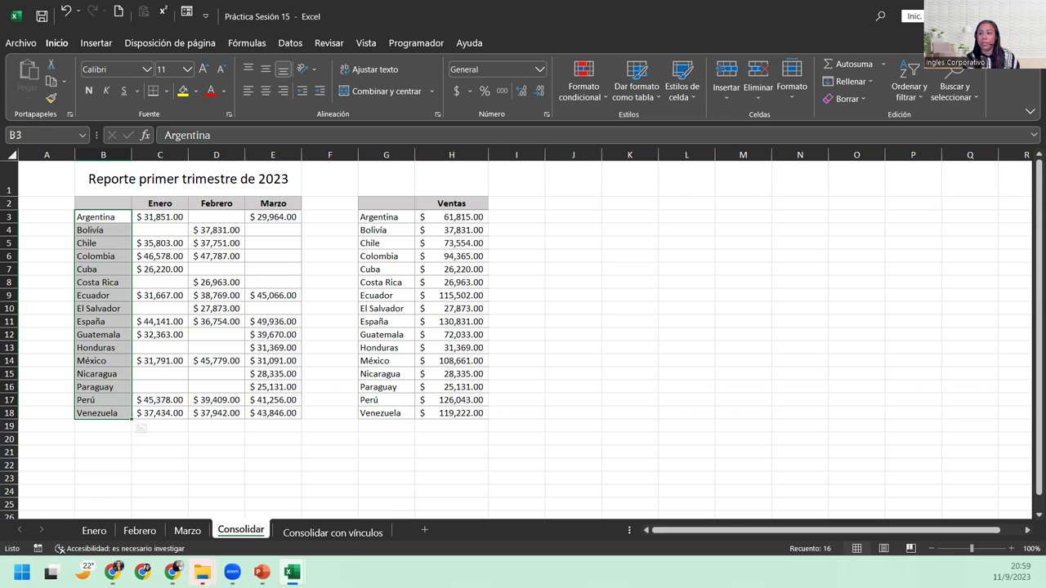
# On Práctica2's Eje1 Consolidar datos sheet, review branch labels A–F and branch A's Gastos 1 total of 171
pyautogui.moveTo(291, 572)
pyautogui.click(79, 524)
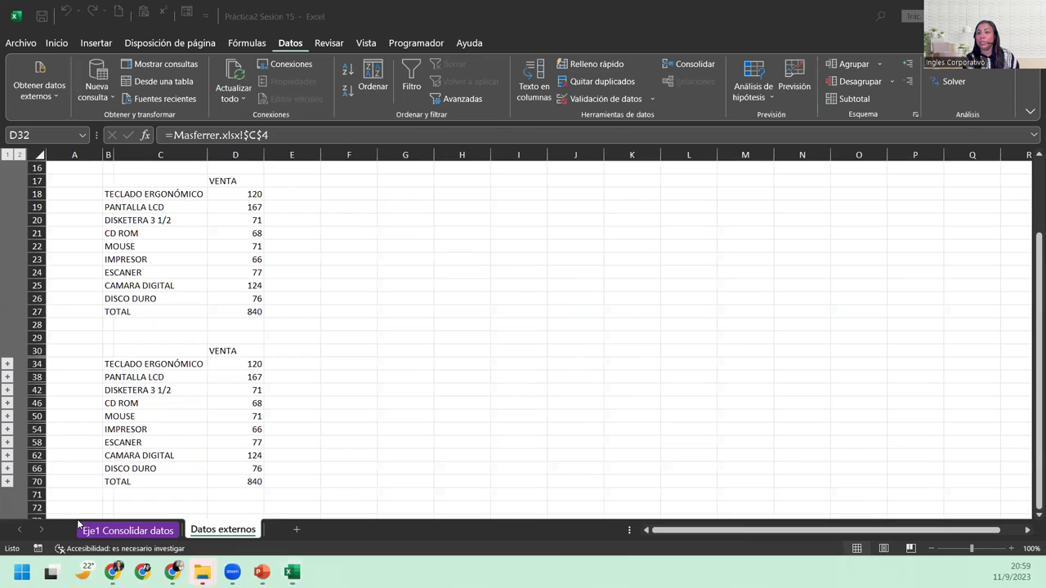
pyautogui.click(130, 529)
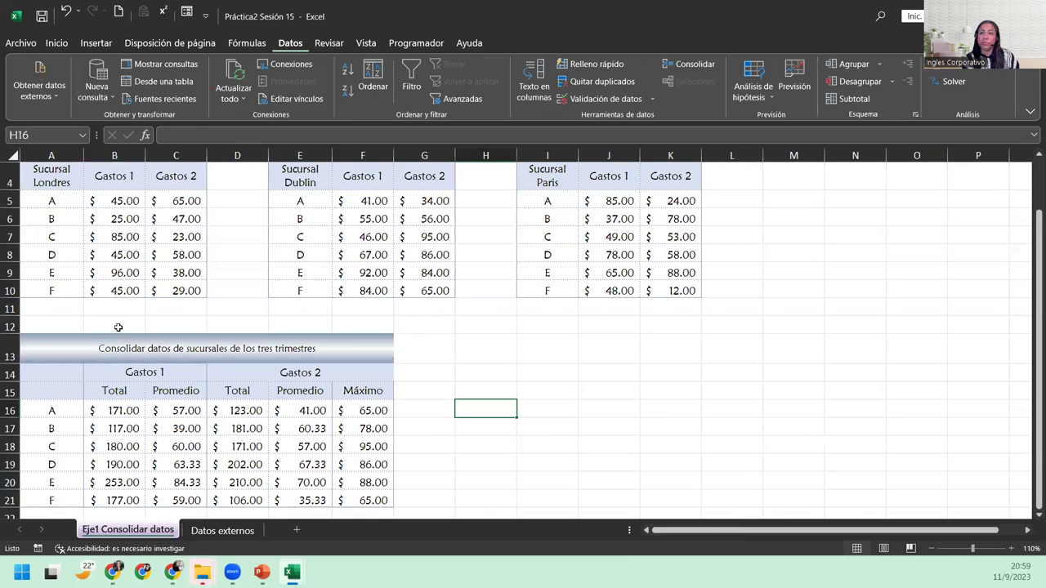
pyautogui.scroll(-1, 119, 327)
pyautogui.scroll(2, 76, 343)
pyautogui.scroll(-1, 75, 408)
pyautogui.moveTo(74, 391); pyautogui.dragTo(73, 498)
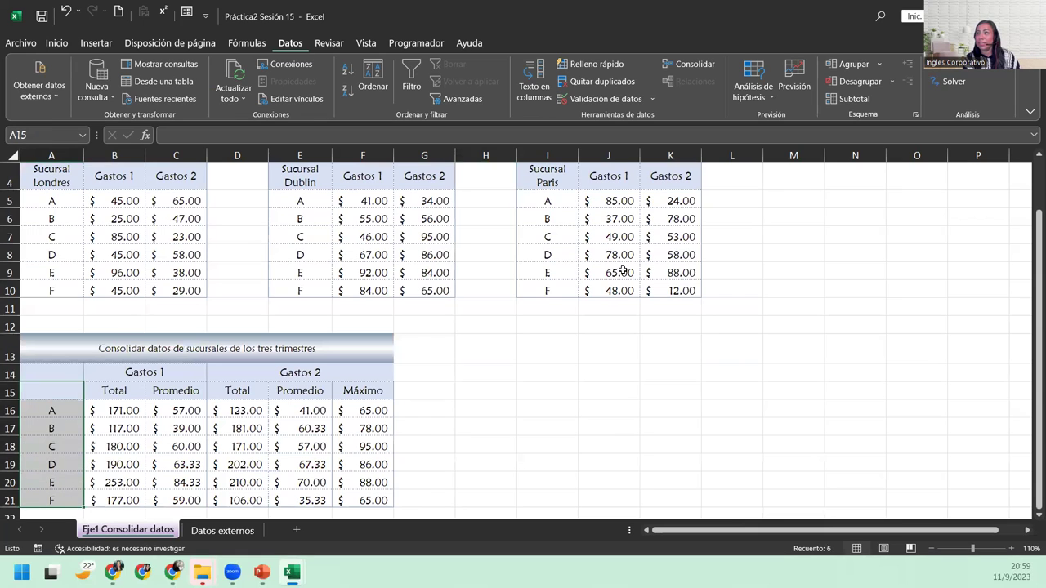
pyautogui.click(104, 390)
pyautogui.click(107, 407)
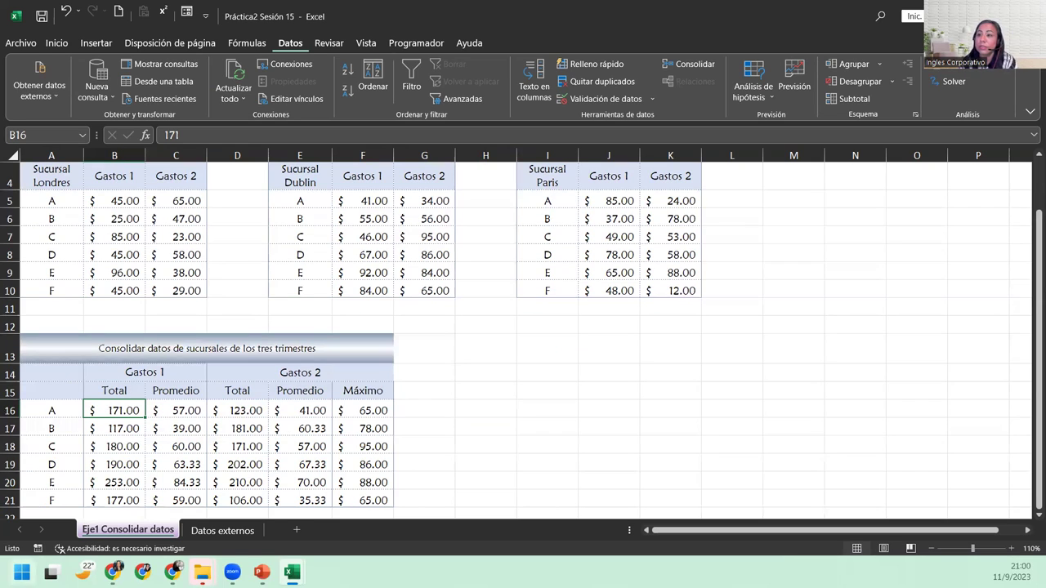
# In Práctica Sesión 15, note Costa Rica's empty January cell and flip through the Enero, Febrero and Marzo sheets
pyautogui.moveTo(291, 572)
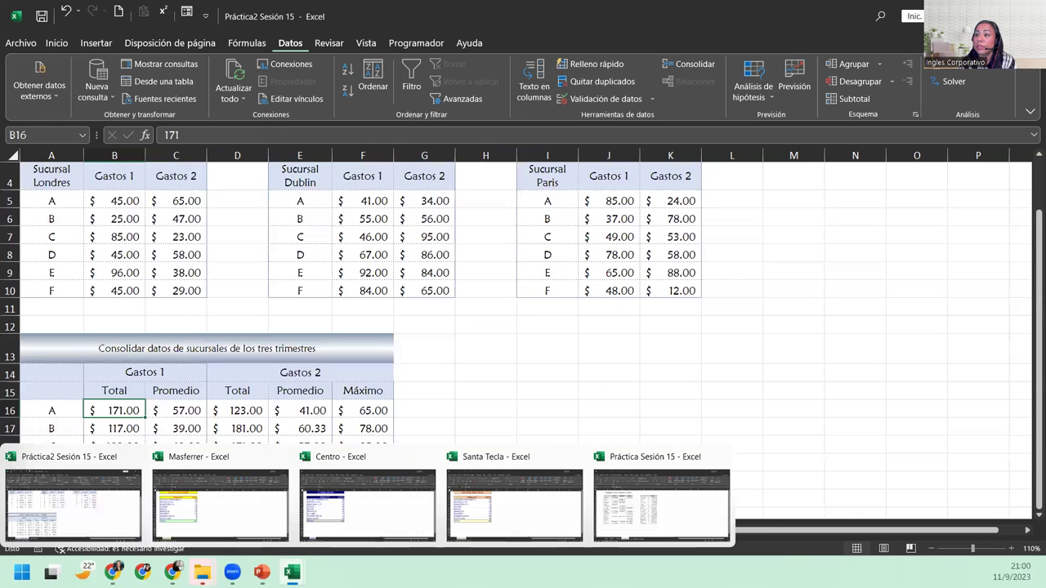
pyautogui.click(640, 506)
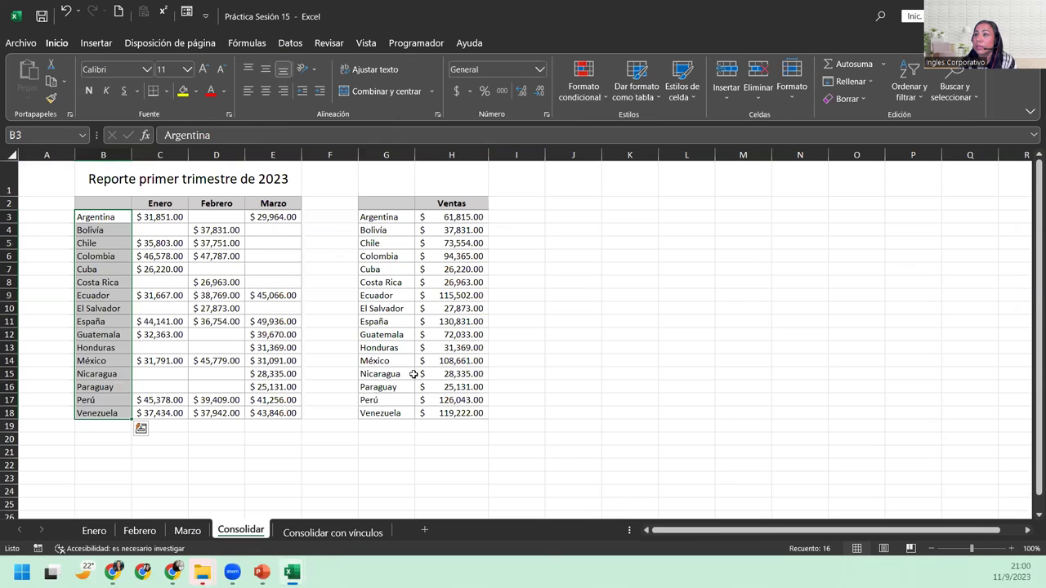
pyautogui.click(182, 280)
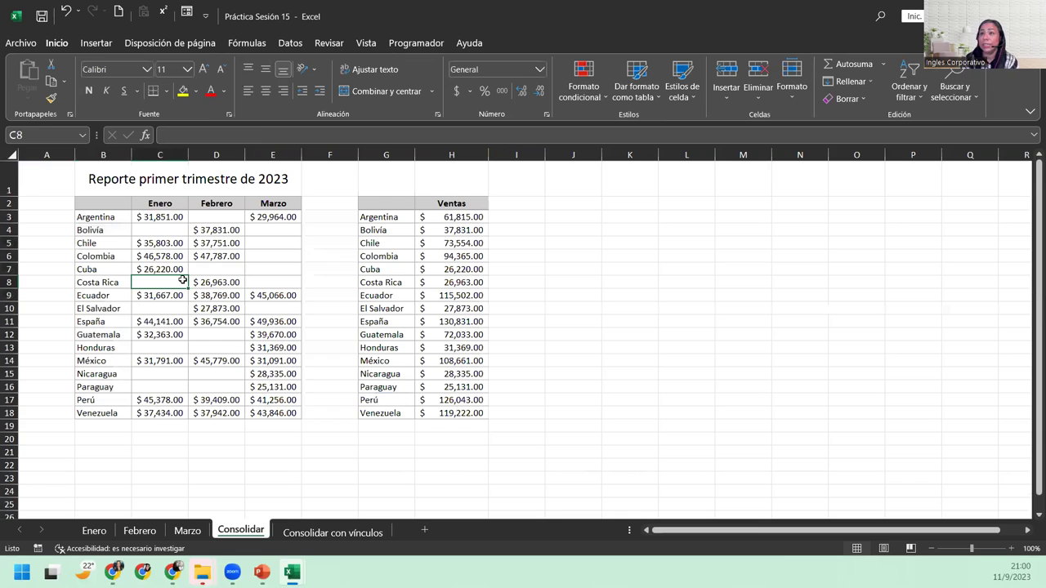
pyautogui.click(96, 531)
pyautogui.click(9, 409)
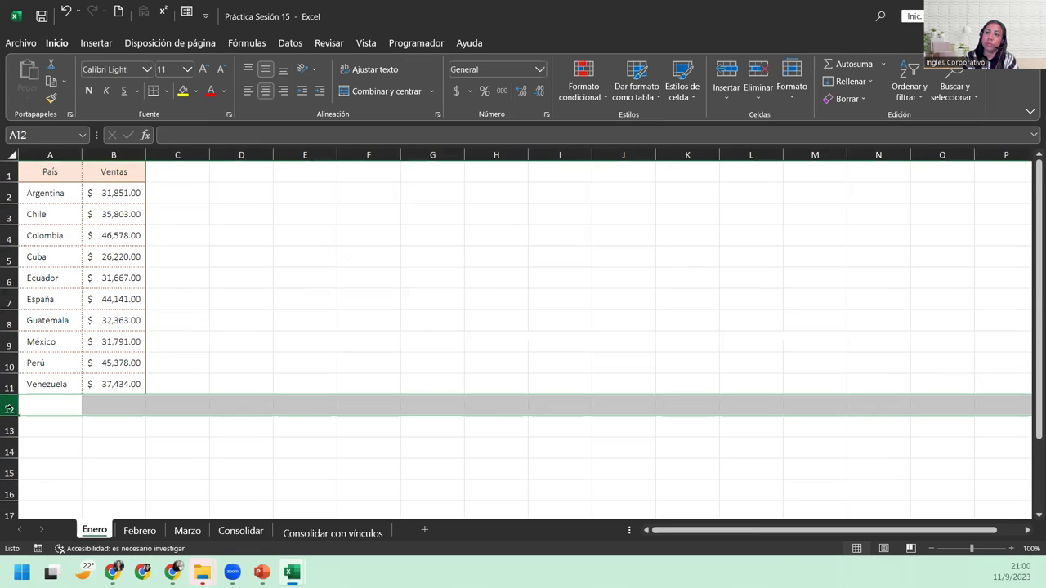
pyautogui.click(131, 531)
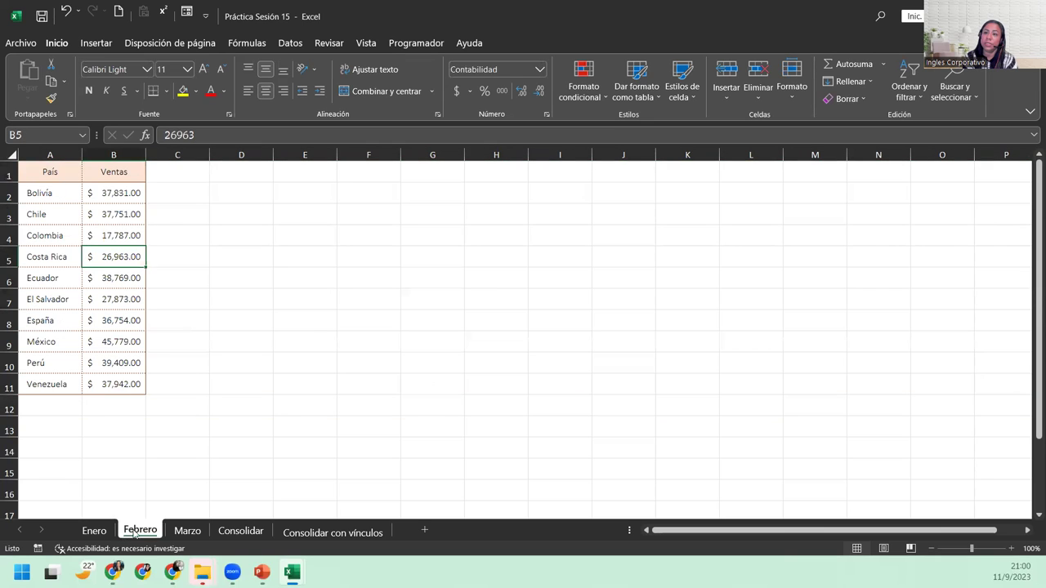
pyautogui.click(172, 531)
pyautogui.click(139, 531)
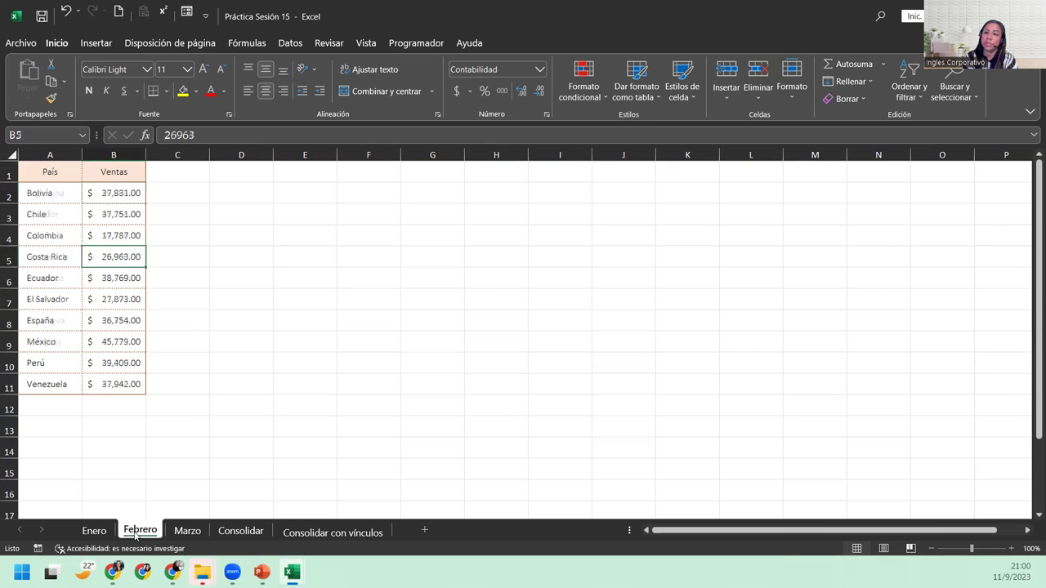
pyautogui.click(94, 531)
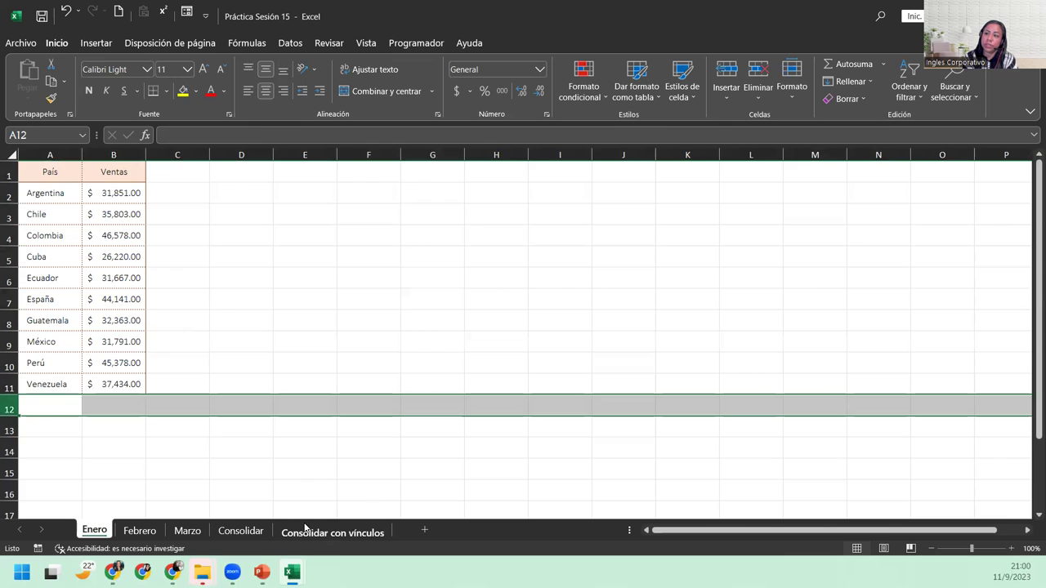
# Select Argentina through Venezuela on the Consolidar report, then advance the presentation to CIERRE Y CONCLUSIONES
pyautogui.click(281, 532)
pyautogui.click(252, 533)
pyautogui.moveTo(102, 216); pyautogui.dragTo(107, 413)
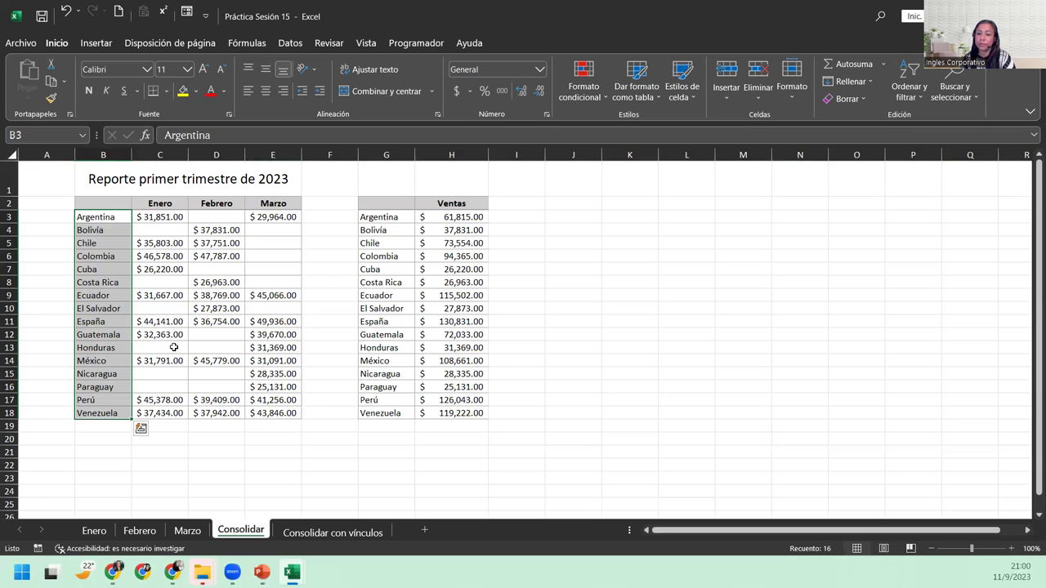
pyautogui.press('Escape')
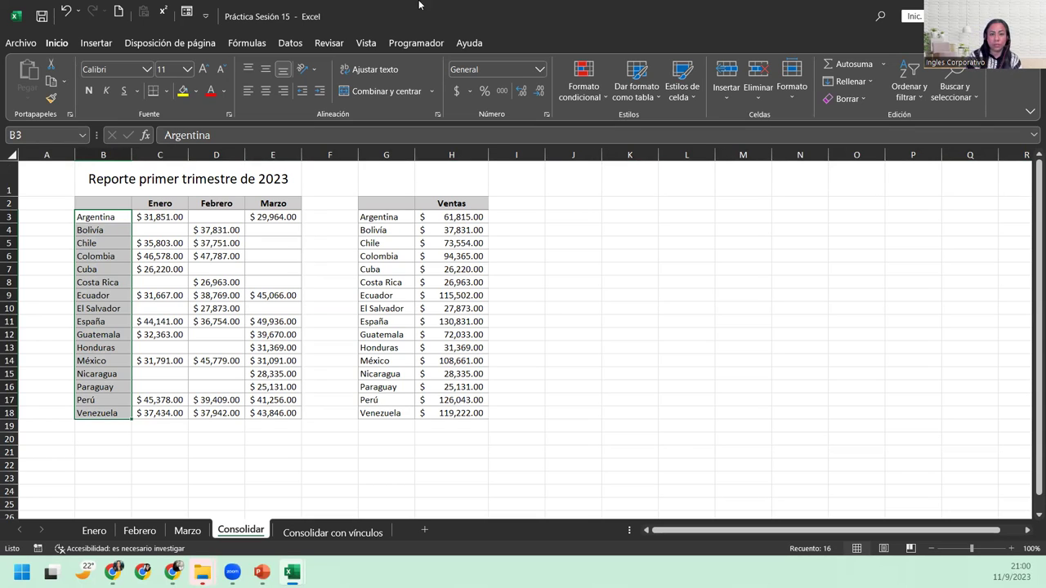
pyautogui.hotkey('alt', 'Tab')
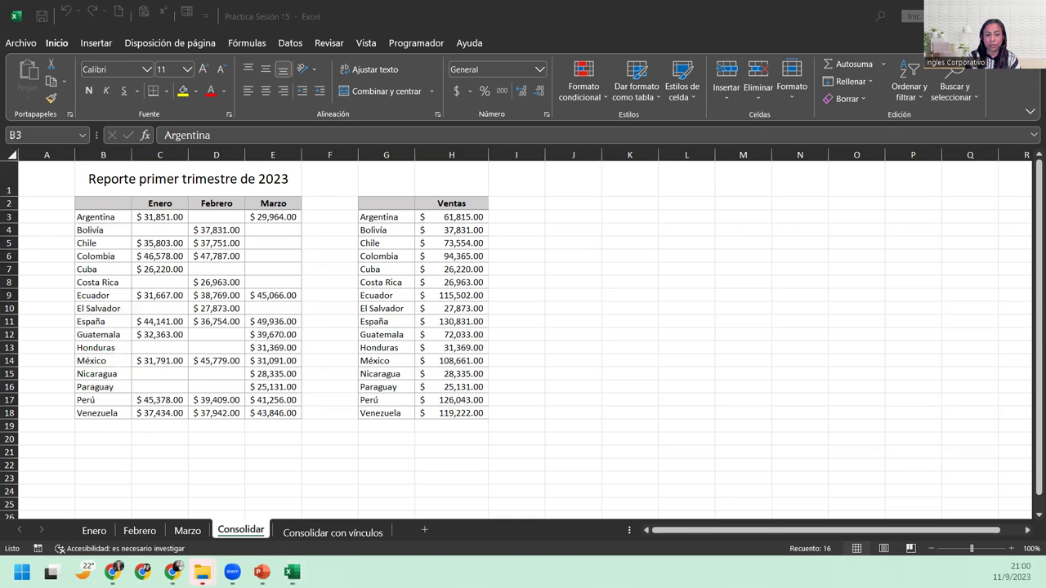
pyautogui.press('Right')
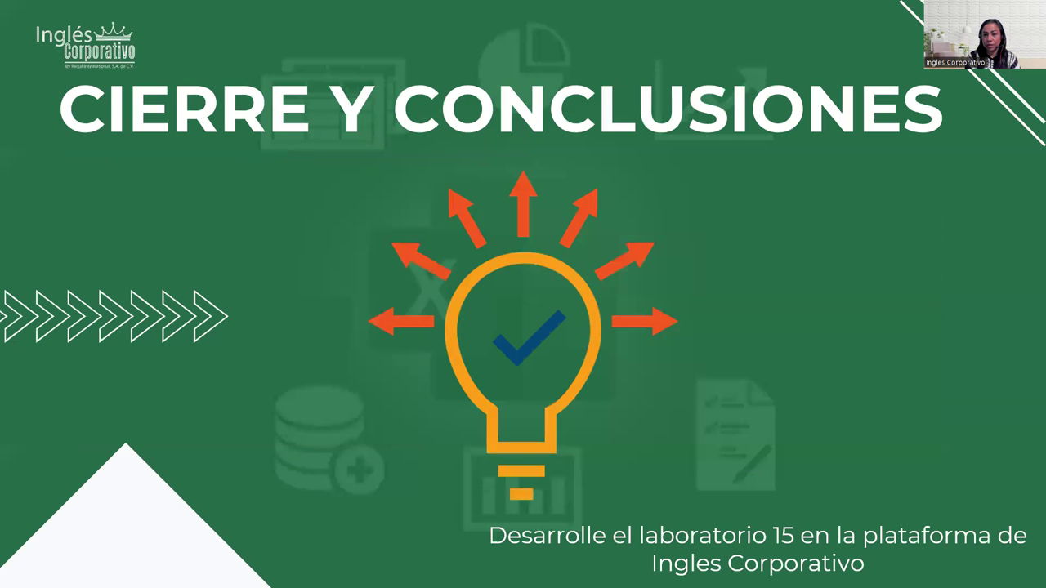